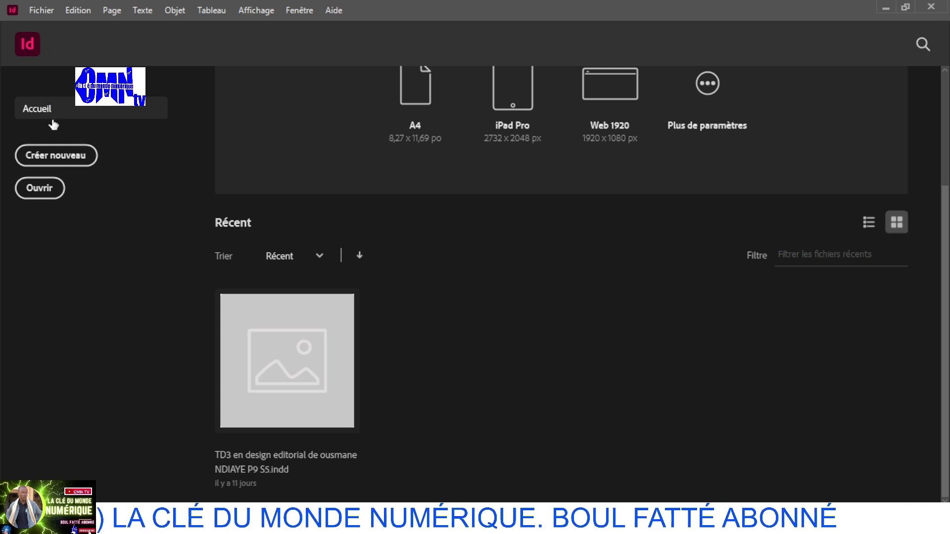
Create a new document from the 800 x 600 px web preset.
click(43, 14)
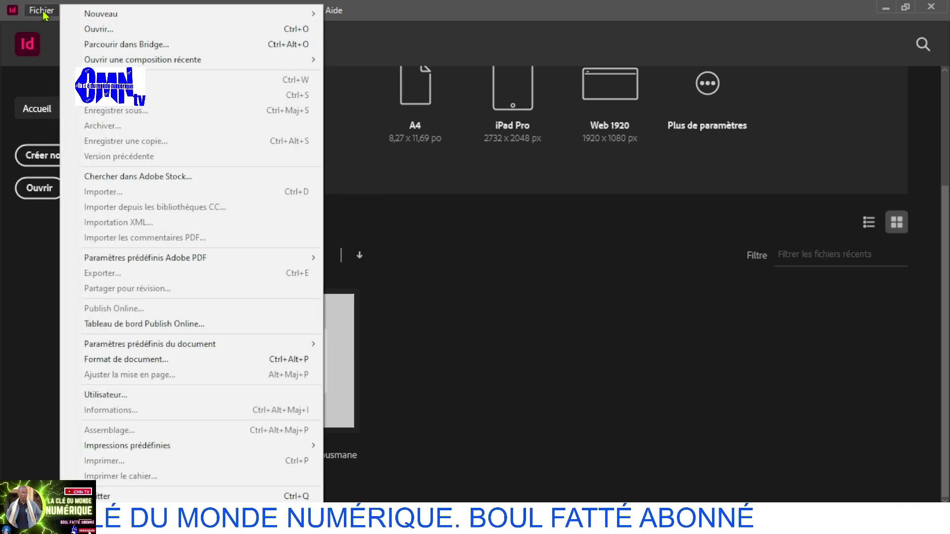
mouse_move(140, 20)
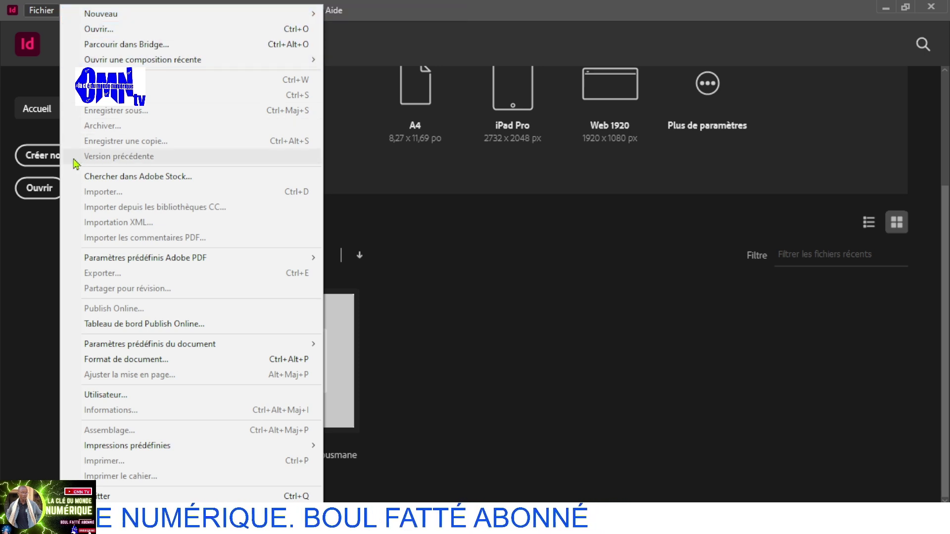
click(47, 165)
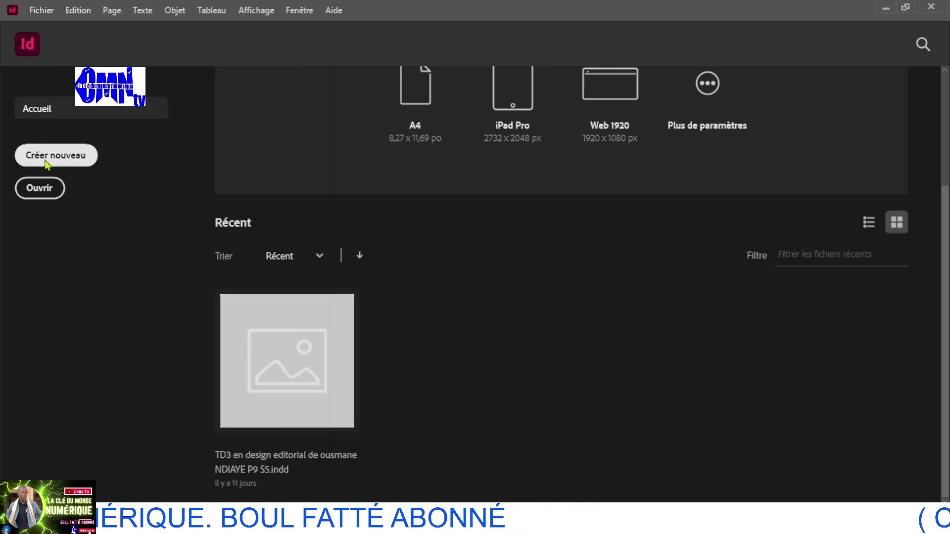
click(47, 165)
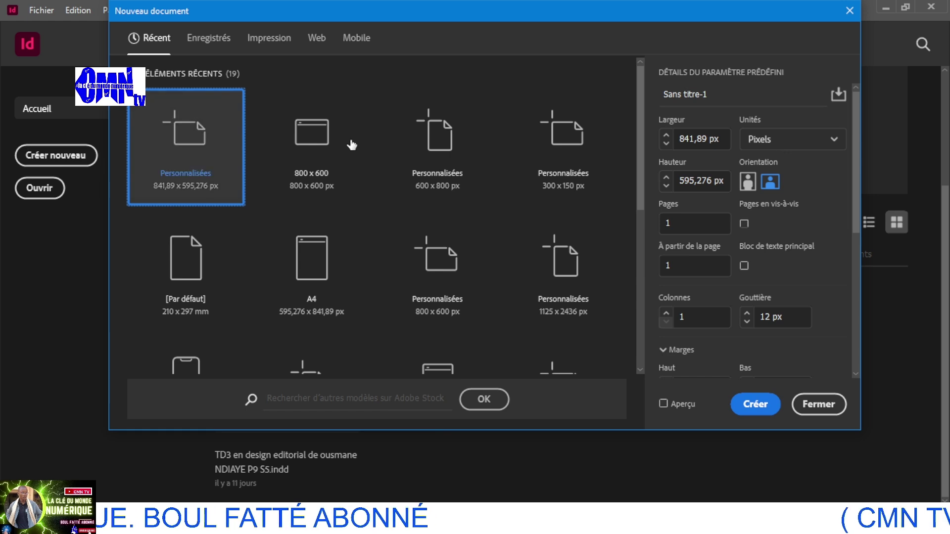
click(324, 43)
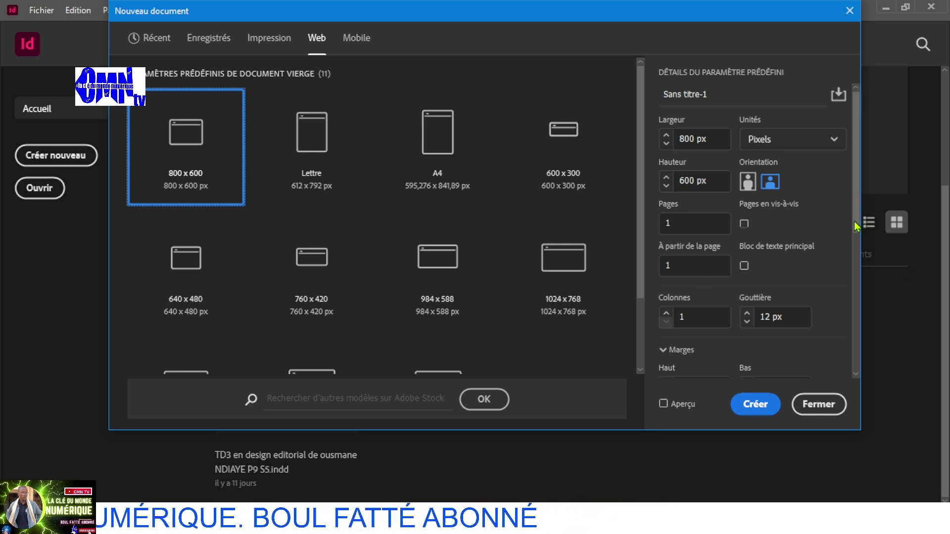
drag(857, 248, 851, 292)
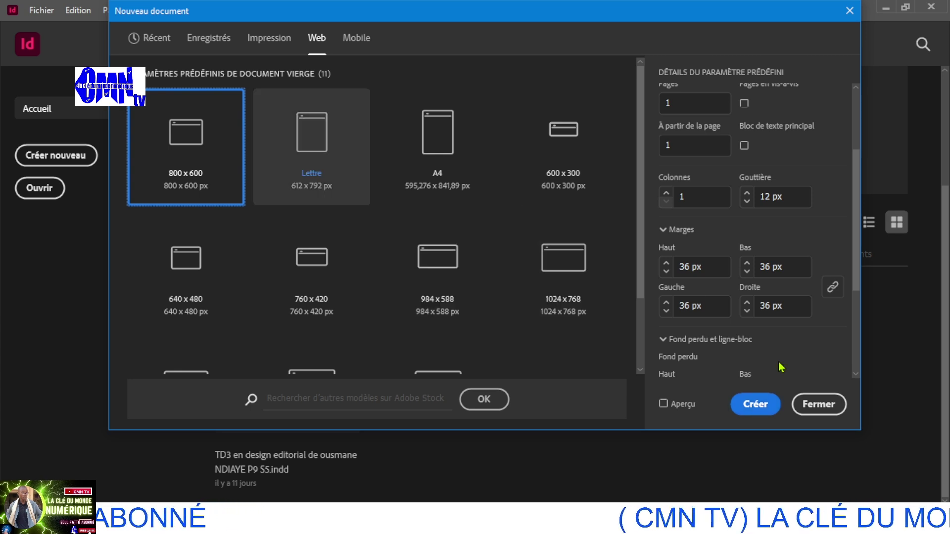
click(756, 405)
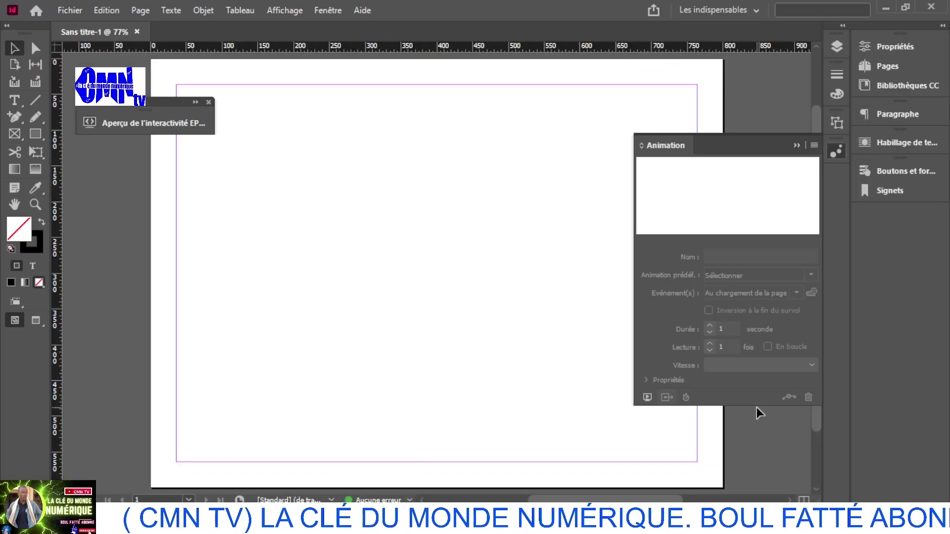
Collapse the Animation panel and dock the floating EPUB interactivity preview panel beneath it in the collapsed panel column.
click(796, 146)
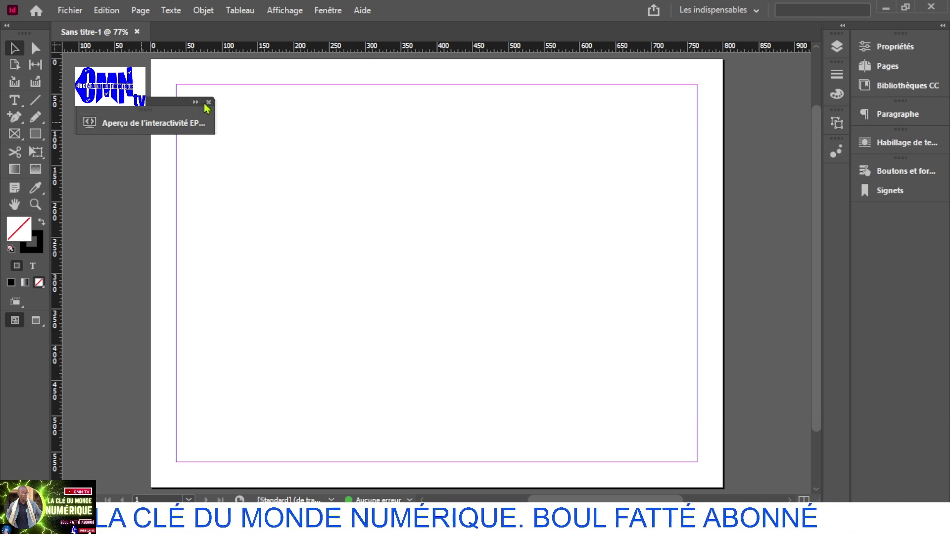
drag(189, 109, 838, 185)
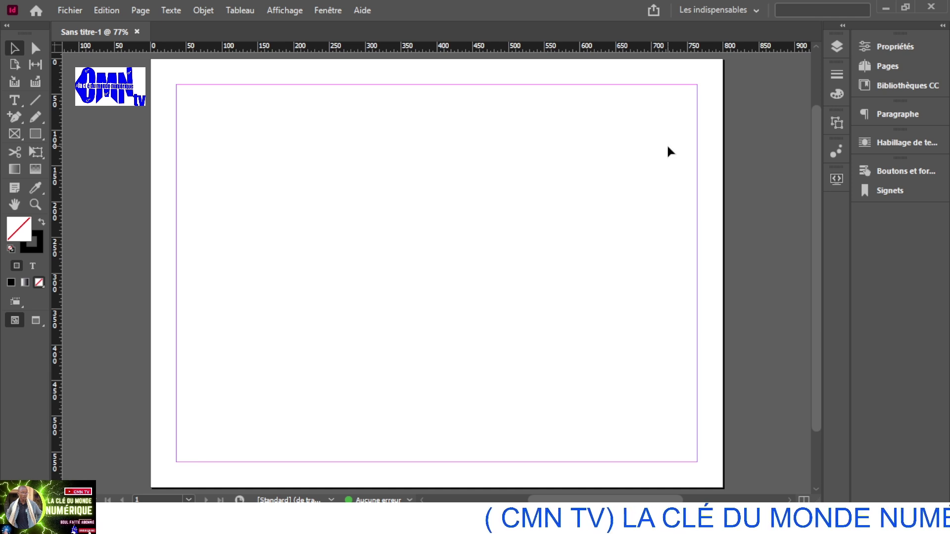
Draw an 800 x 600 px rectangle covering the whole page.
click(36, 133)
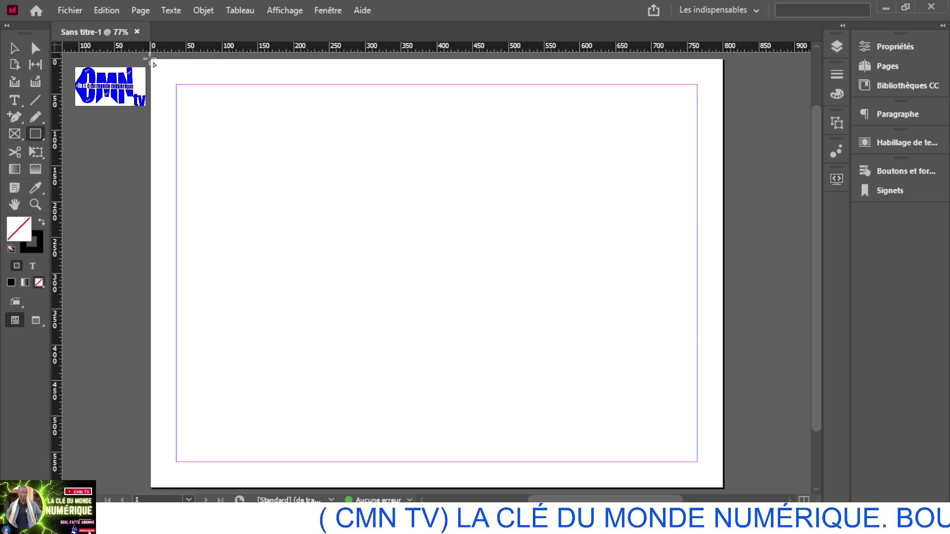
drag(152, 62, 722, 429)
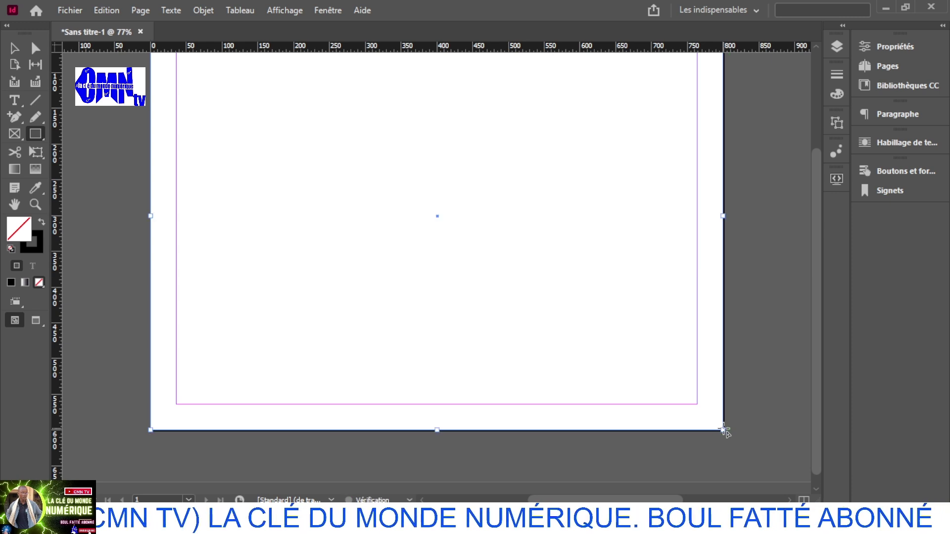
scroll(723, 429, up, 5)
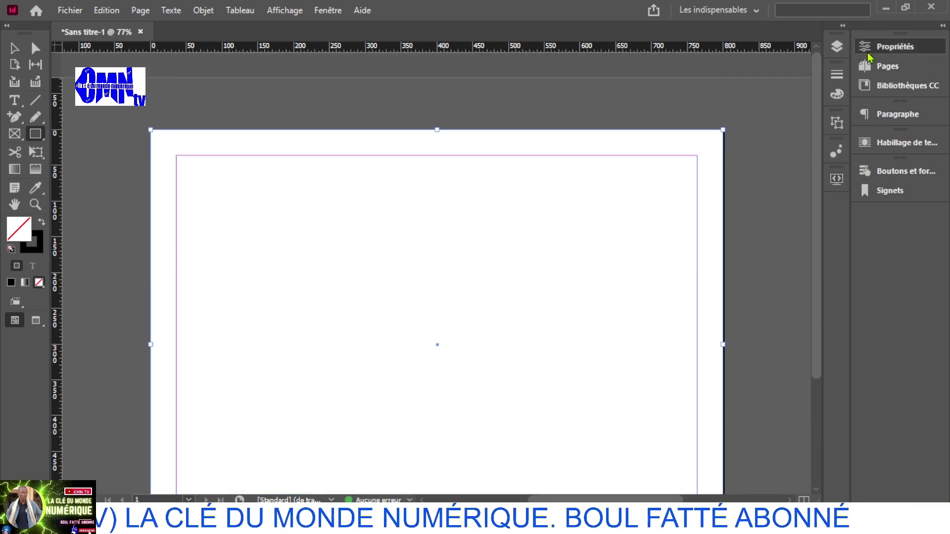
Fill the page-sized rectangle with the darker cyan colour 00d2e5, starting from the RVB Cyan swatch.
click(888, 48)
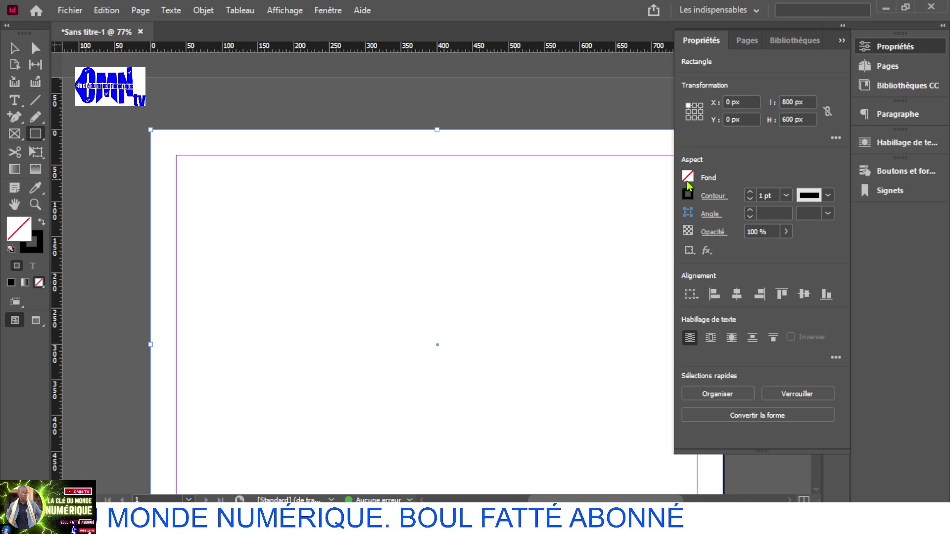
click(688, 177)
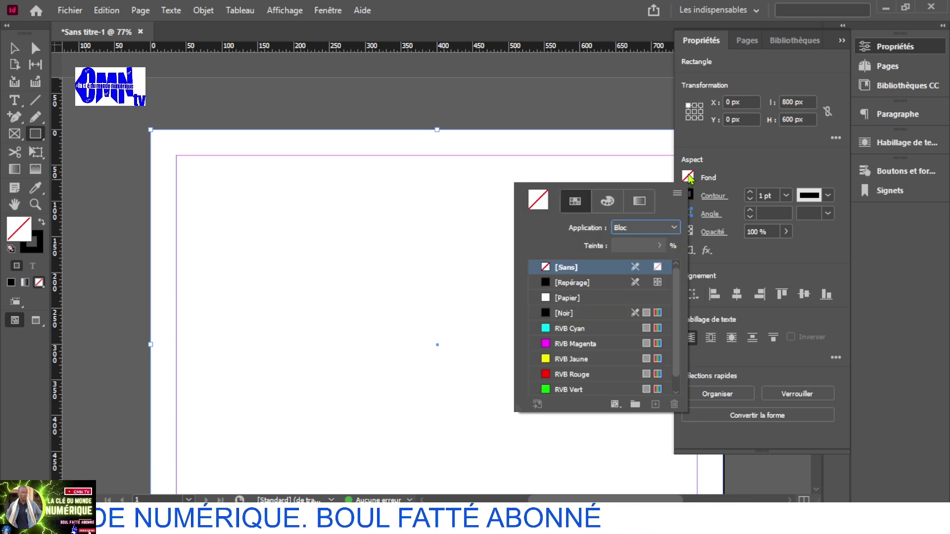
click(549, 327)
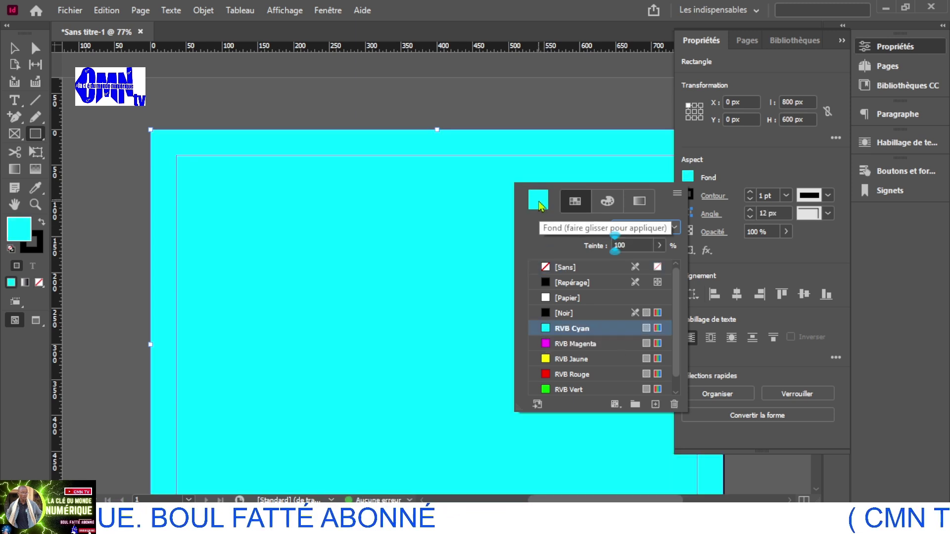
double_click(540, 205)
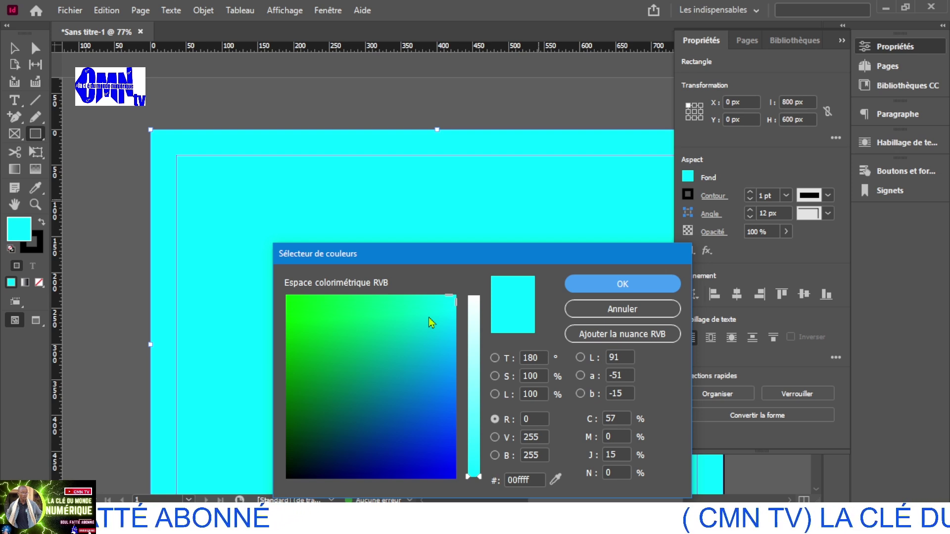
drag(433, 321, 438, 329)
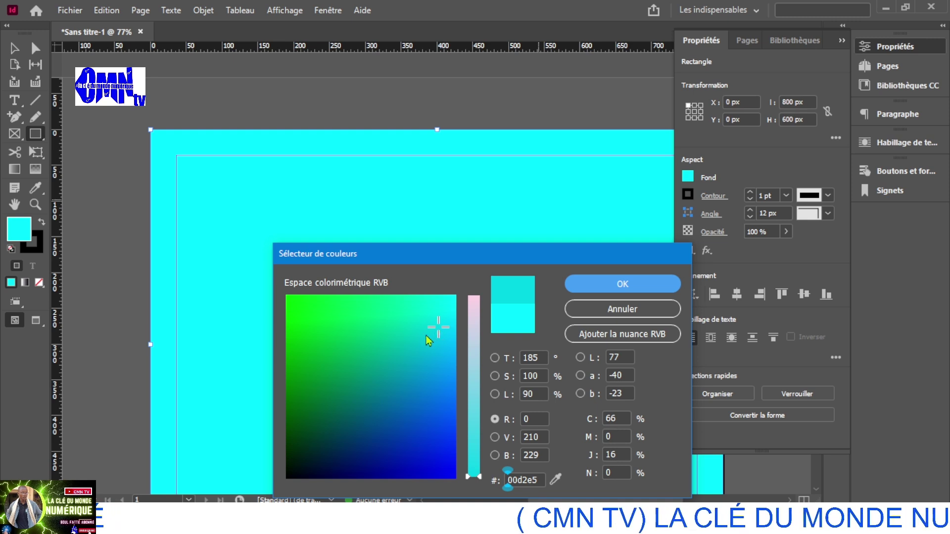
click(646, 283)
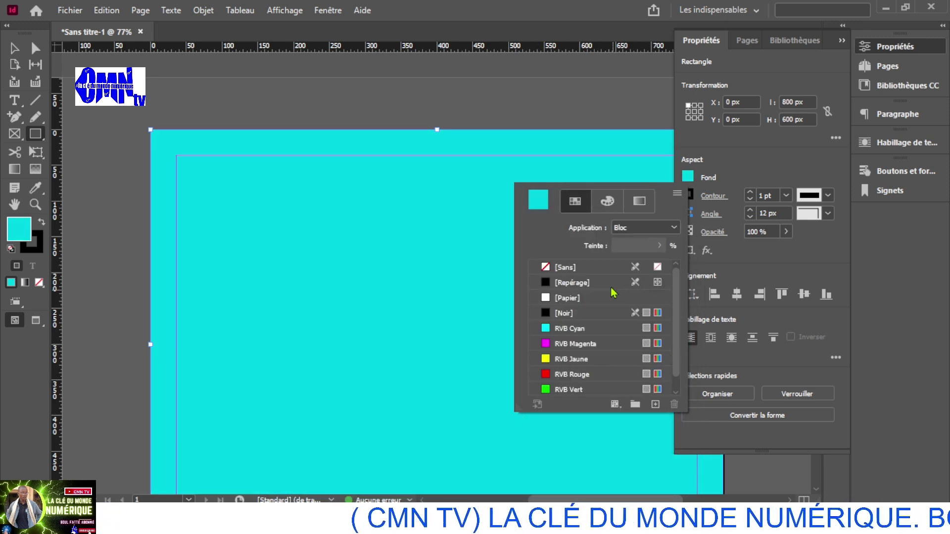
Set the background rectangle's stroke weight to 0 pt and collapse the Properties panel.
click(749, 200)
click(749, 200)
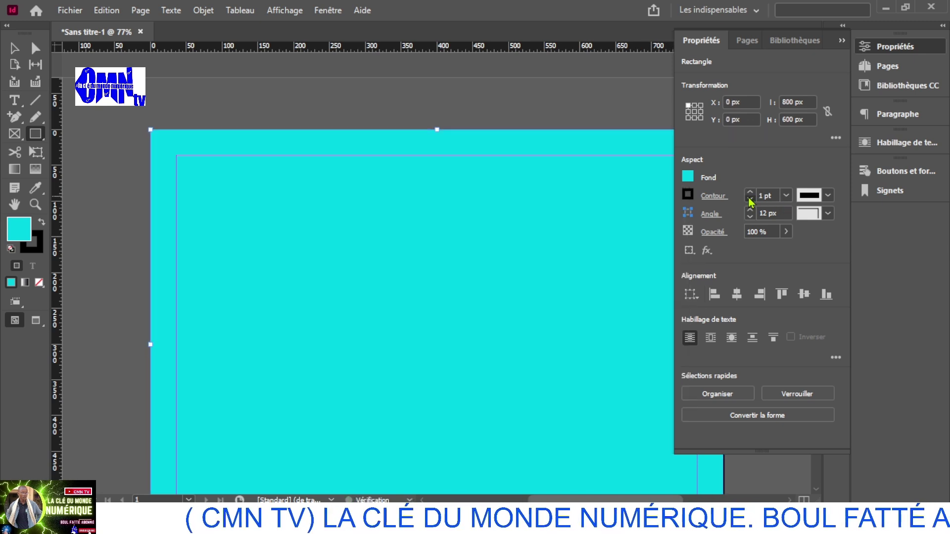
scroll(505, 127, down, 2)
scroll(505, 127, up, 2)
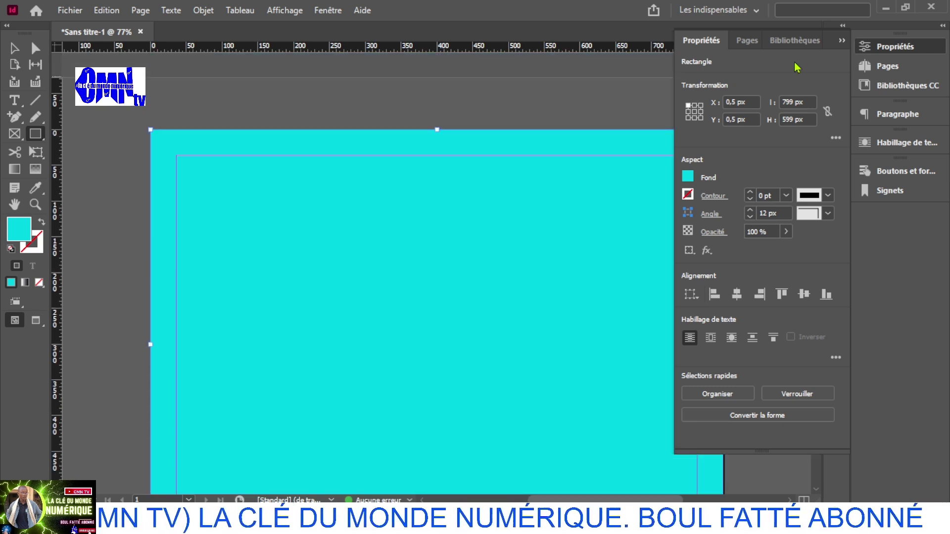
click(842, 40)
scroll(747, 208, down, 4)
scroll(747, 209, up, 2)
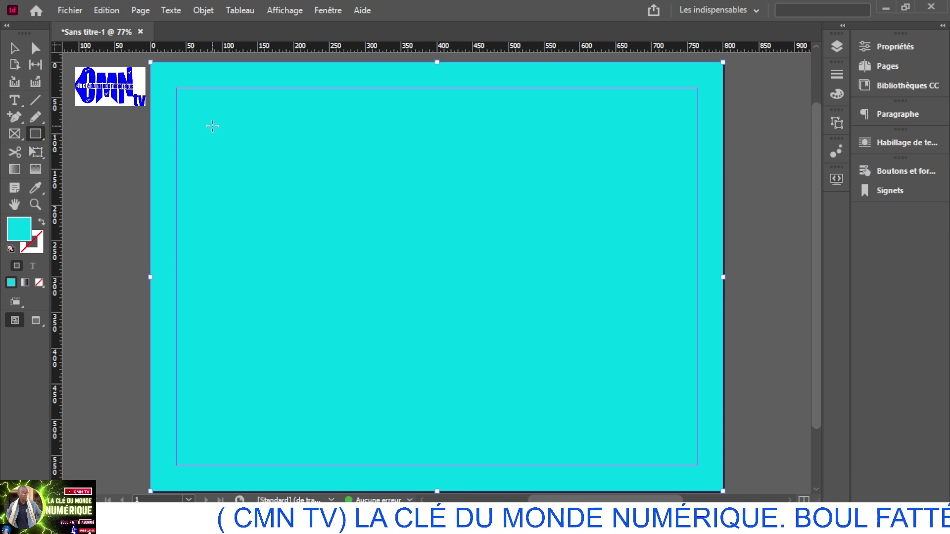
Draw a rectangle about 135 x 95 px near the page's upper-left corner, fill it with RVB Magenta and leave it selected.
click(35, 134)
drag(209, 130, 306, 198)
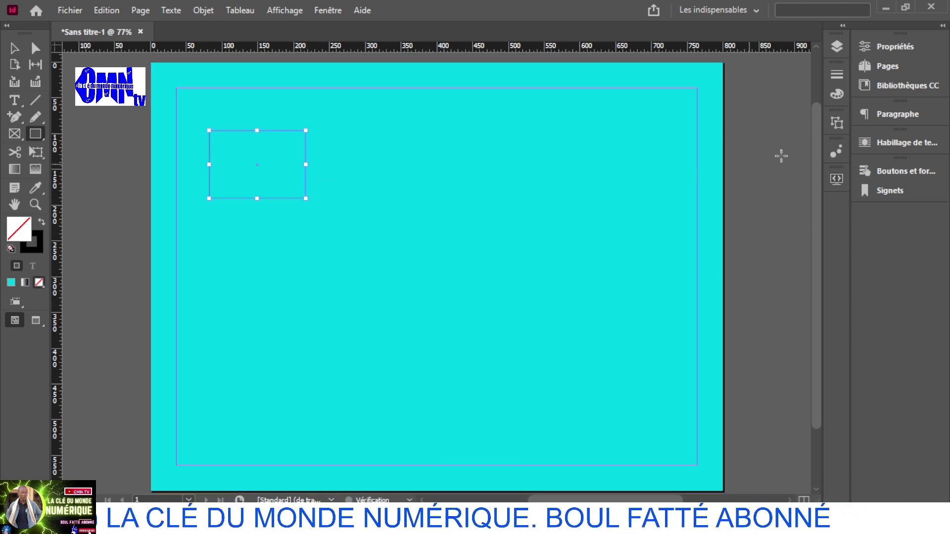
click(873, 47)
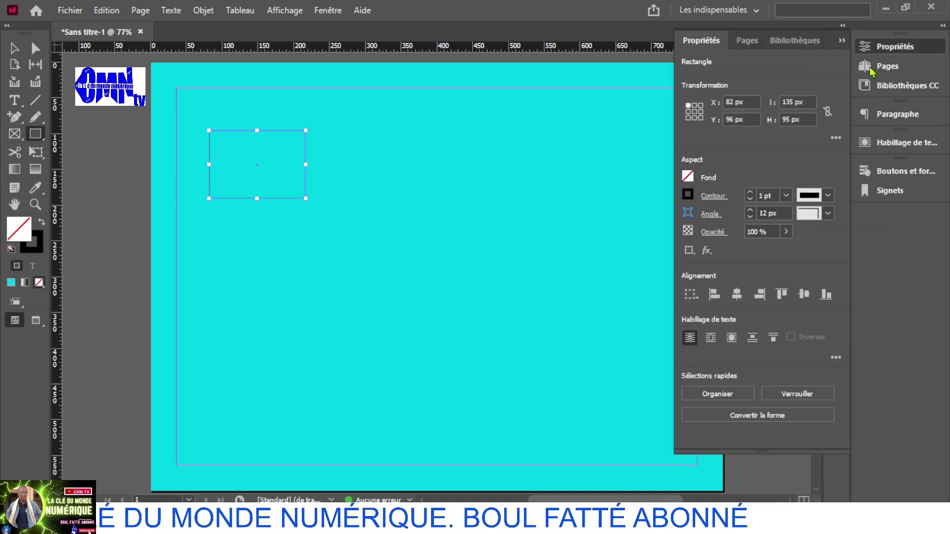
click(691, 179)
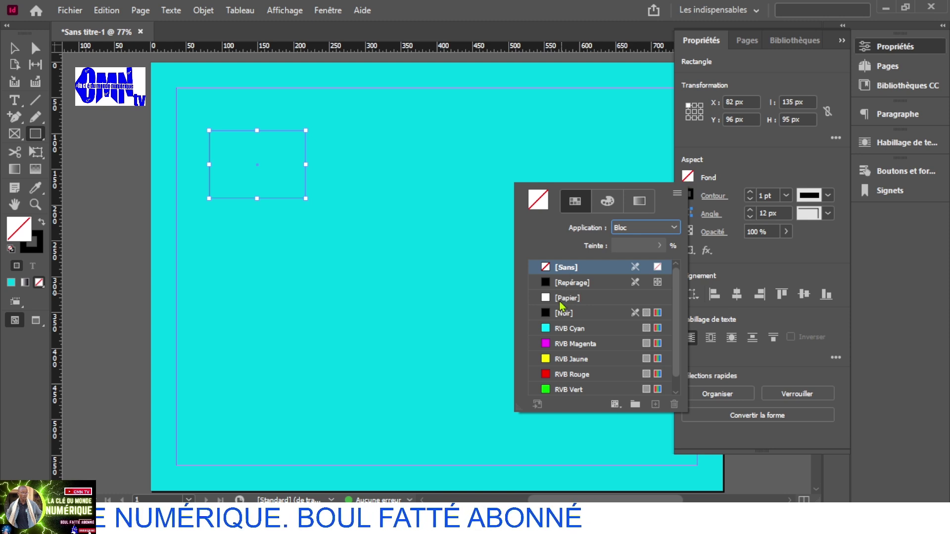
click(547, 345)
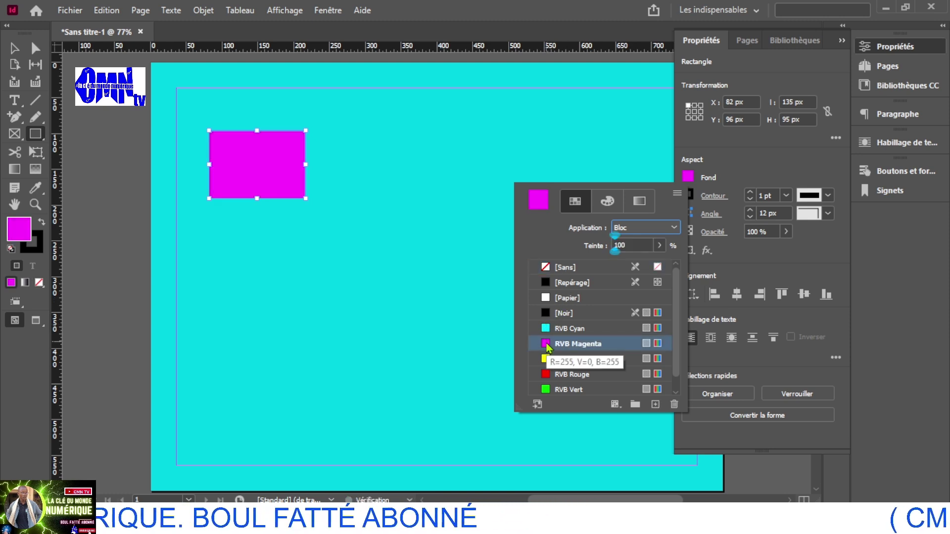
click(9, 50)
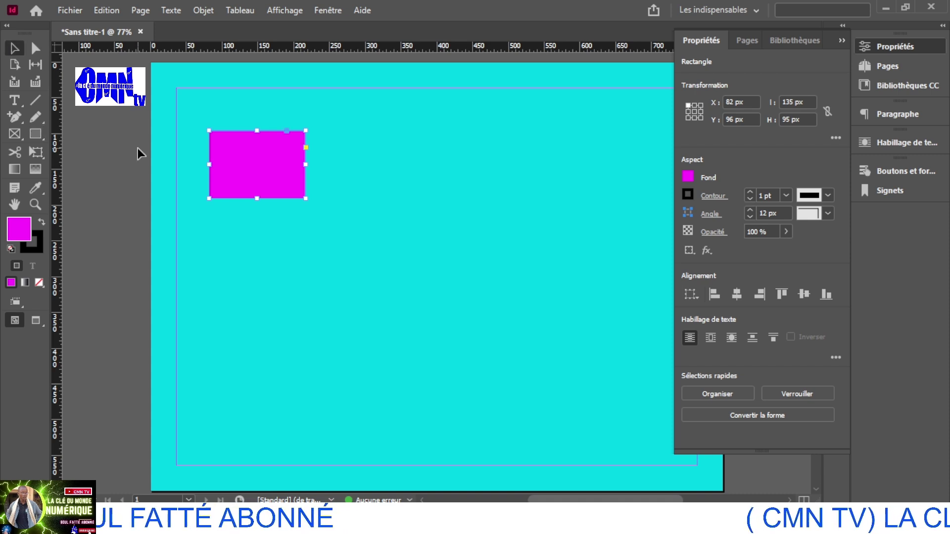
key(ctrl+shift+a)
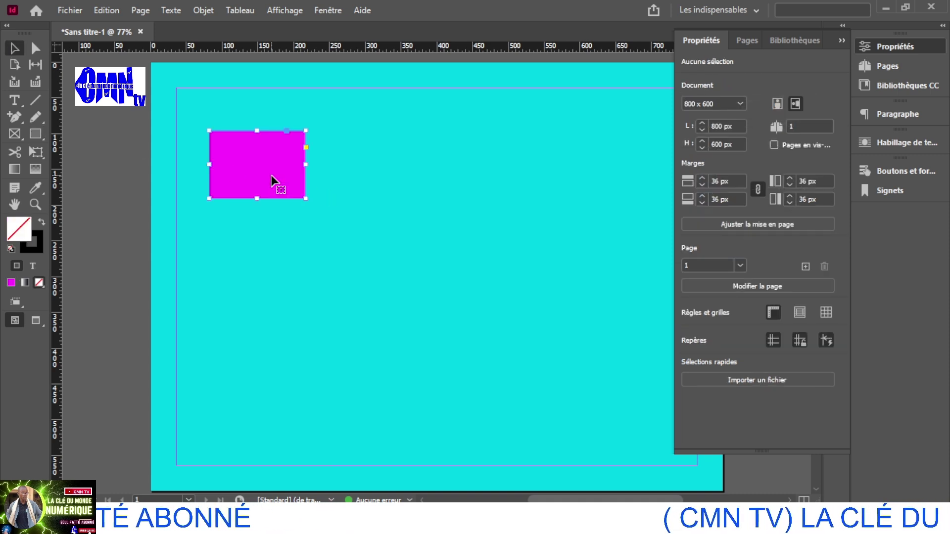
click(273, 182)
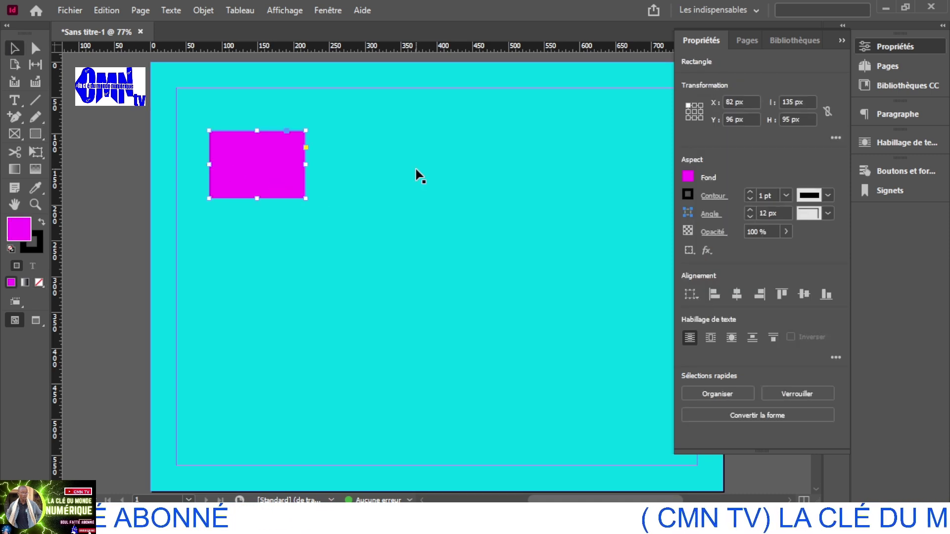
click(288, 172)
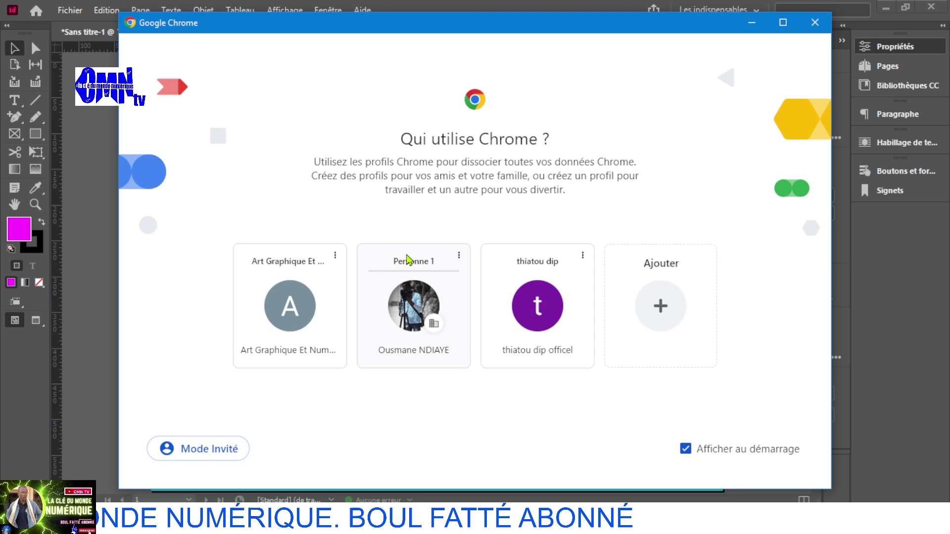
Switch to Chrome with the Personne 1 profile, search Google for "icone mail png" and browse the results.
click(420, 329)
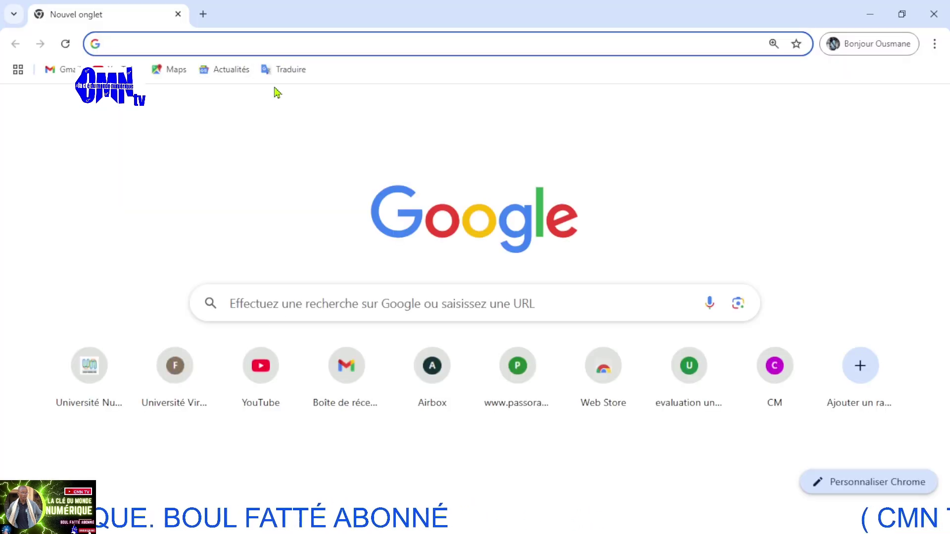
click(267, 44)
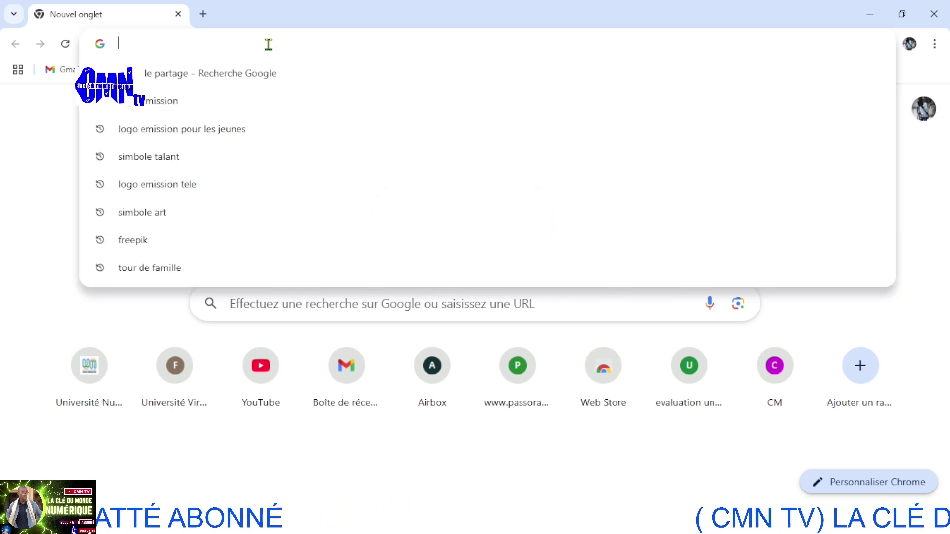
text(icone)
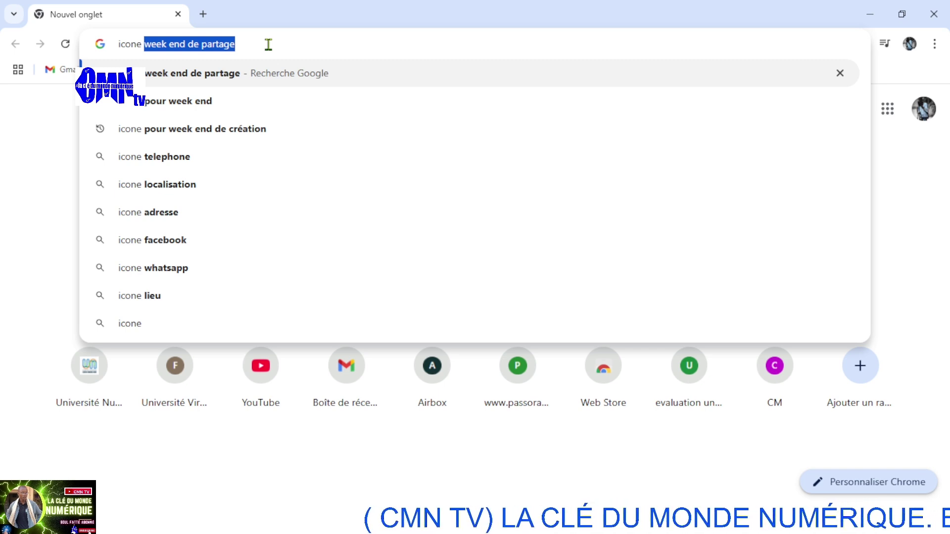
text(mail)
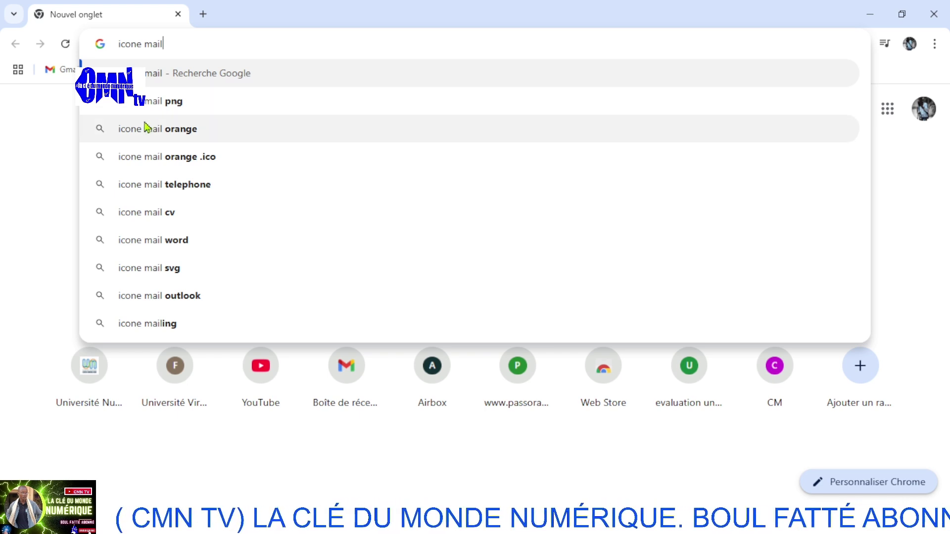
click(173, 101)
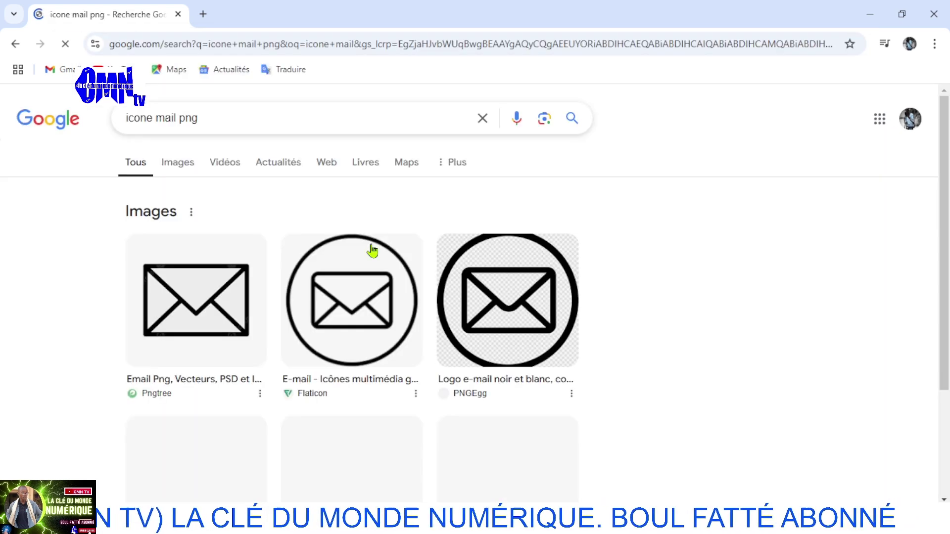
scroll(335, 316, down, 8)
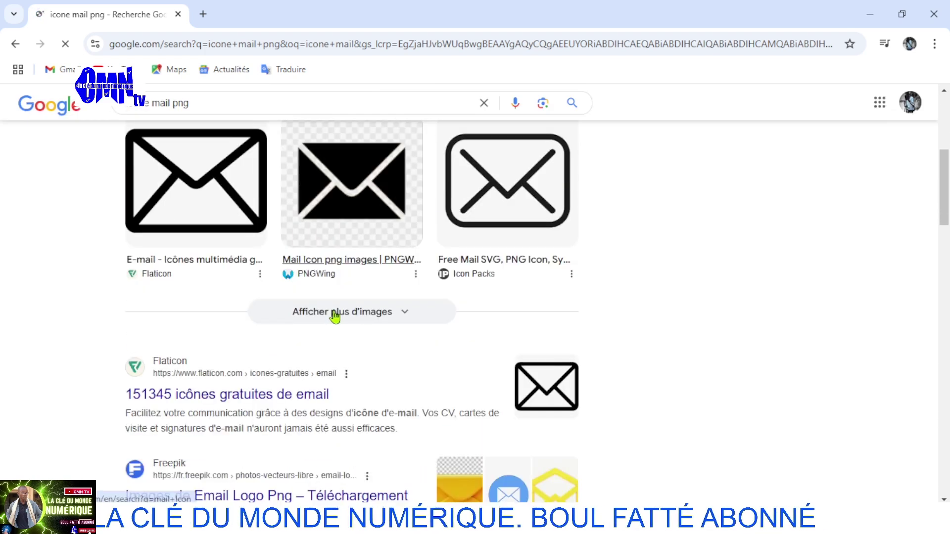
Extend the Google search to "icone mail png couleur rose" and run it.
scroll(334, 317, up, 5)
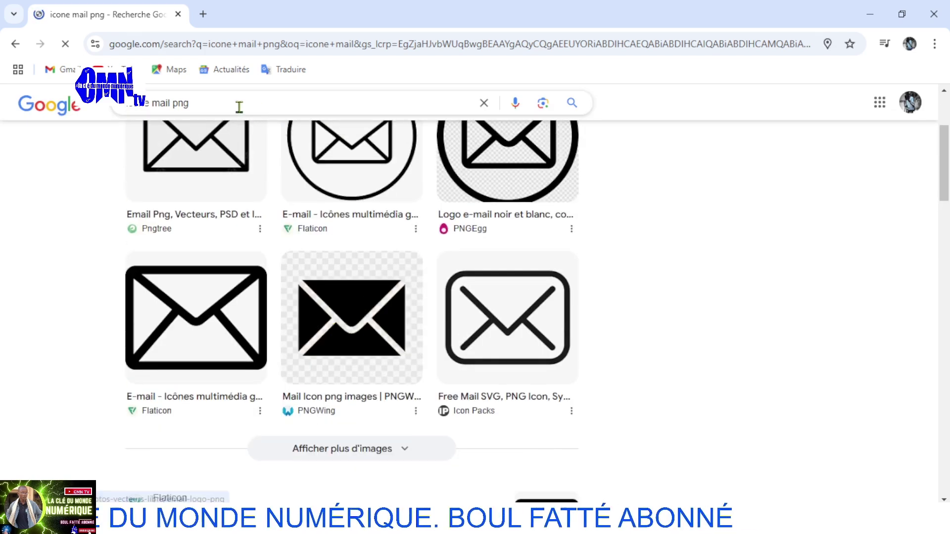
click(239, 107)
text(co)
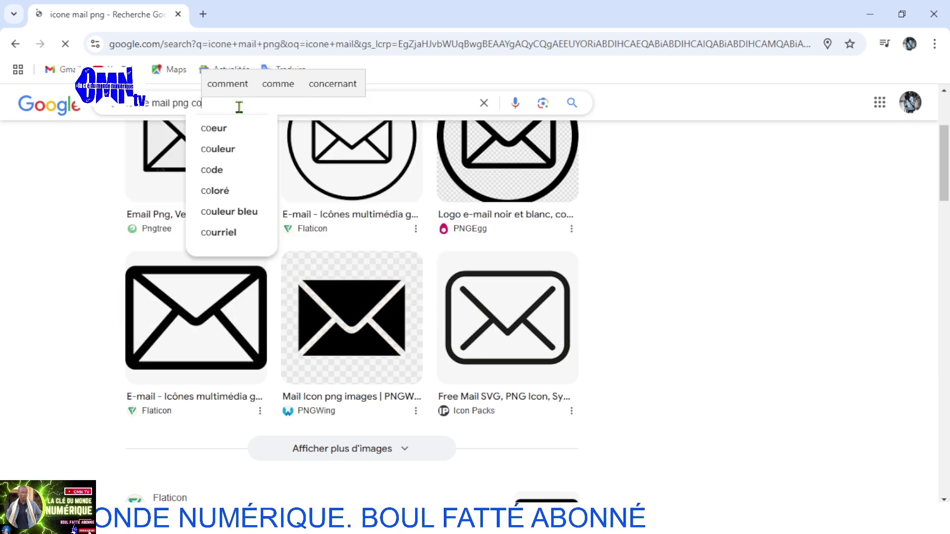
text(u)
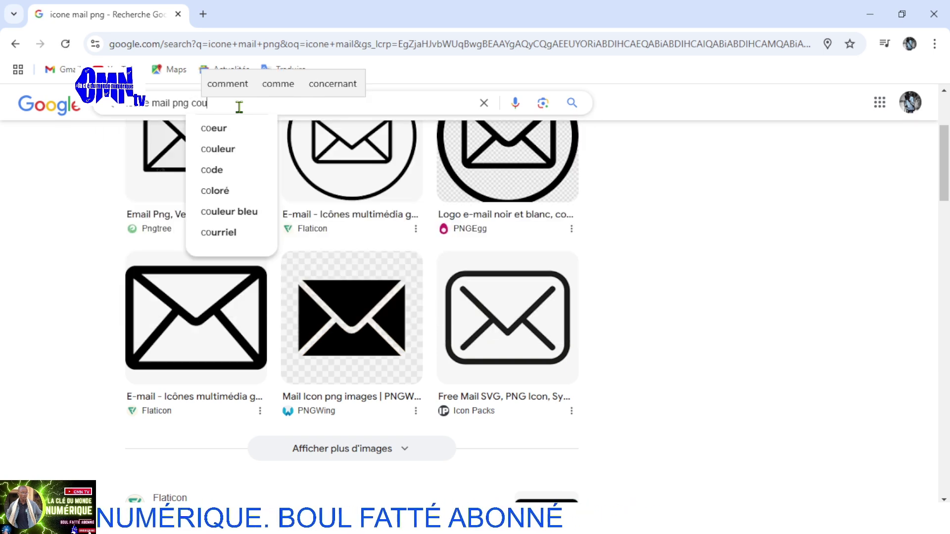
text(leur r)
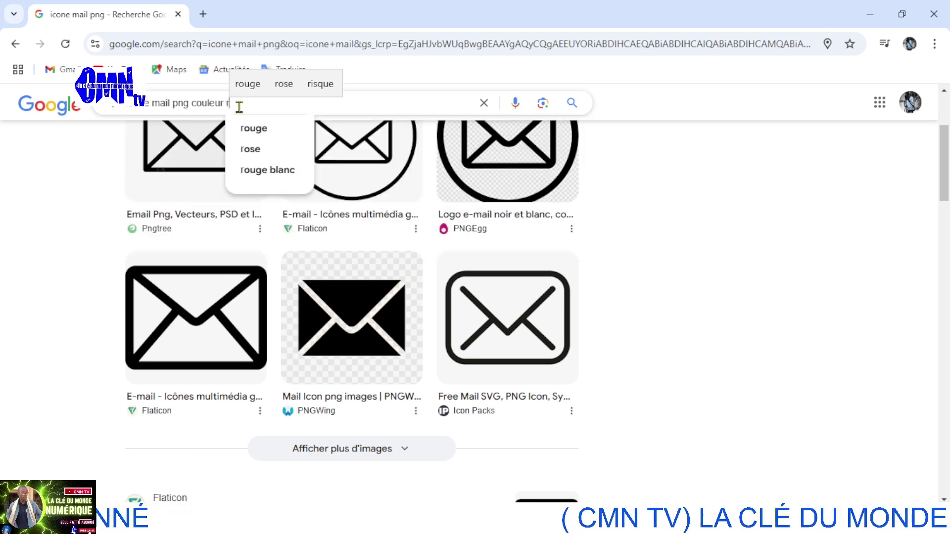
click(251, 150)
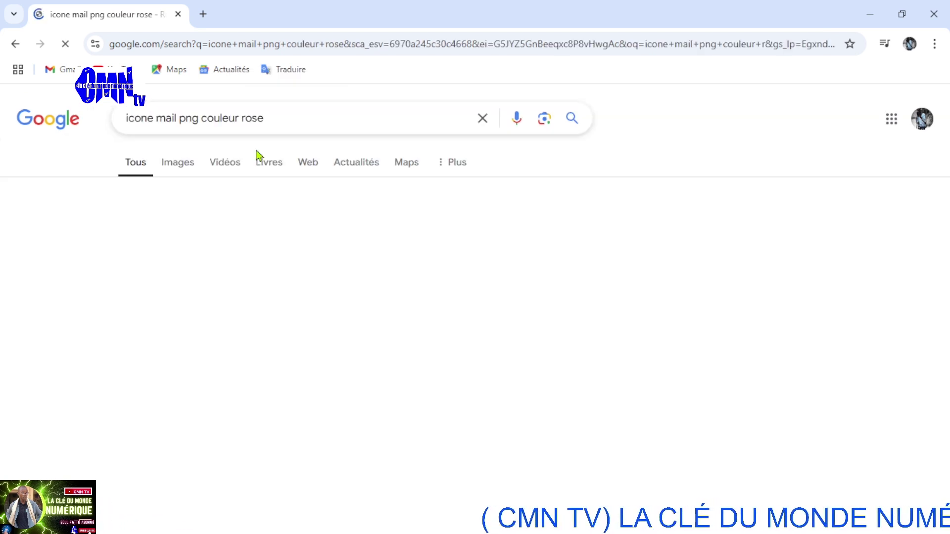
scroll(246, 350, down, 1)
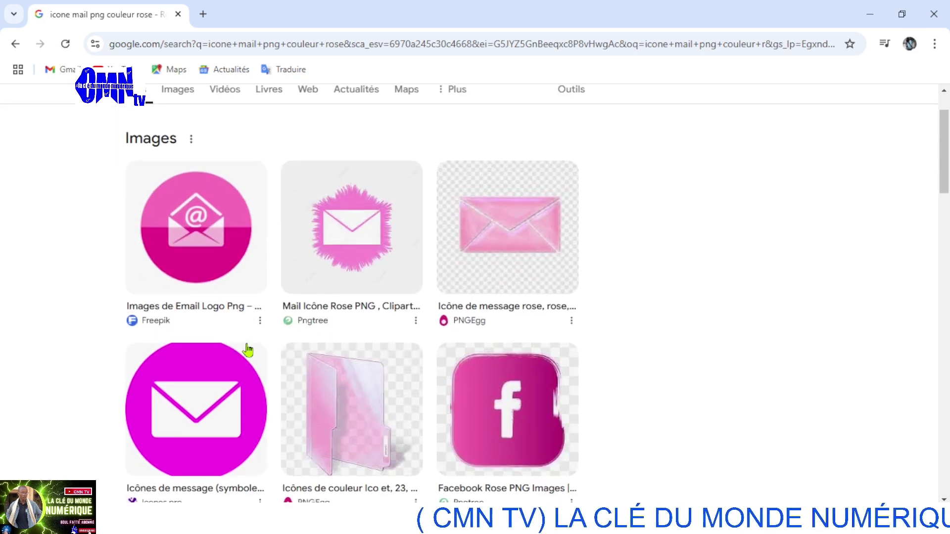
Save the round pink Freepik mail icon as the PNG file téléchargement in the Images folder.
right_click(221, 243)
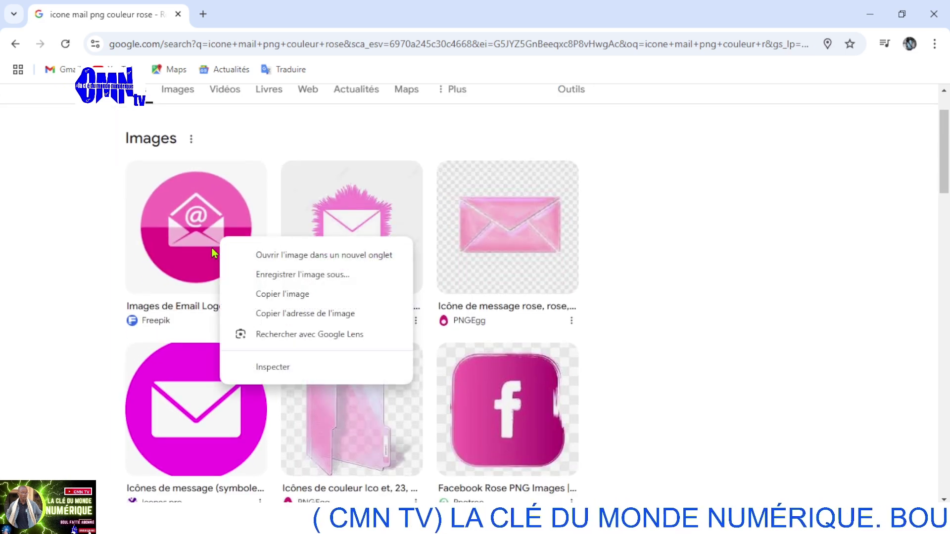
click(297, 275)
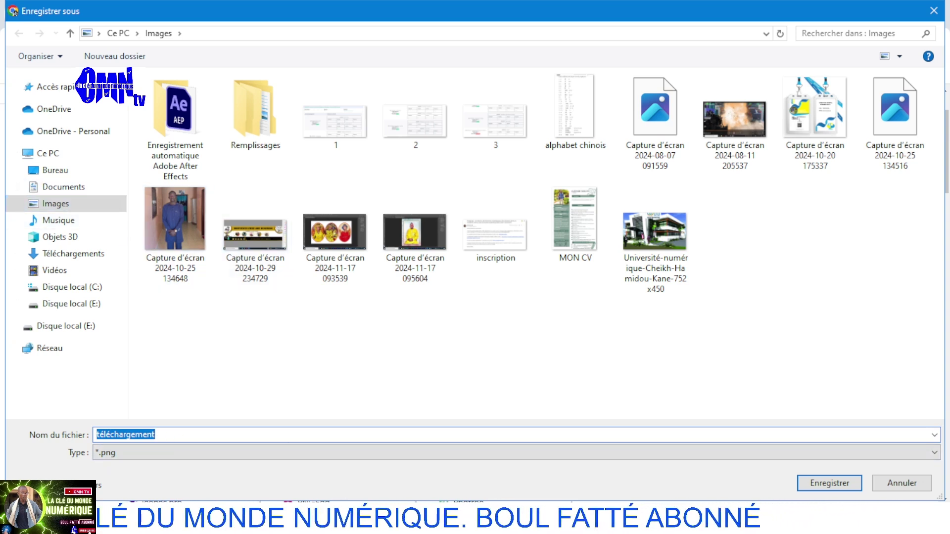
click(806, 488)
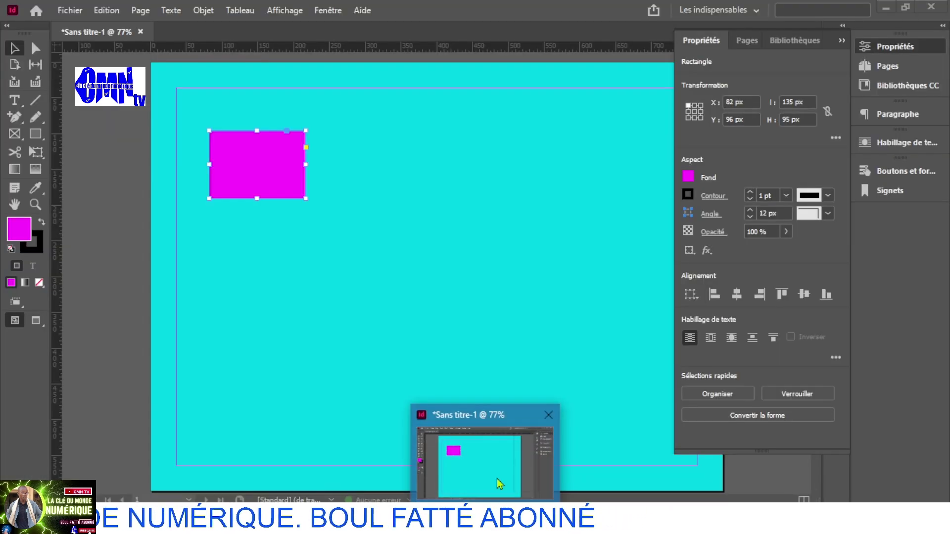
Switch back to InDesign and import téléchargement from the Images folder, placing it about 141 x 132 px on the page beside the magenta rectangle.
click(496, 477)
click(458, 242)
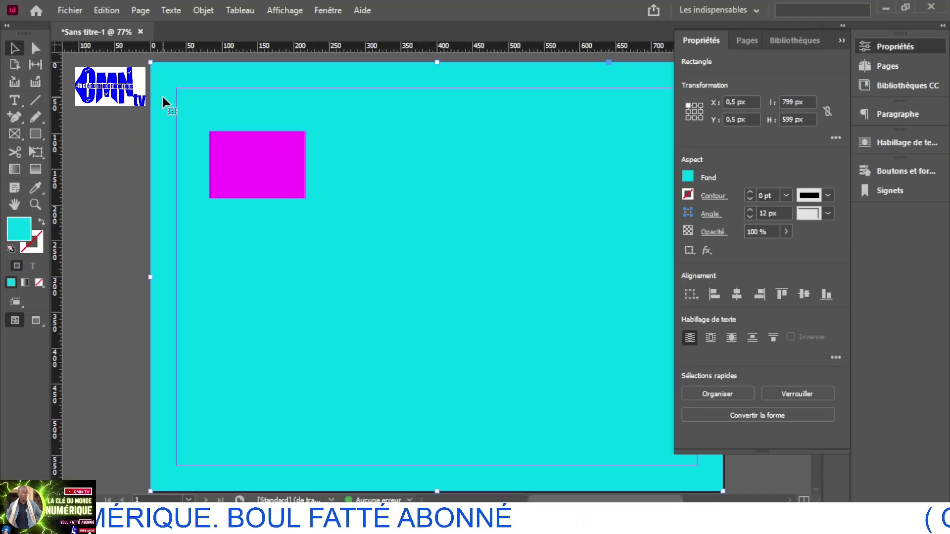
click(96, 152)
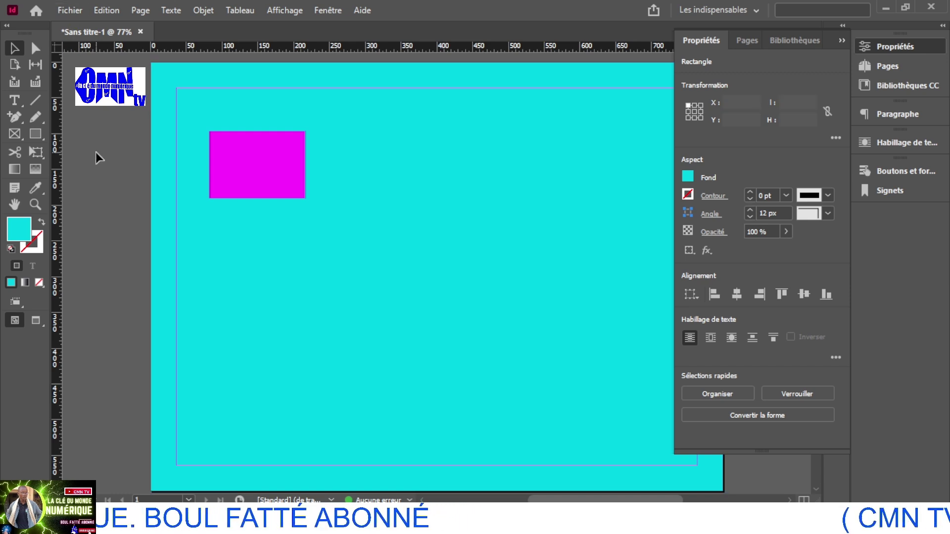
click(70, 11)
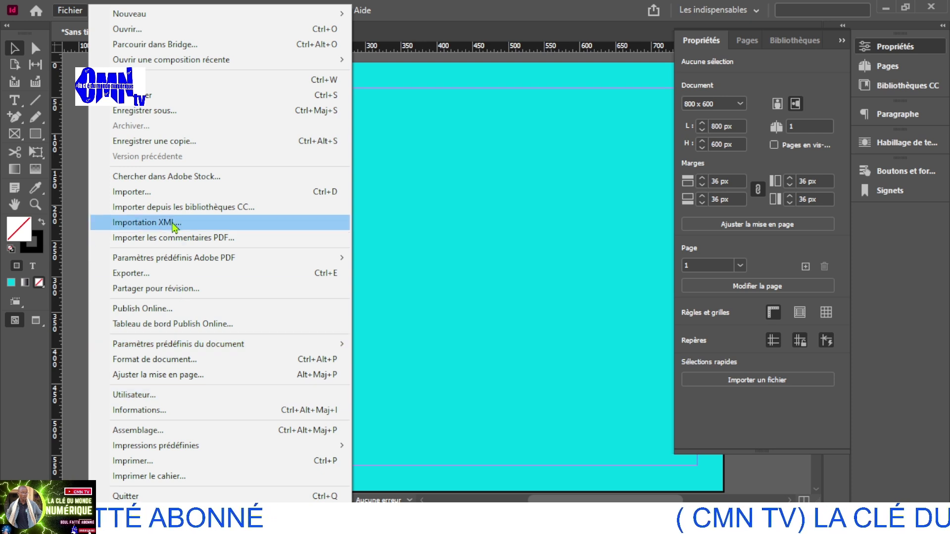
click(163, 197)
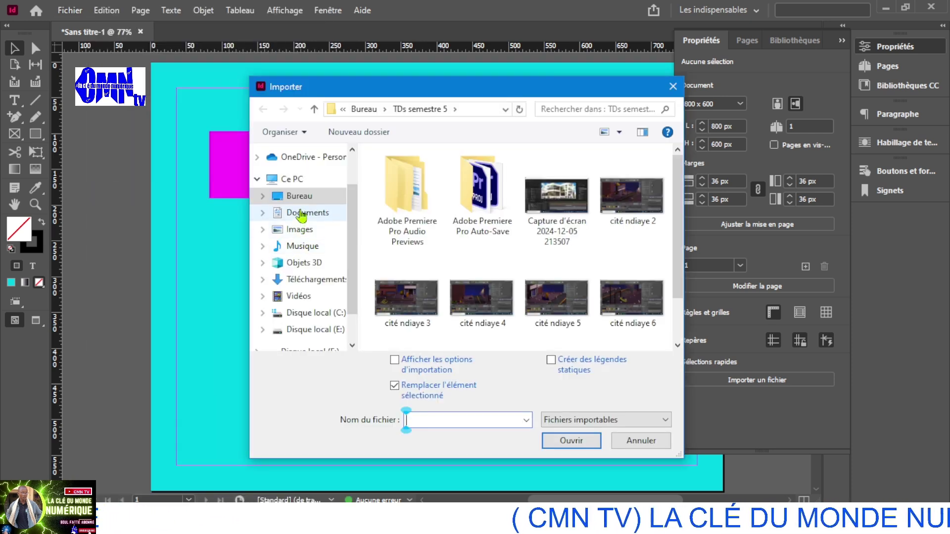
click(311, 231)
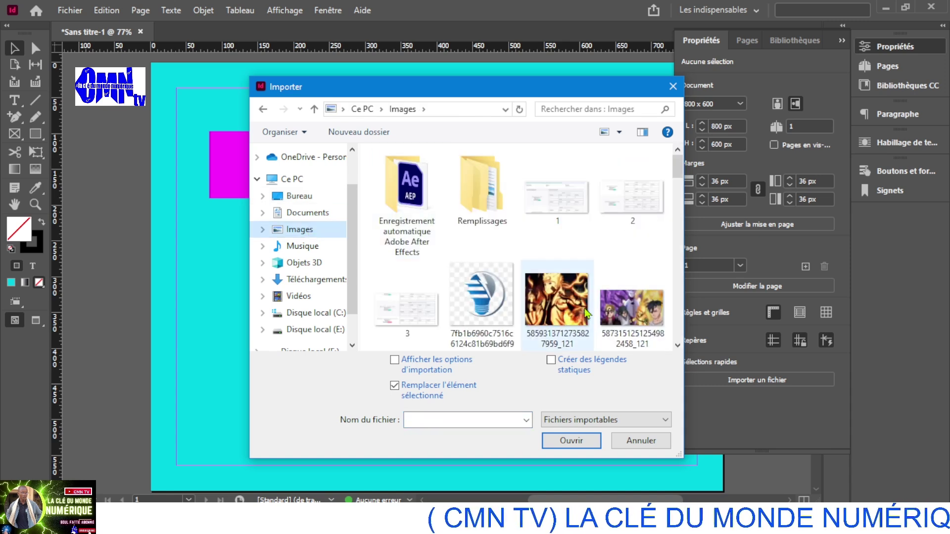
click(677, 346)
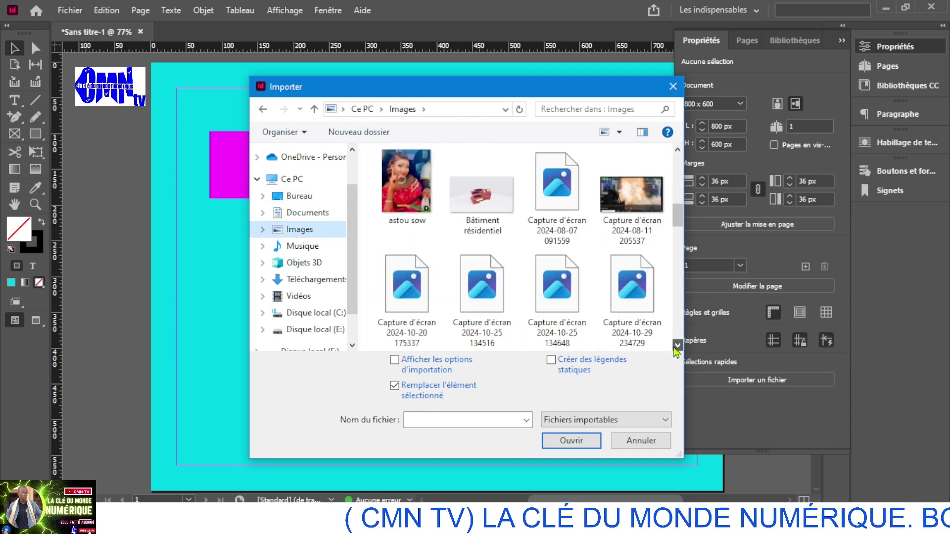
drag(675, 347, 676, 351)
click(547, 189)
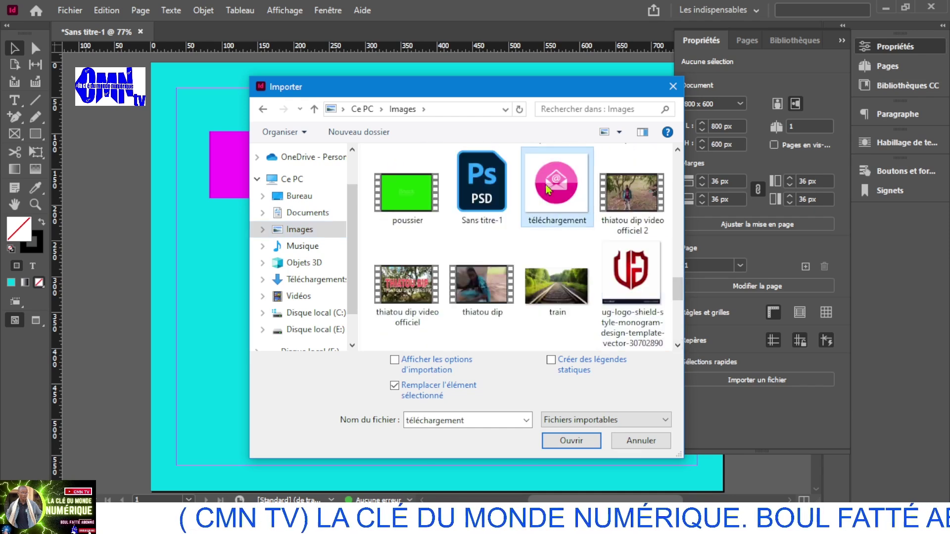
click(571, 440)
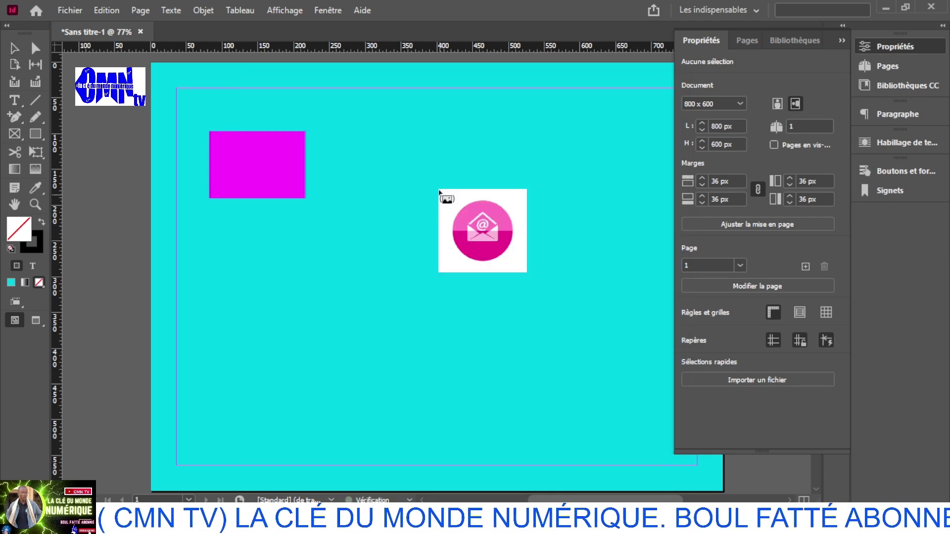
drag(394, 155, 493, 247)
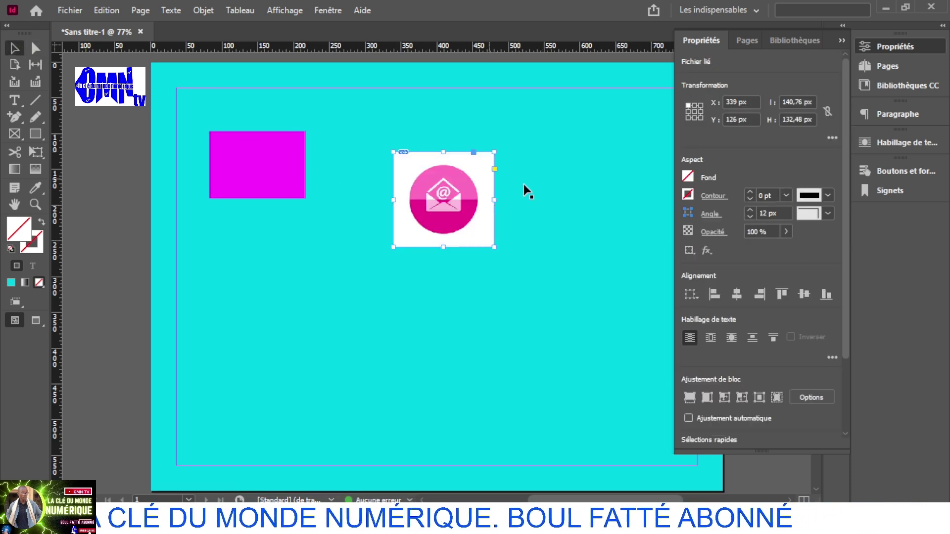
Move the mail image up level with the magenta rectangle and set its frame height to about 127 px.
drag(462, 192, 443, 136)
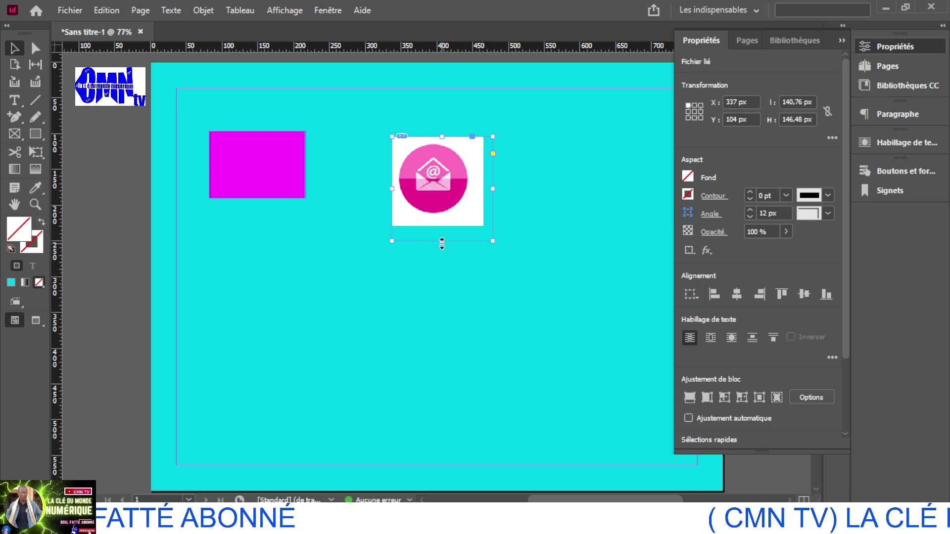
drag(442, 241, 439, 227)
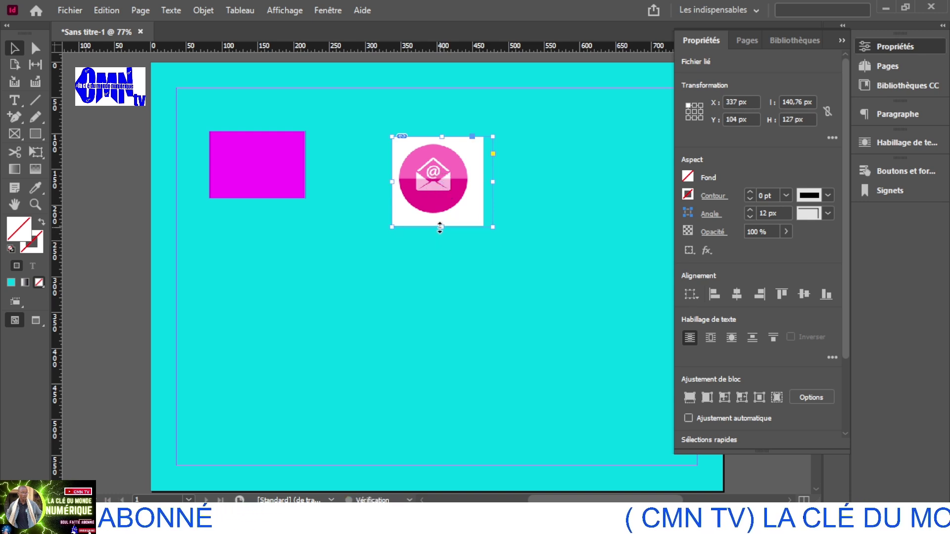
Try to shift the mail image inside its frame.
drag(425, 171, 420, 169)
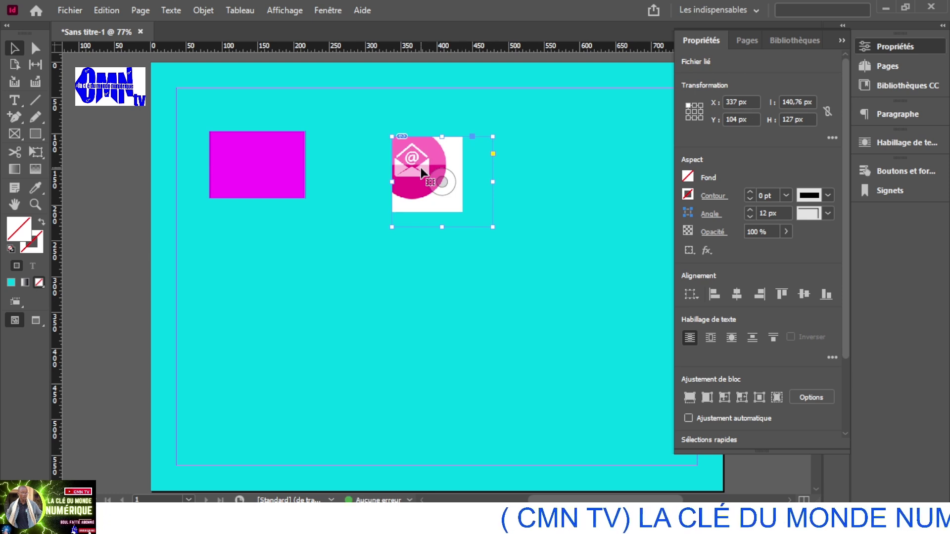
click(501, 181)
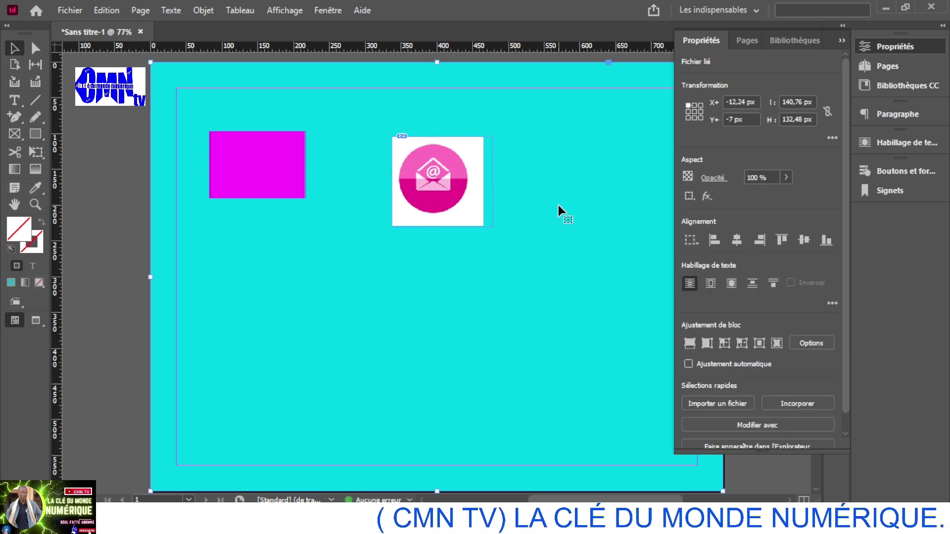
click(447, 181)
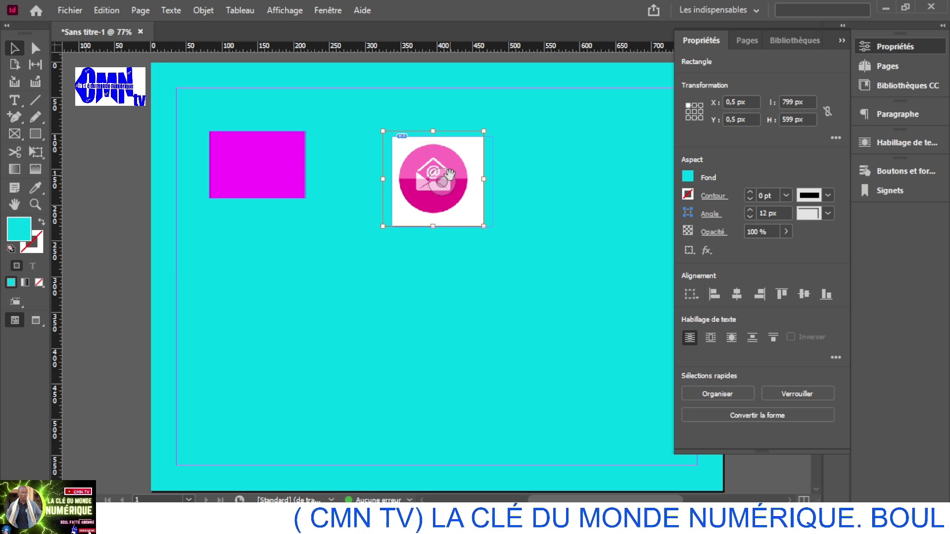
click(517, 181)
click(261, 174)
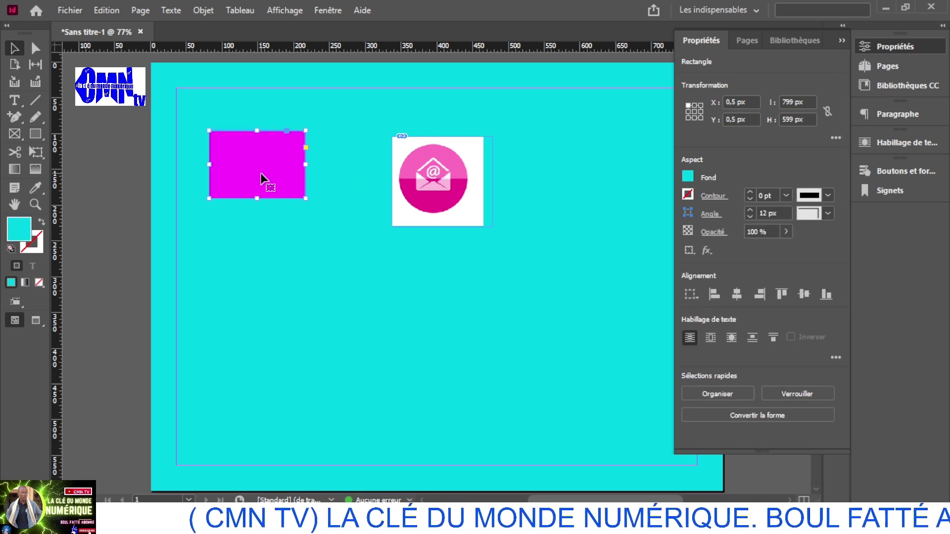
Convert the mail image's frame into an interactive button.
click(419, 174)
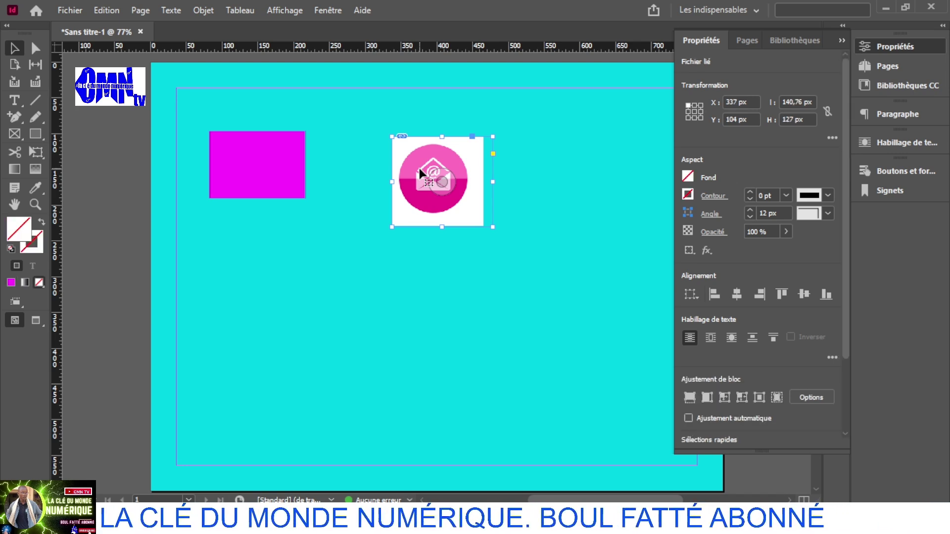
right_click(420, 174)
mouse_move(529, 379)
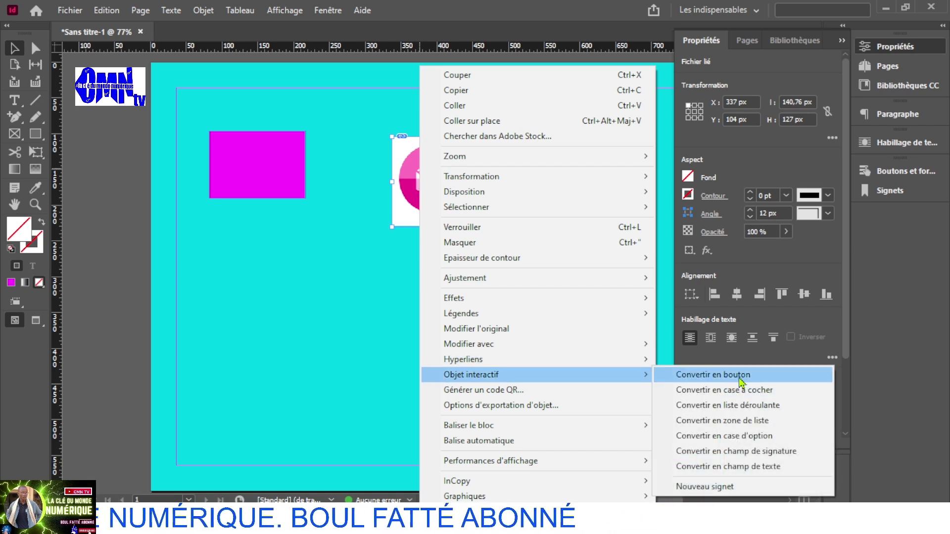
click(740, 375)
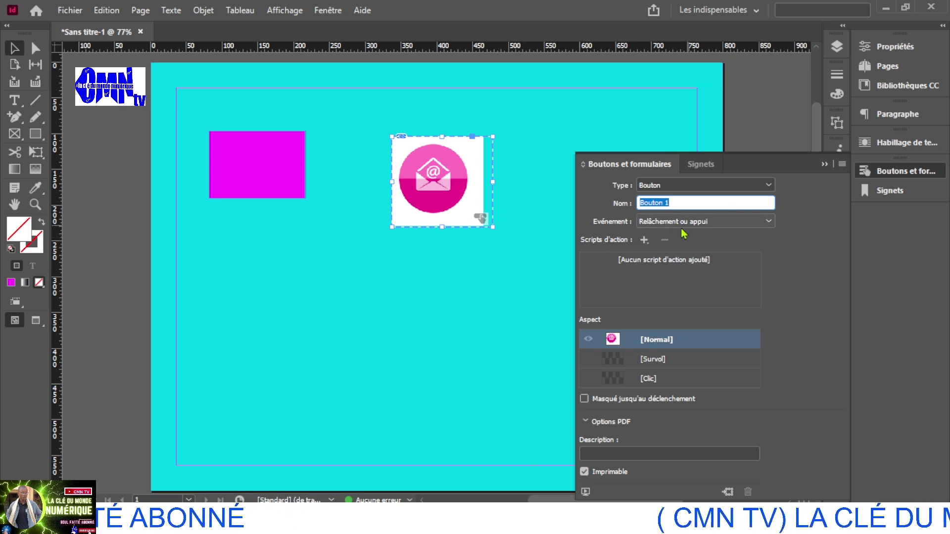
Set the mail button's event to Clic and add an Atteindre l'URL action, ready for its URL.
click(733, 226)
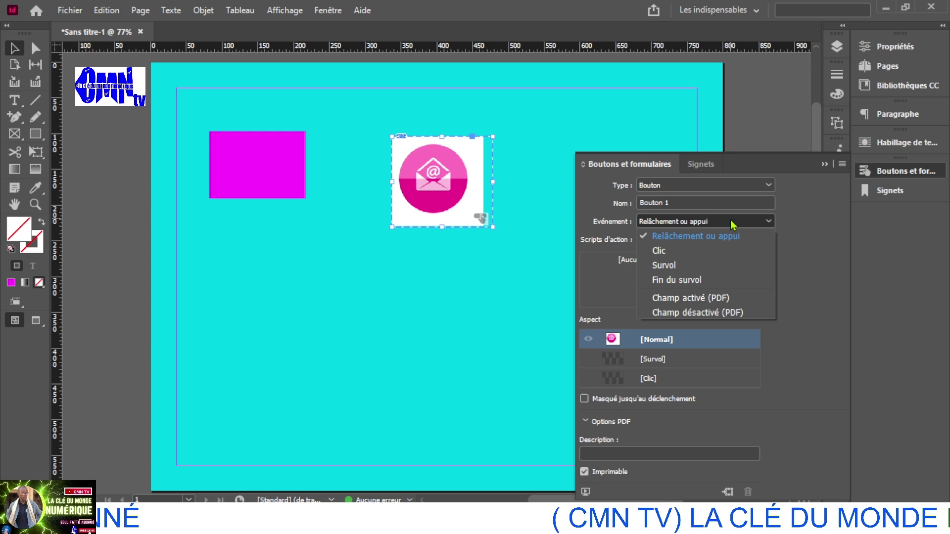
click(658, 251)
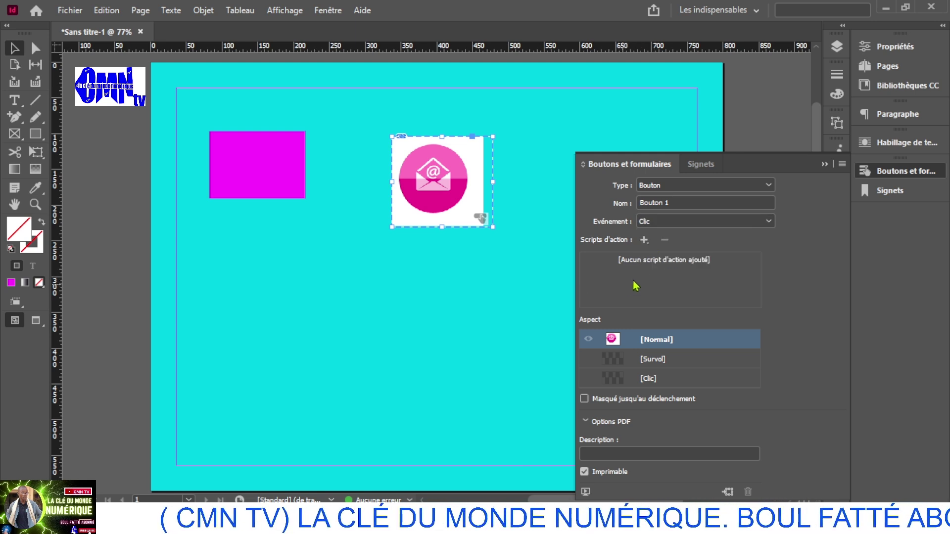
click(644, 240)
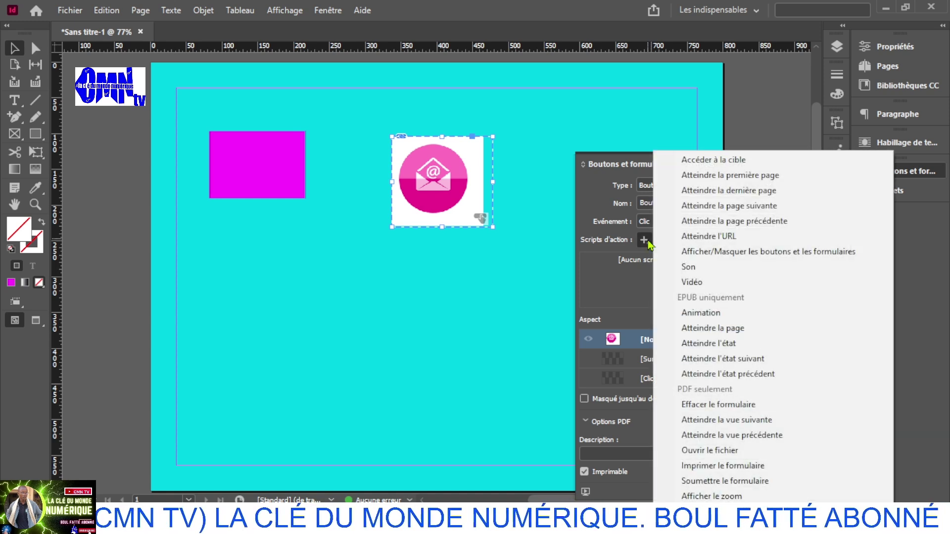
click(722, 236)
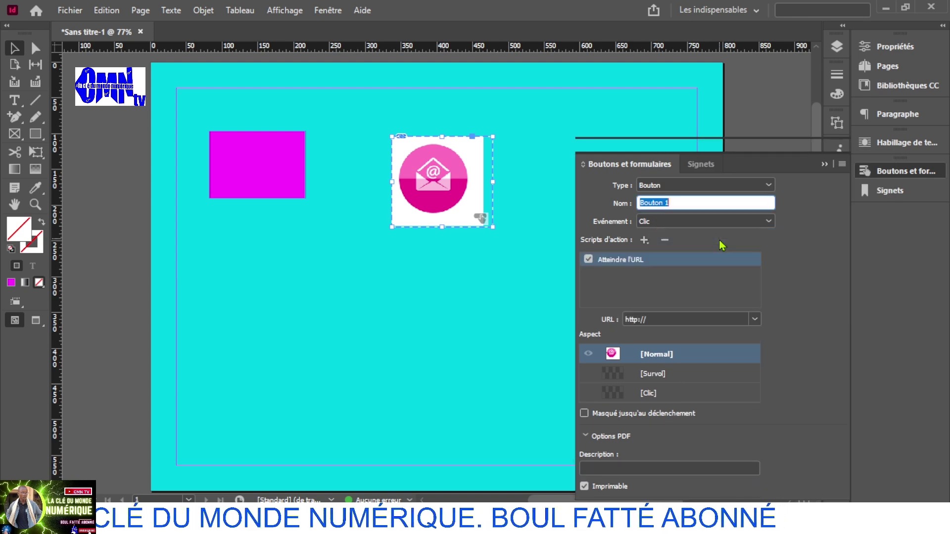
click(653, 302)
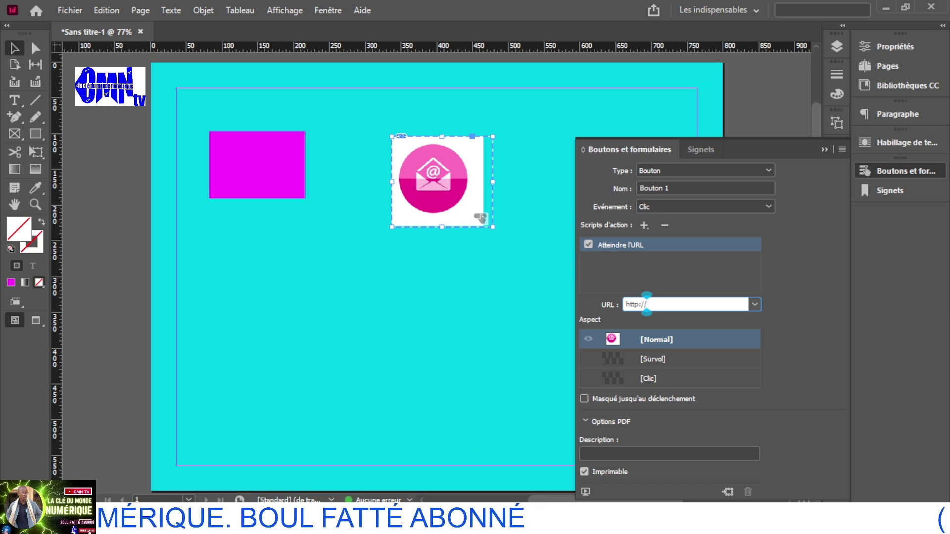
Switch to the Chrome browser, search Google for "mail" and copy the link address of the Gmail result.
click(310, 473)
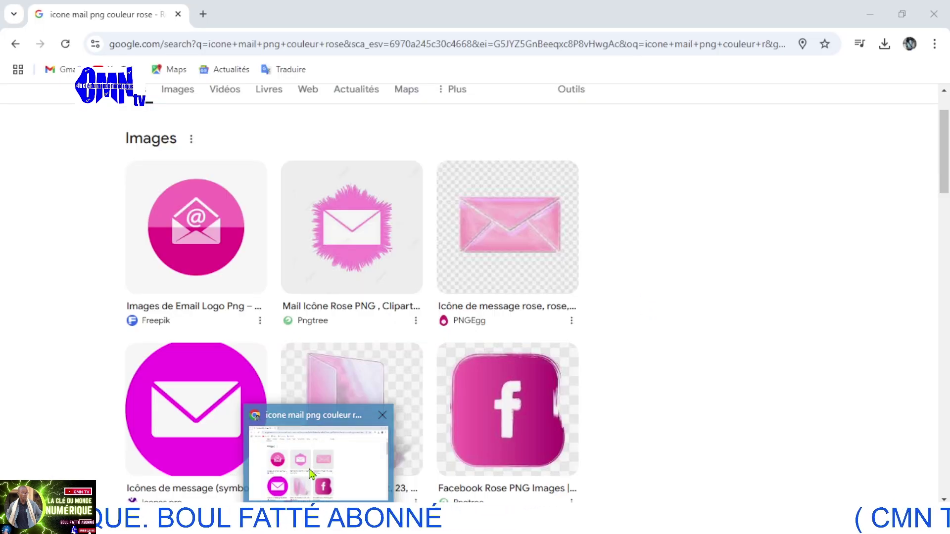
scroll(328, 198, up, 2)
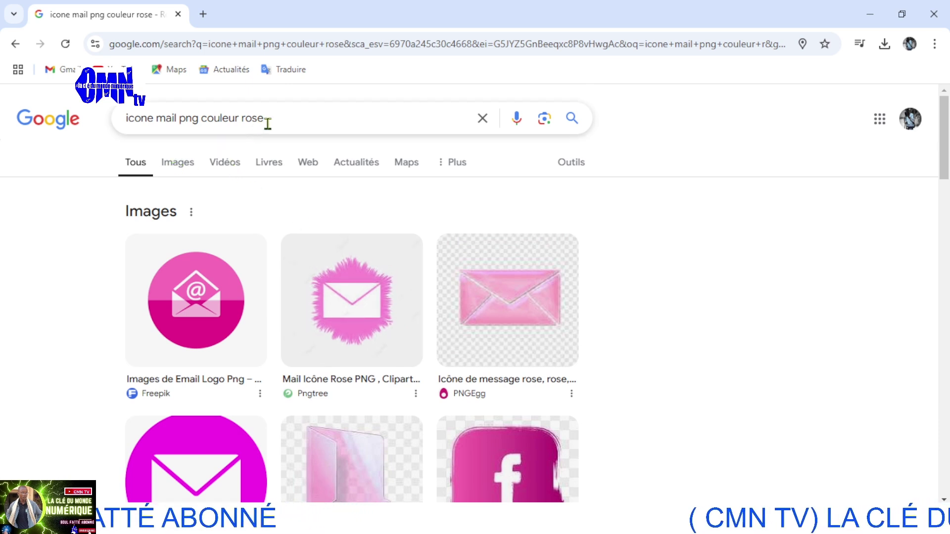
click(157, 117)
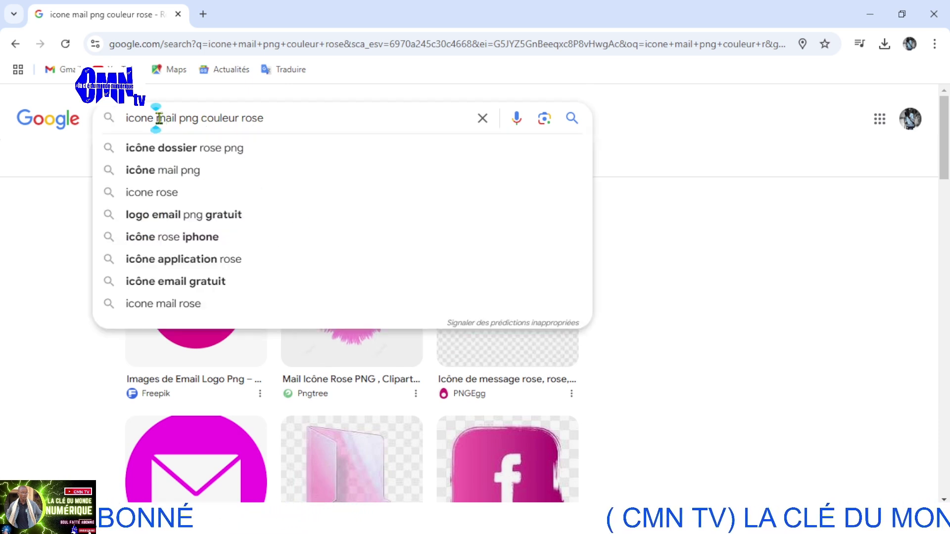
double_click(157, 117)
key(BackSpace)
click(232, 119)
key(BackSpace)
key(BackSpace)
key(BackSpace)
key(BackSpace)
key(BackSpace)
key(BackSpace)
key(BackSpace)
key(BackSpace)
key(BackSpace)
key(BackSpace)
key(BackSpace)
key(BackSpace)
key(BackSpace)
key(BackSpace)
key(BackSpace)
key(BackSpace)
key(BackSpace)
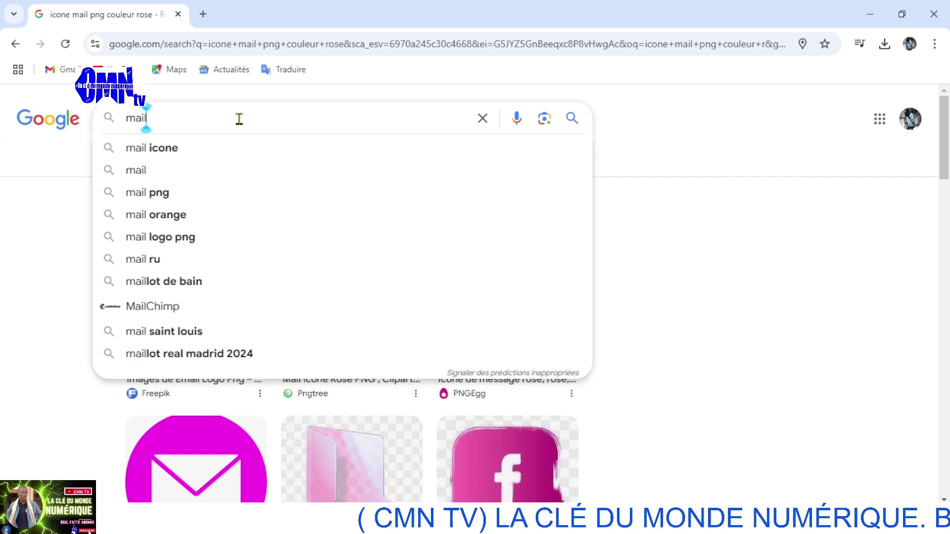
key(Return)
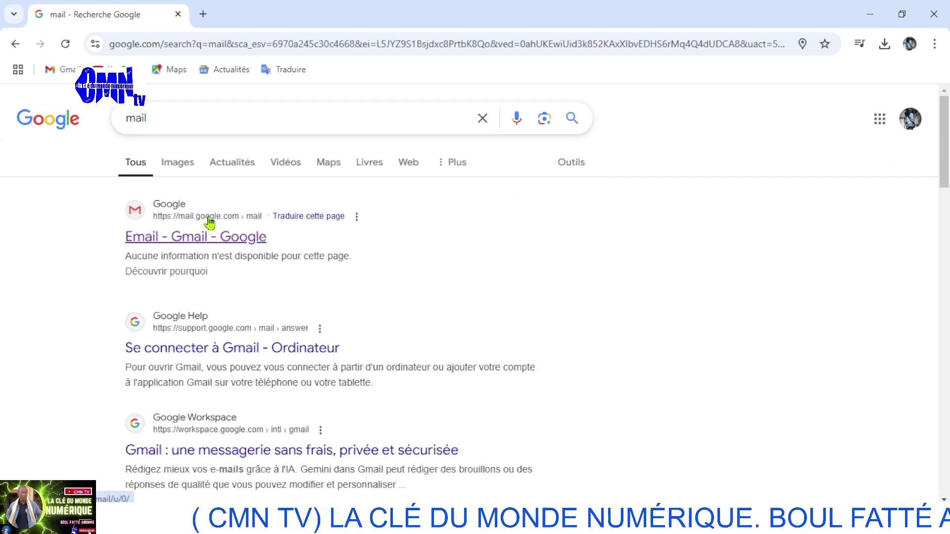
right_click(209, 222)
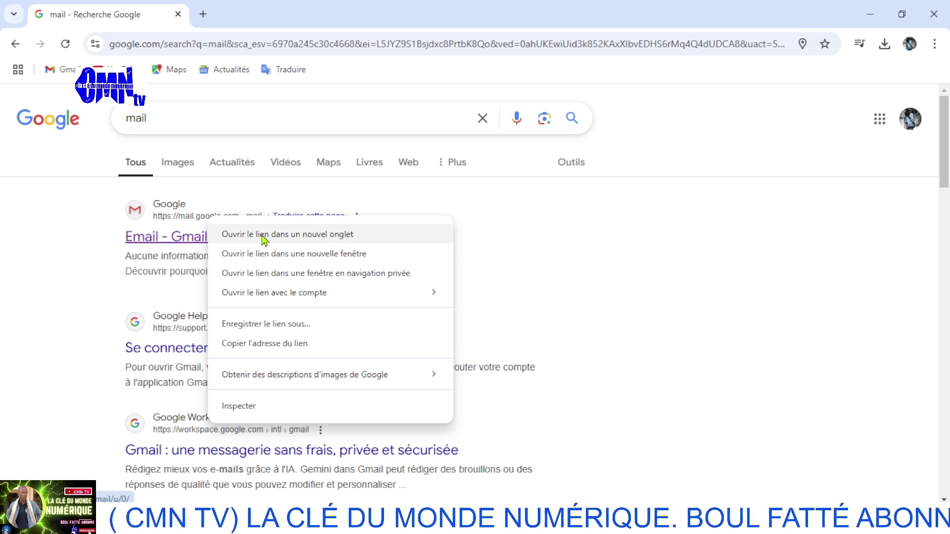
click(283, 344)
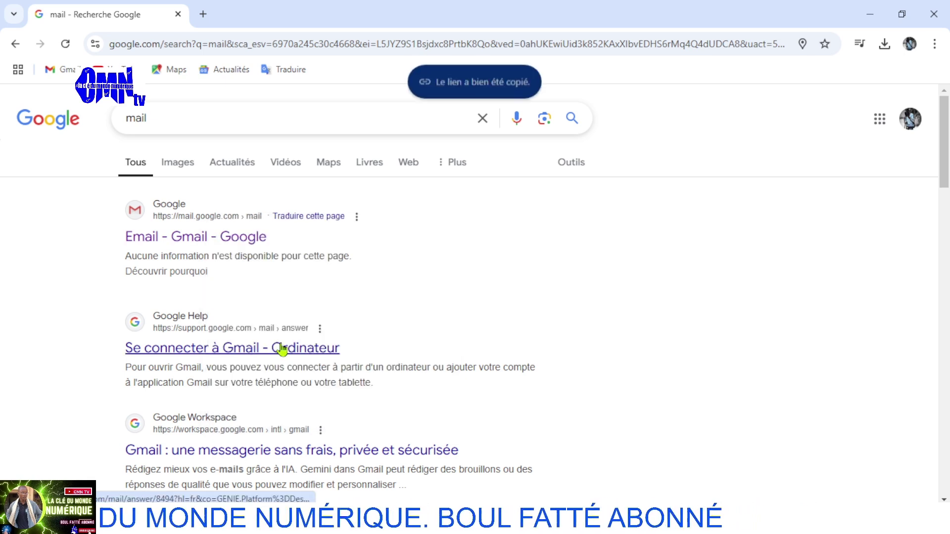
mouse_move(485, 526)
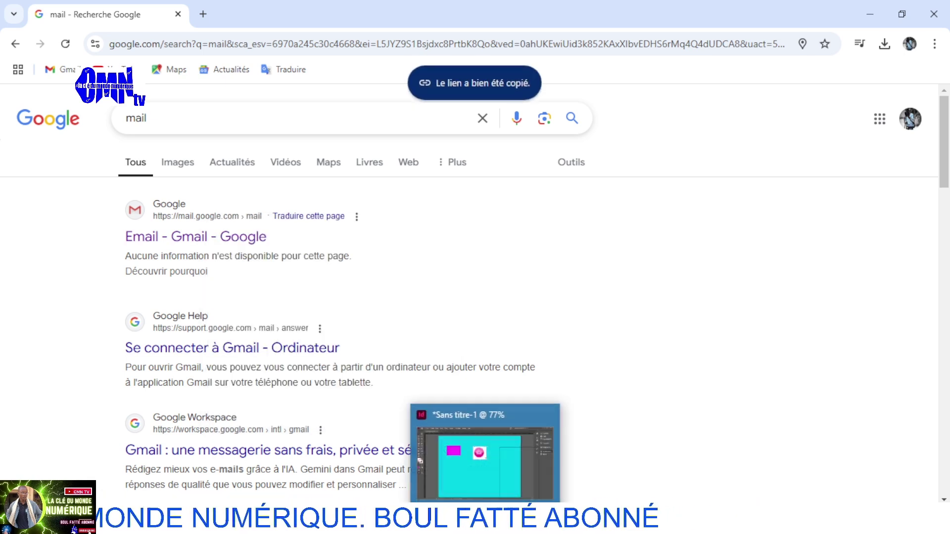
click(487, 465)
click(660, 303)
click(647, 304)
key(BackSpace)
key(BackSpace)
key(BackSpace)
key(BackSpace)
key(BackSpace)
key(BackSpace)
key(BackSpace)
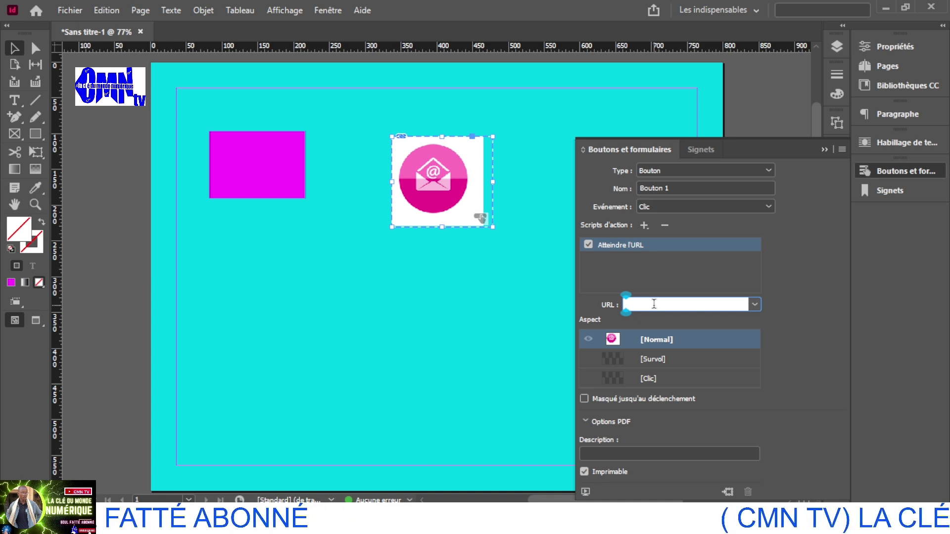
text(https://mail.google.com/mail/u/0/)
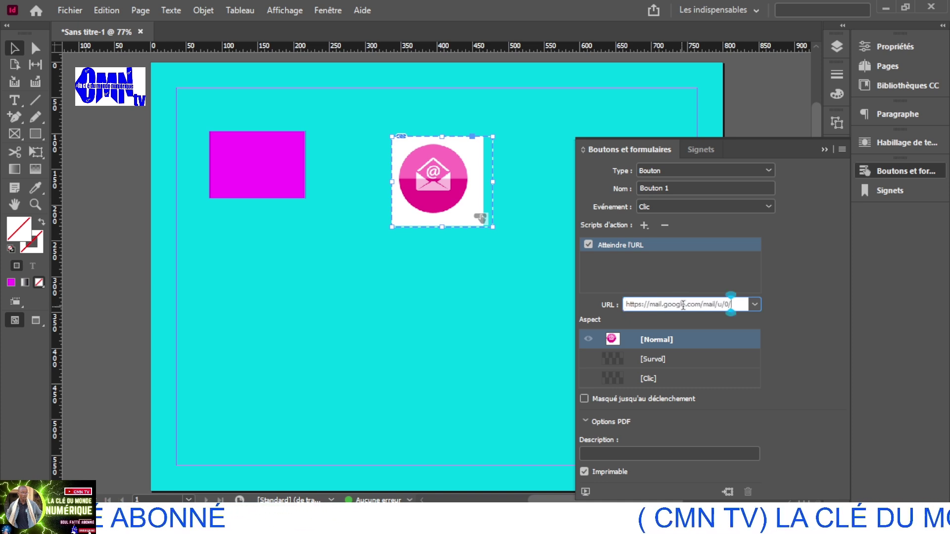
key(BackSpace)
key(BackSpace)
key(BackSpace)
key(BackSpace)
key(BackSpace)
key(BackSpace)
key(BackSpace)
key(BackSpace)
key(BackSpace)
key(BackSpace)
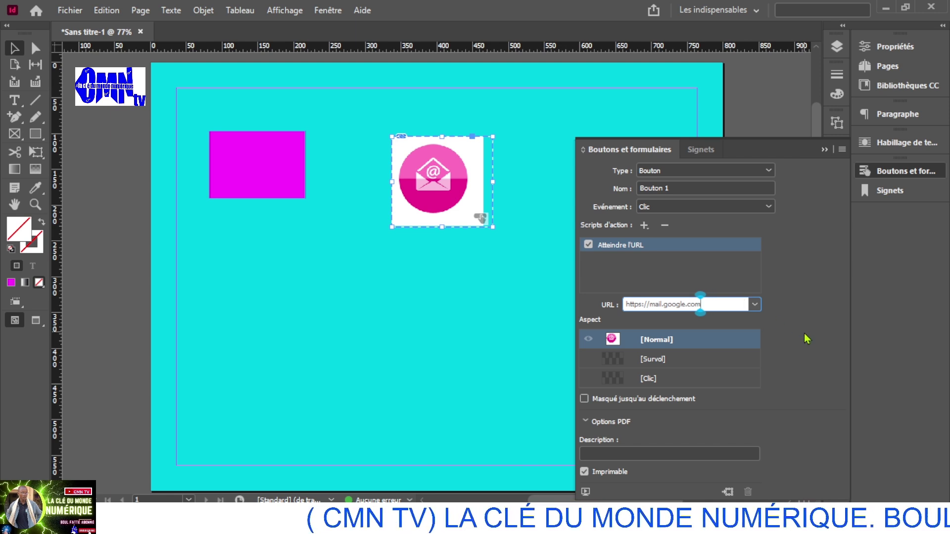
key(Return)
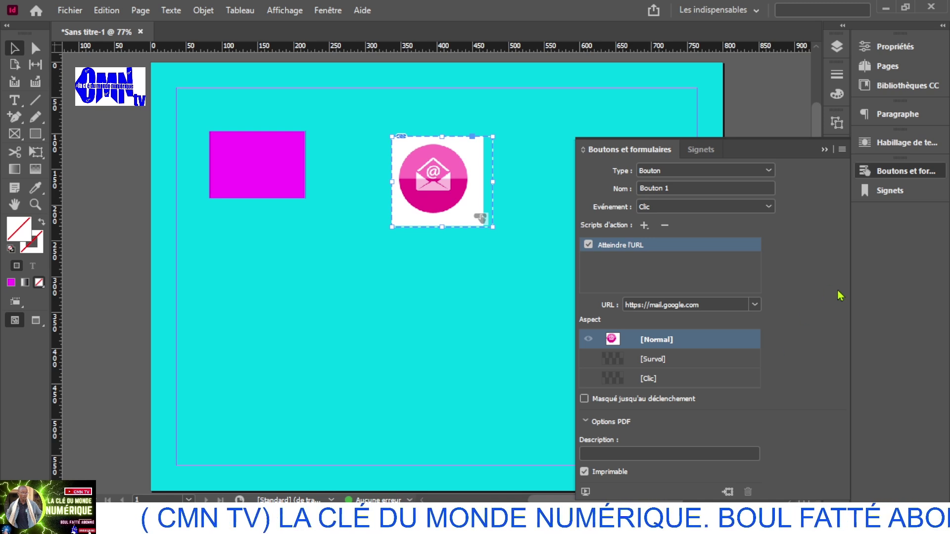
Activate the mail button's Survol appearance and lower its opacity to 35 %.
click(613, 365)
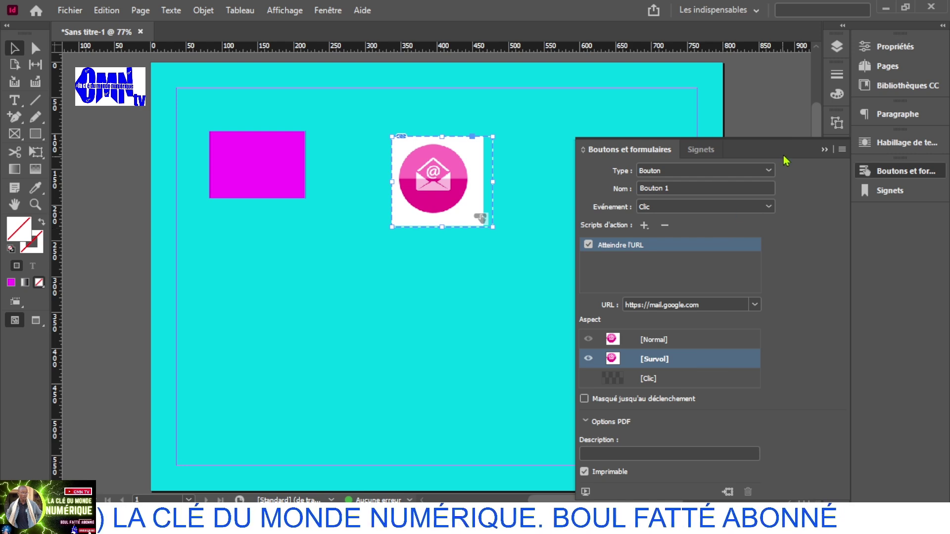
drag(786, 154, 475, 171)
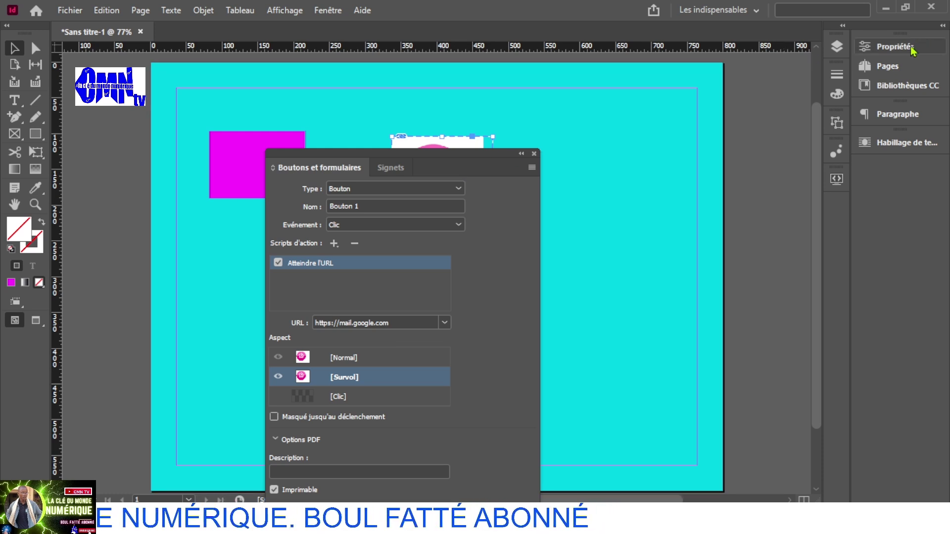
click(876, 46)
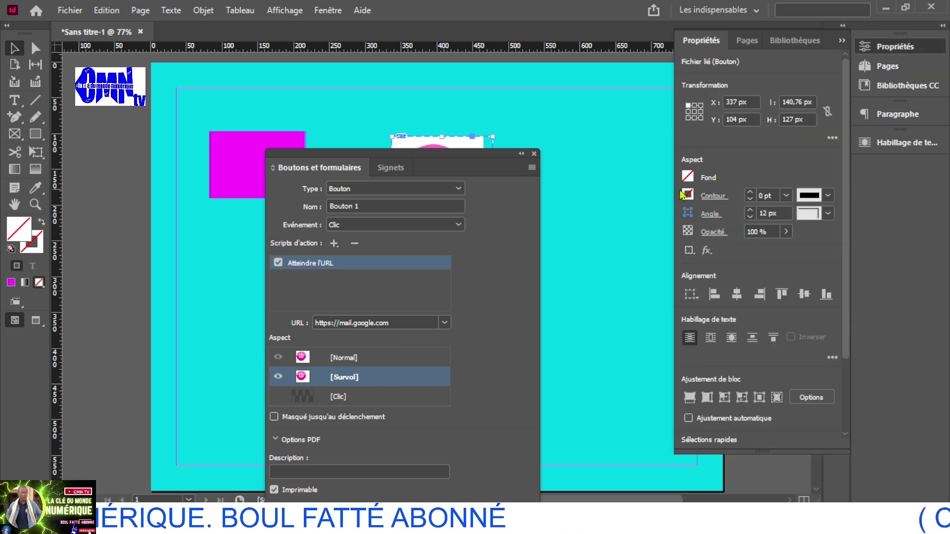
click(687, 178)
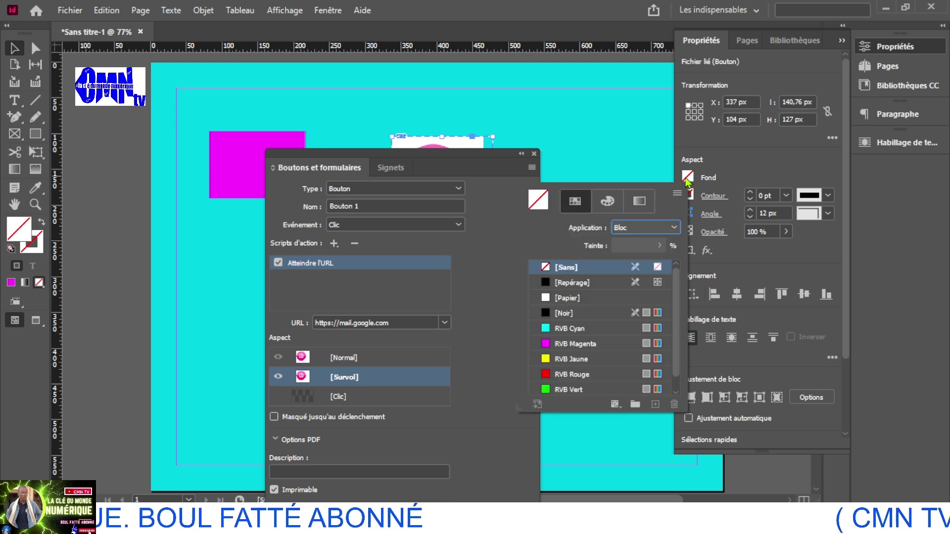
click(790, 236)
click(787, 232)
drag(788, 251, 740, 249)
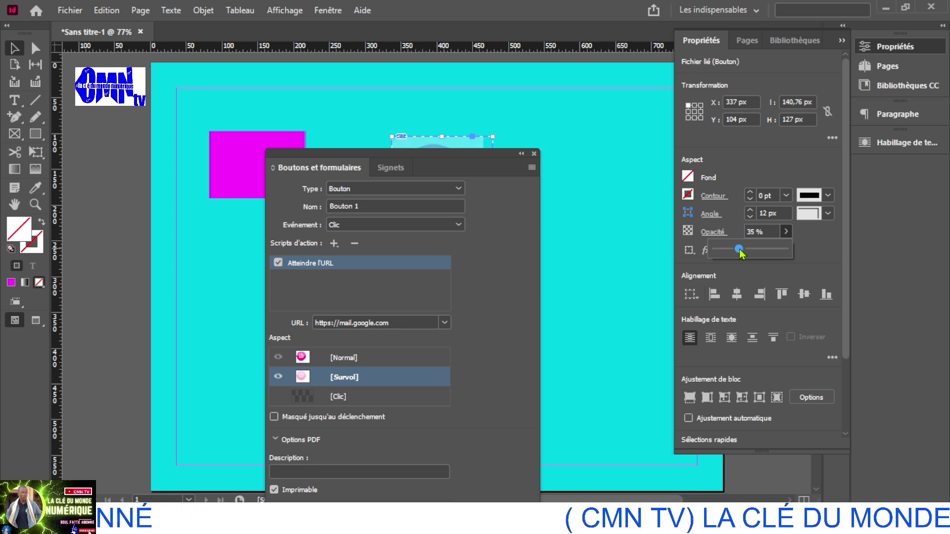
Give the Survol appearance a 9 pt contour in RVB Jaune.
click(689, 197)
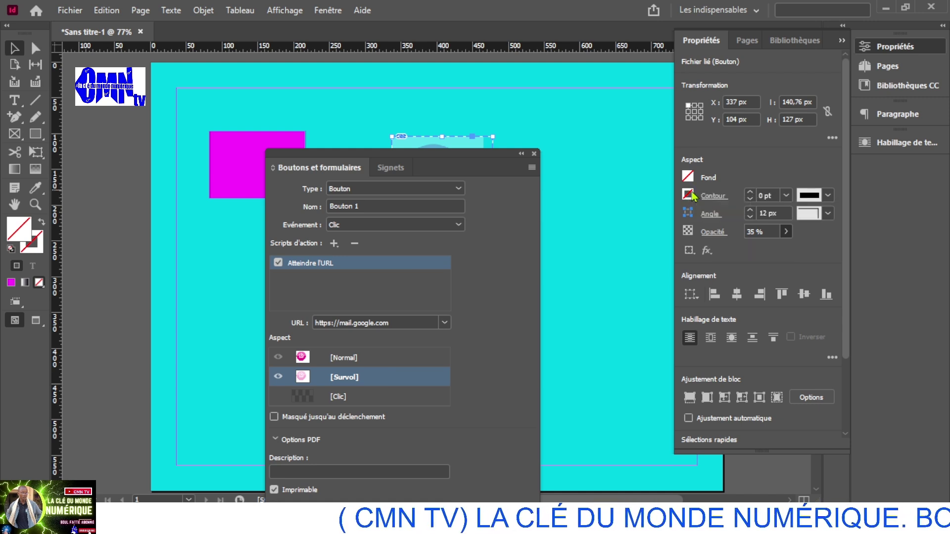
click(750, 193)
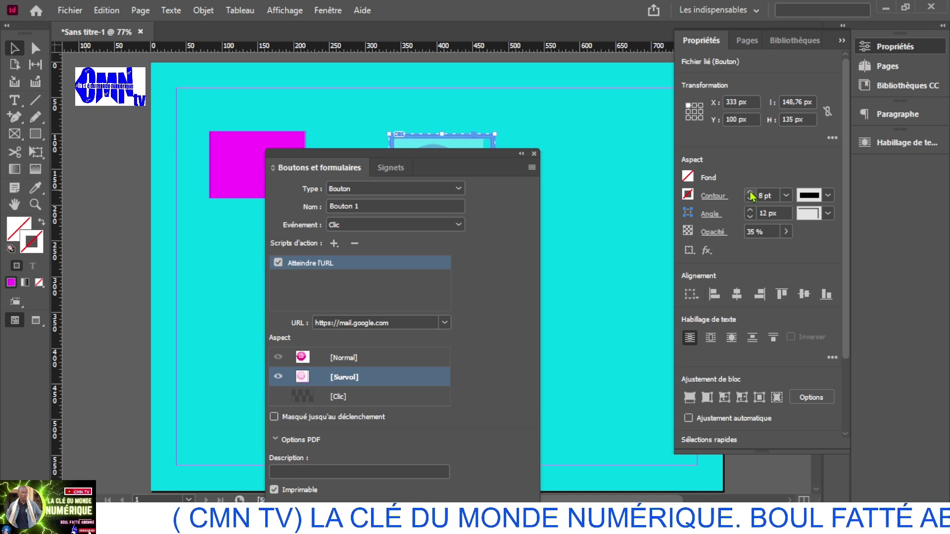
click(687, 194)
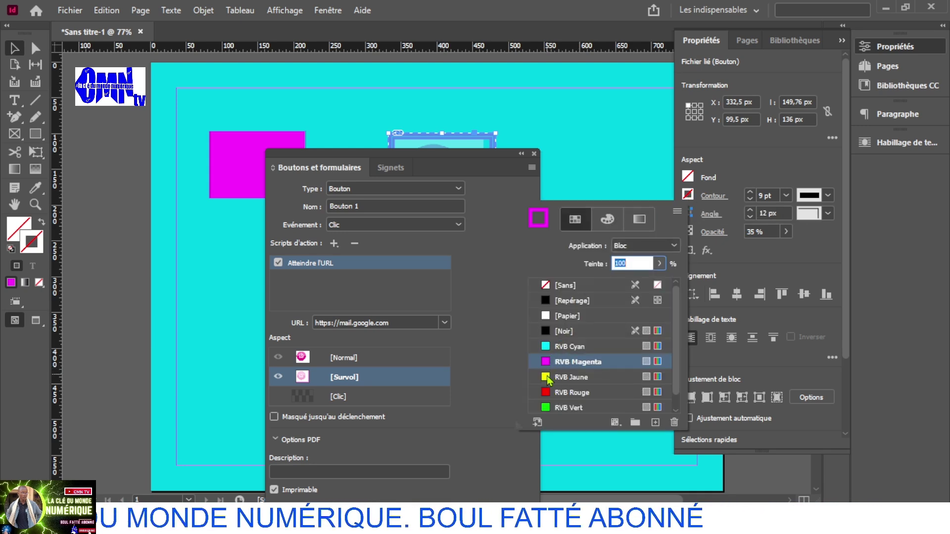
click(547, 376)
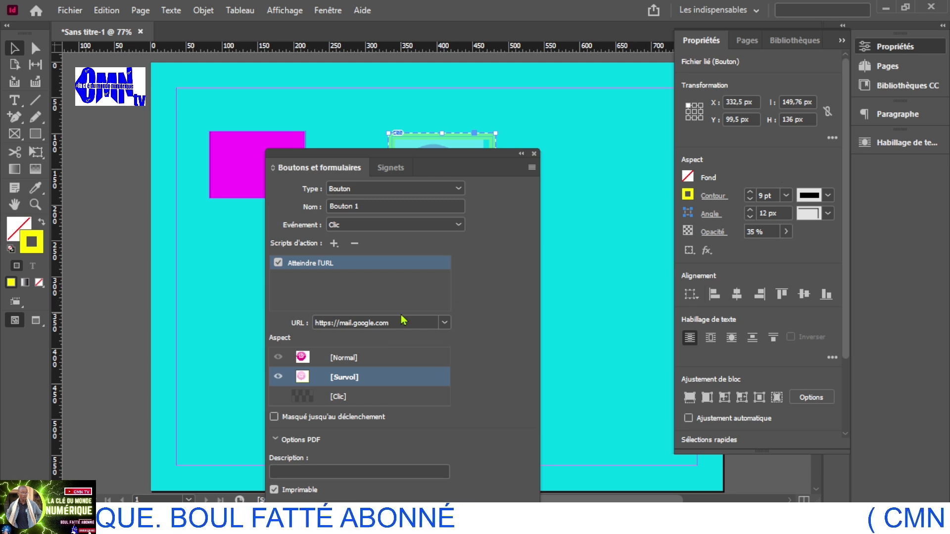
Activate the mail button's Clic appearance and give it a 9 pt contour in RVB Vert.
click(304, 397)
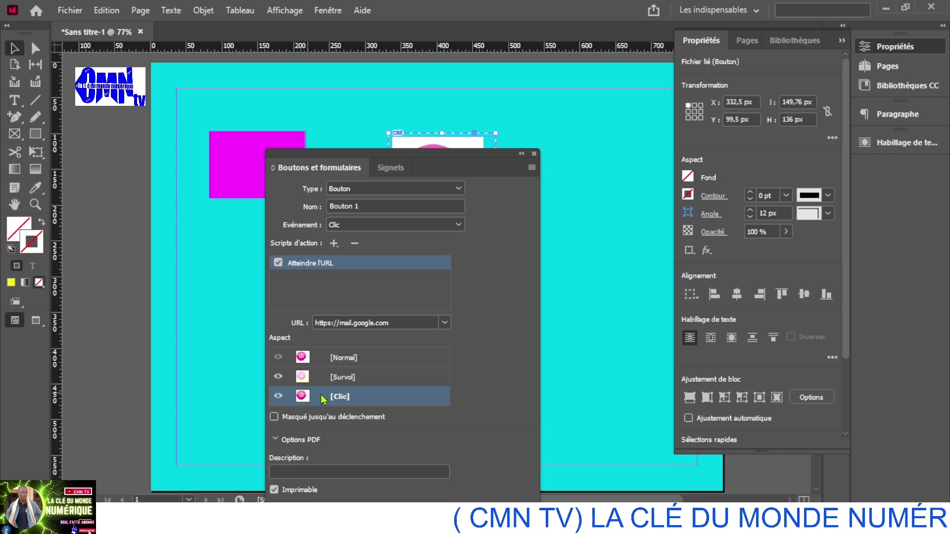
click(690, 193)
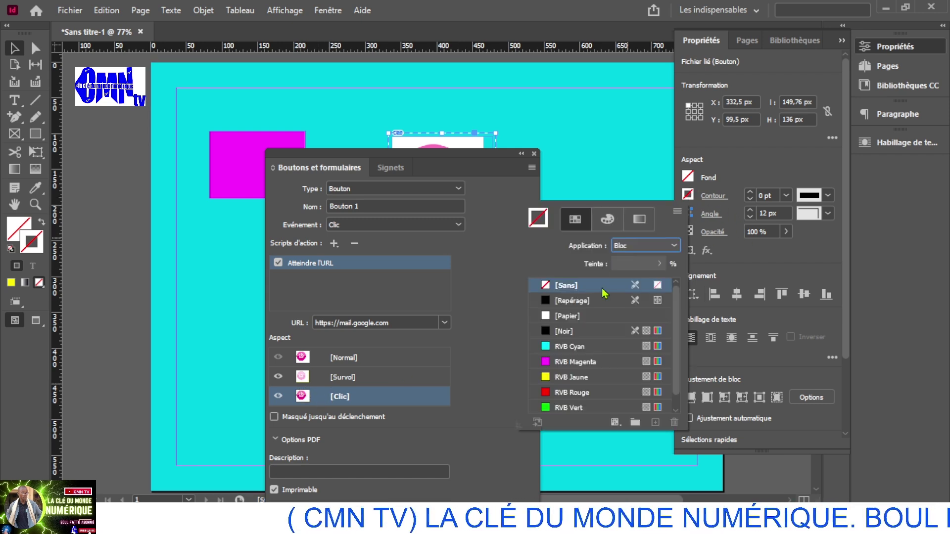
click(550, 407)
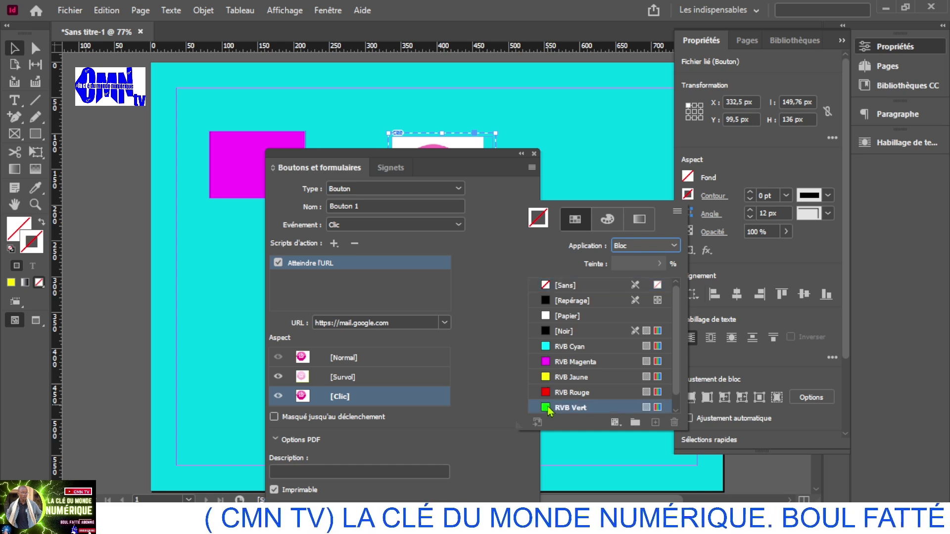
click(749, 196)
click(748, 193)
click(749, 193)
click(748, 193)
click(749, 193)
click(748, 193)
click(748, 193)
click(748, 192)
click(748, 193)
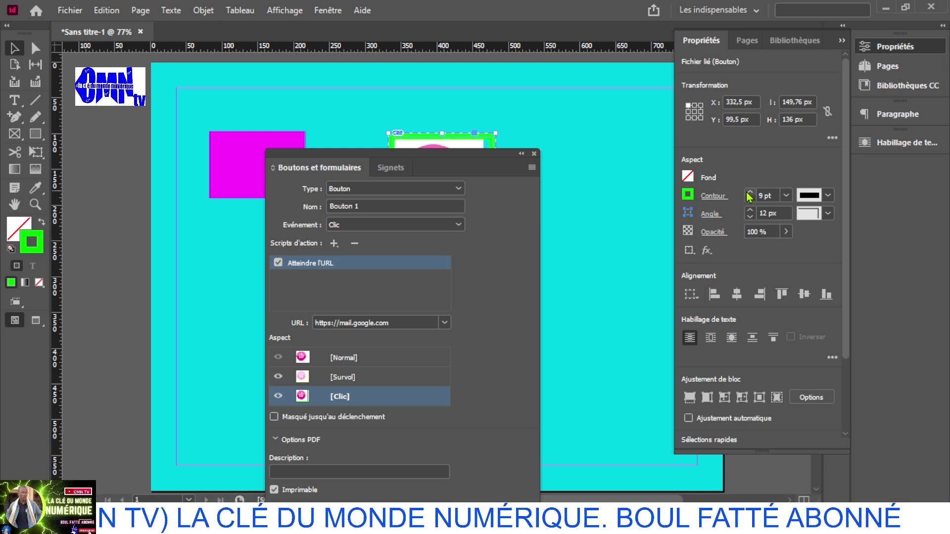
Narrow the mail button's frame to 135 px wide and switch the button back to its Normal appearance.
drag(493, 161, 927, 171)
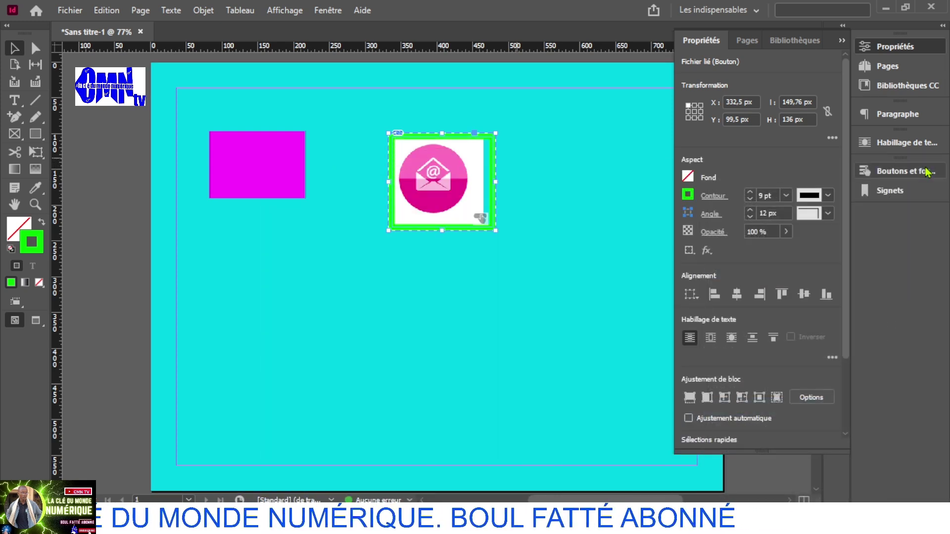
drag(493, 183, 485, 183)
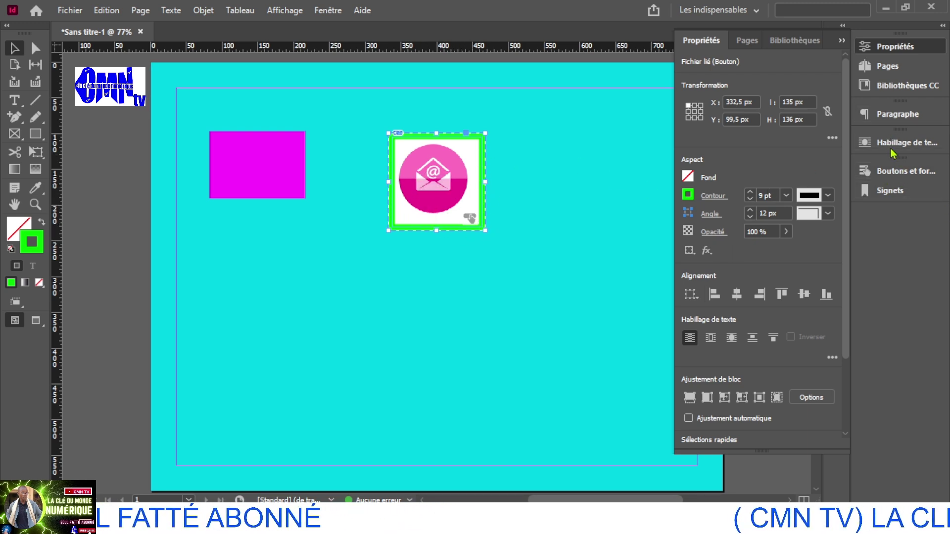
click(900, 178)
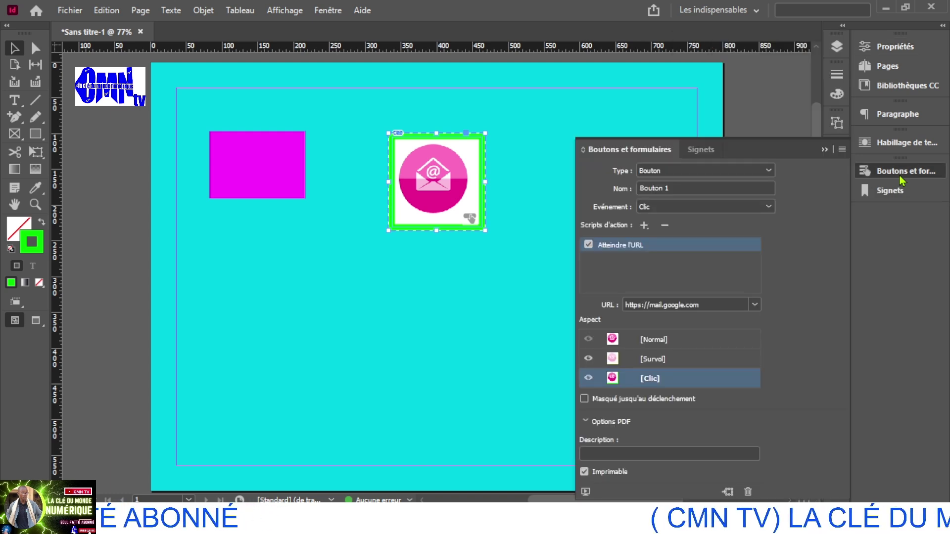
click(651, 341)
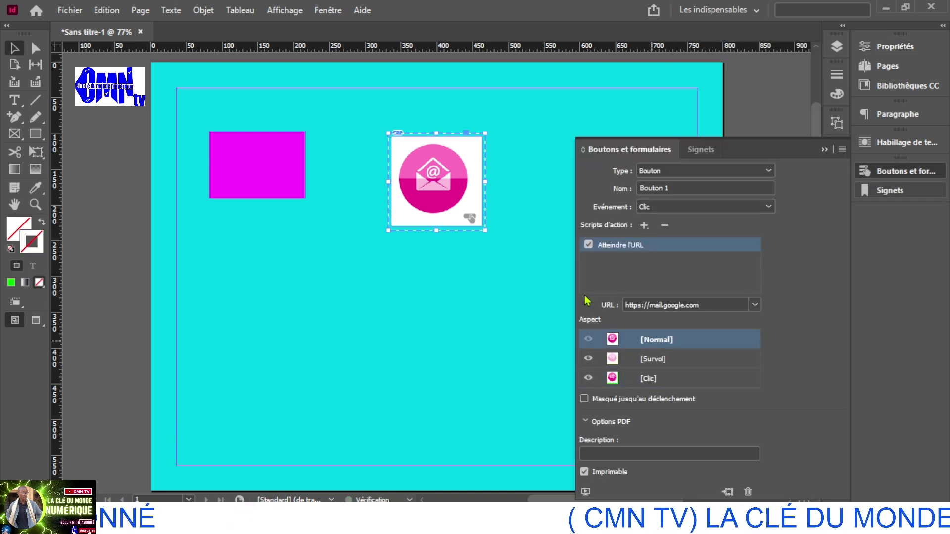
Convert the magenta rectangle into an interactive button.
click(277, 176)
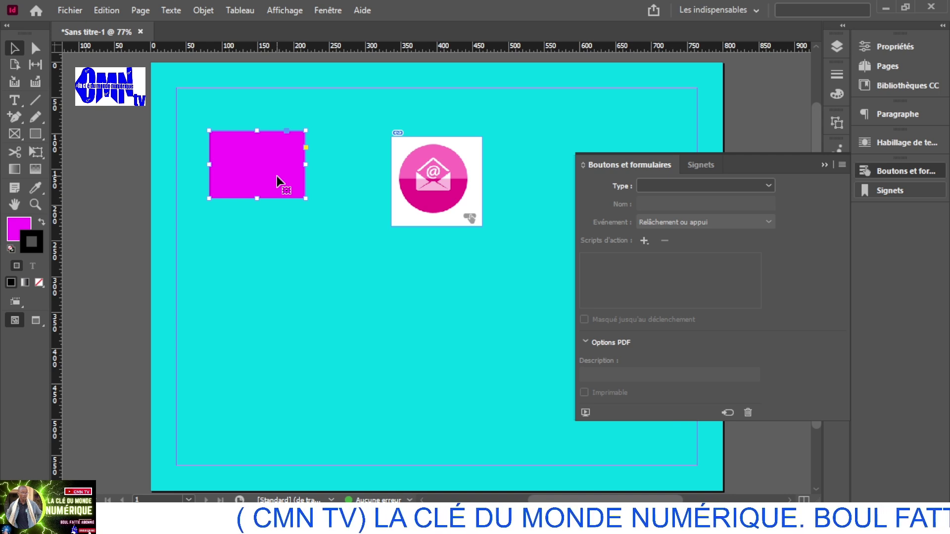
right_click(277, 178)
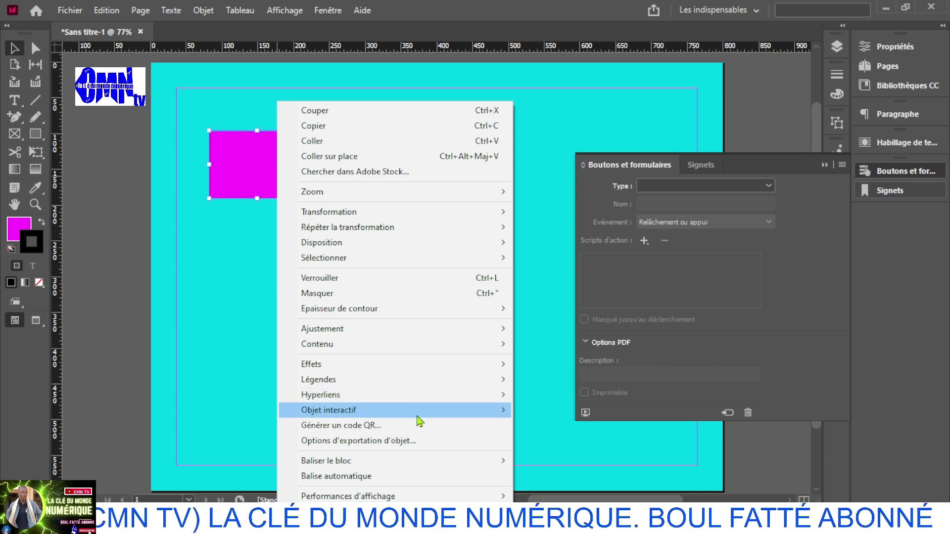
mouse_move(418, 416)
click(570, 410)
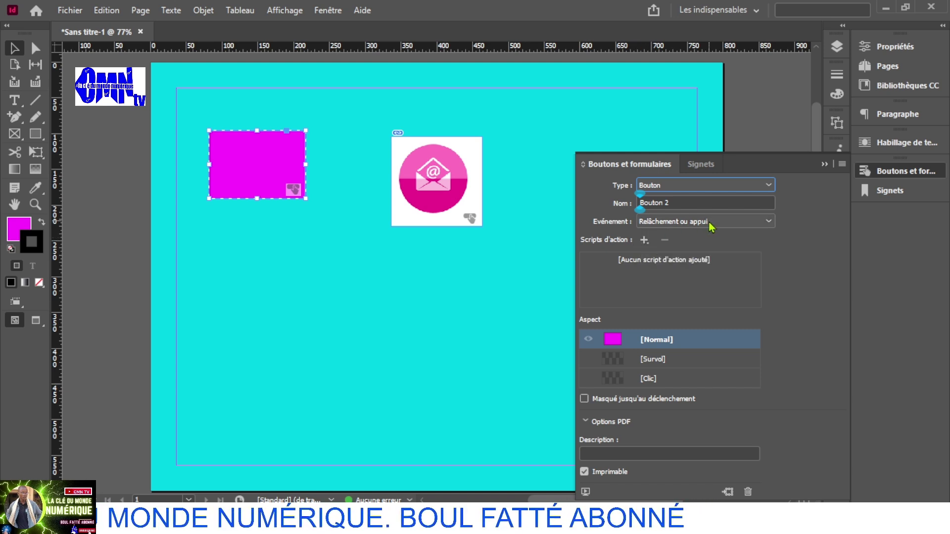
Set the magenta button's event to Clic and add an Atteindre l'URL action.
click(737, 226)
click(682, 250)
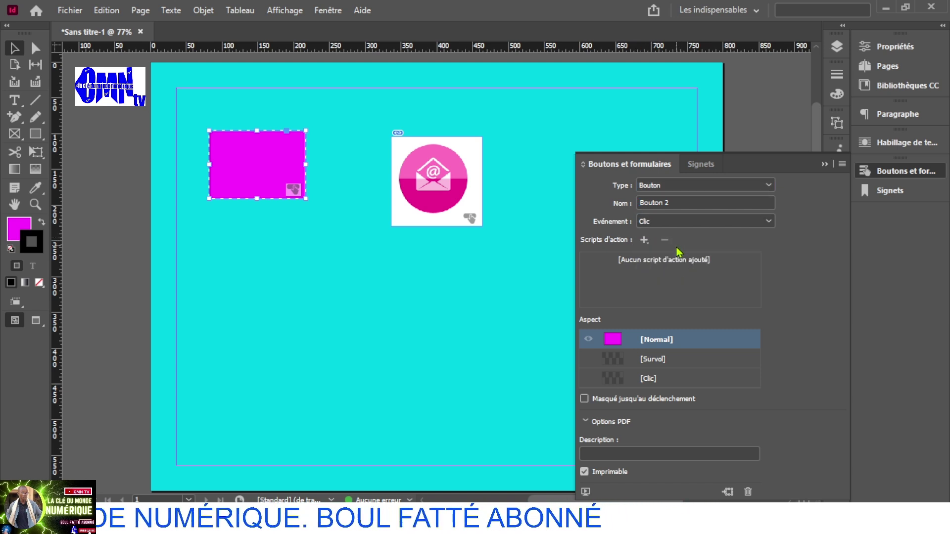
click(641, 241)
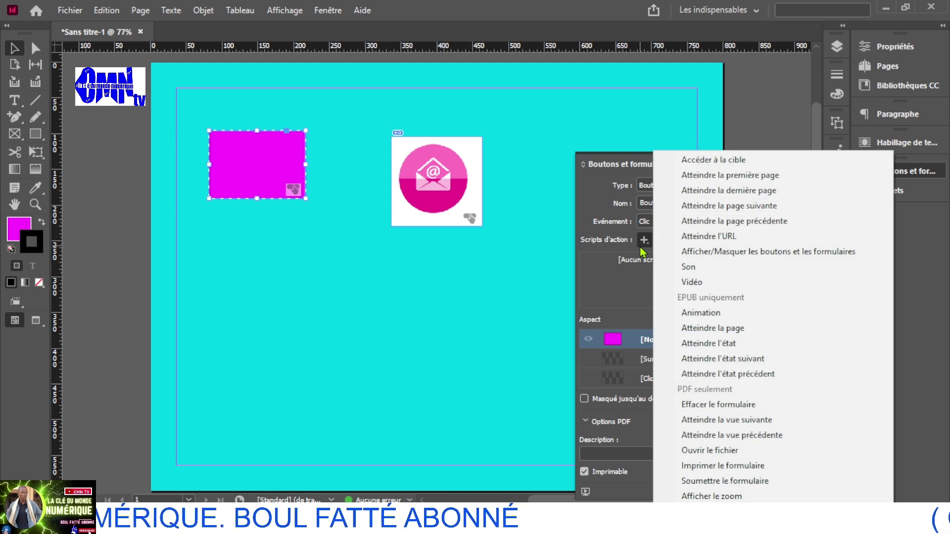
click(740, 238)
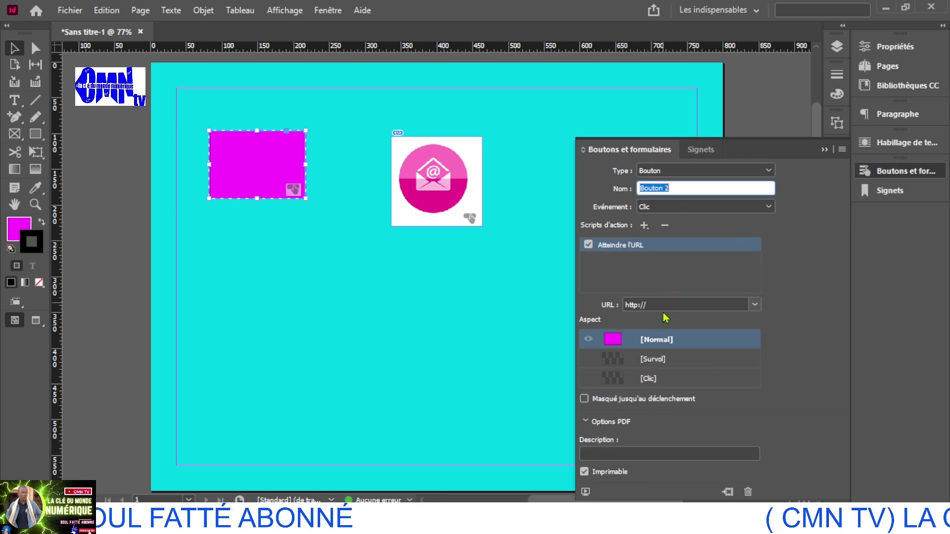
Switch to Chrome, search for "google" and copy the link address of the google.sn result.
click(656, 304)
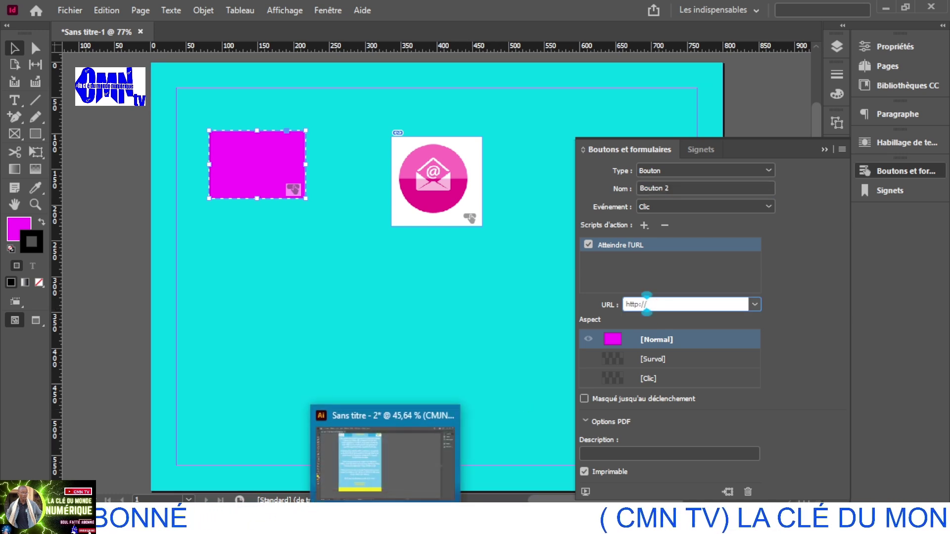
mouse_move(318, 525)
click(328, 468)
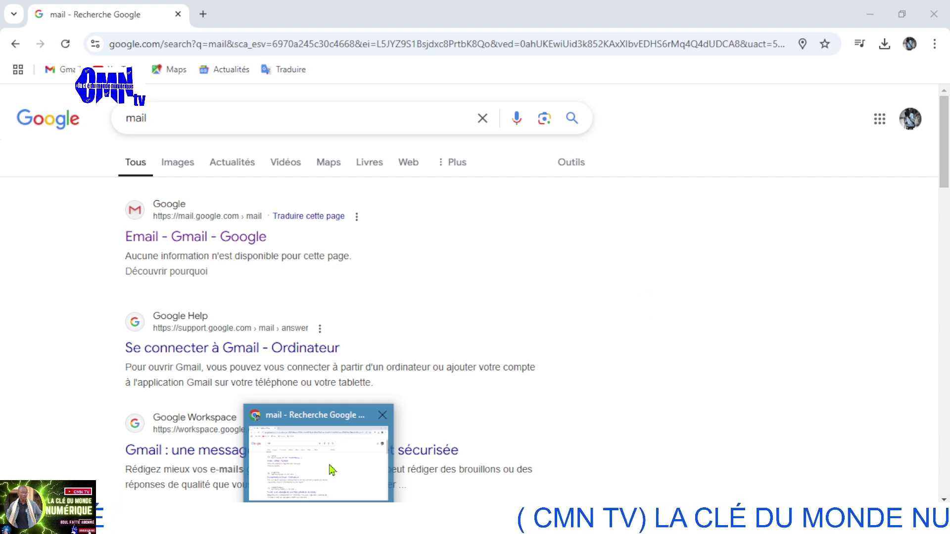
click(154, 117)
key(BackSpace)
key(BackSpace)
key(BackSpace)
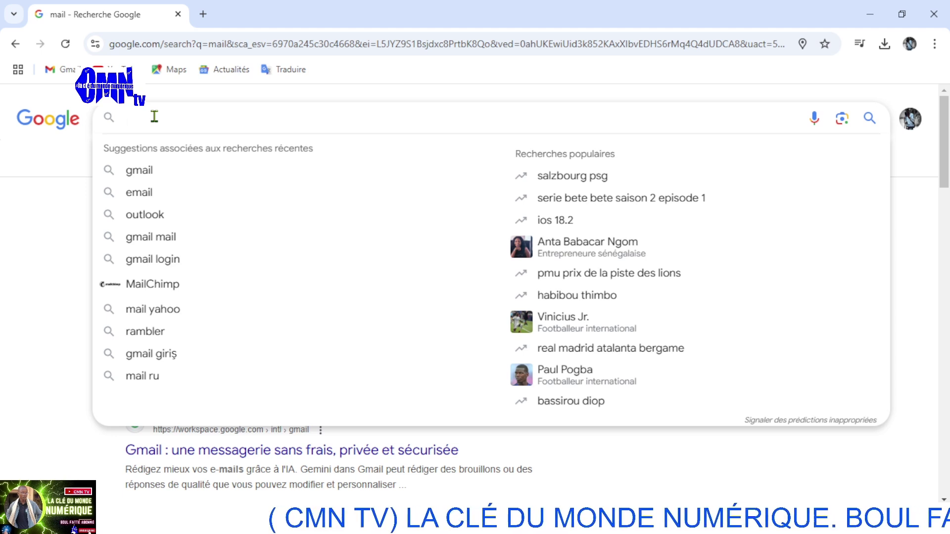
text(go)
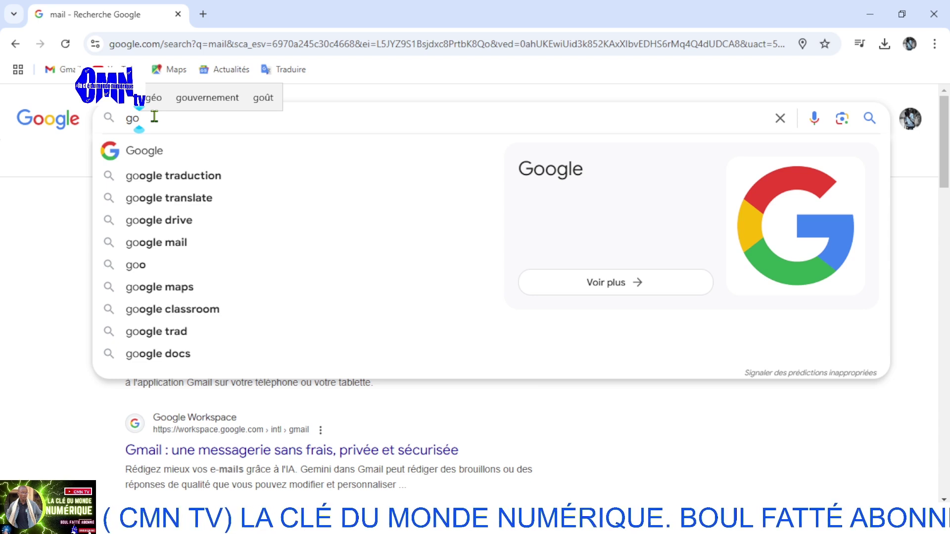
click(159, 154)
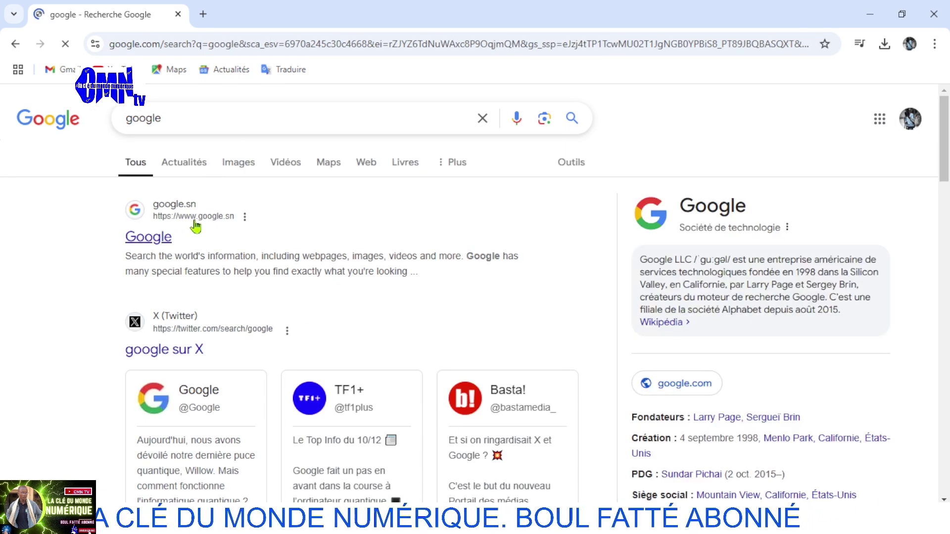
right_click(194, 221)
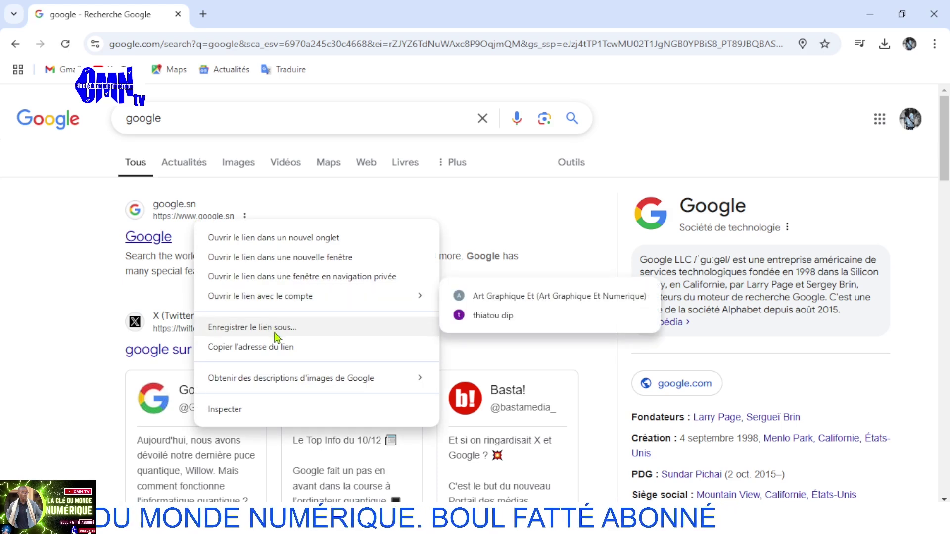
click(285, 357)
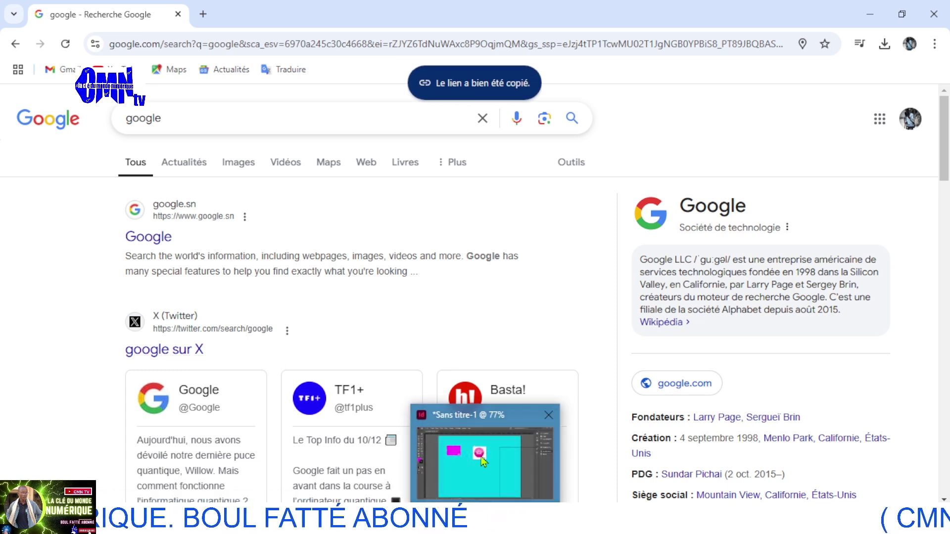
click(482, 460)
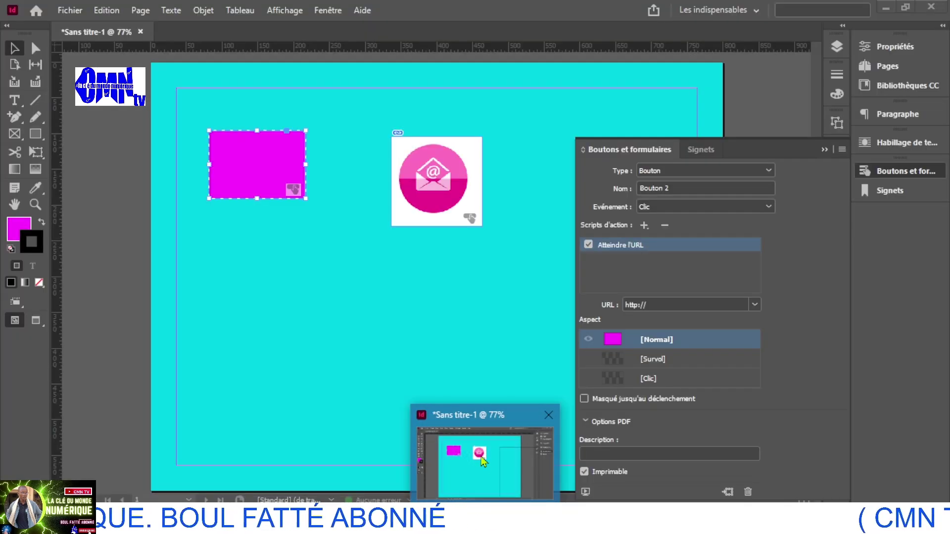
click(648, 304)
key(BackSpace)
key(BackSpace)
key(BackSpace)
key(BackSpace)
key(BackSpace)
key(BackSpace)
key(BackSpace)
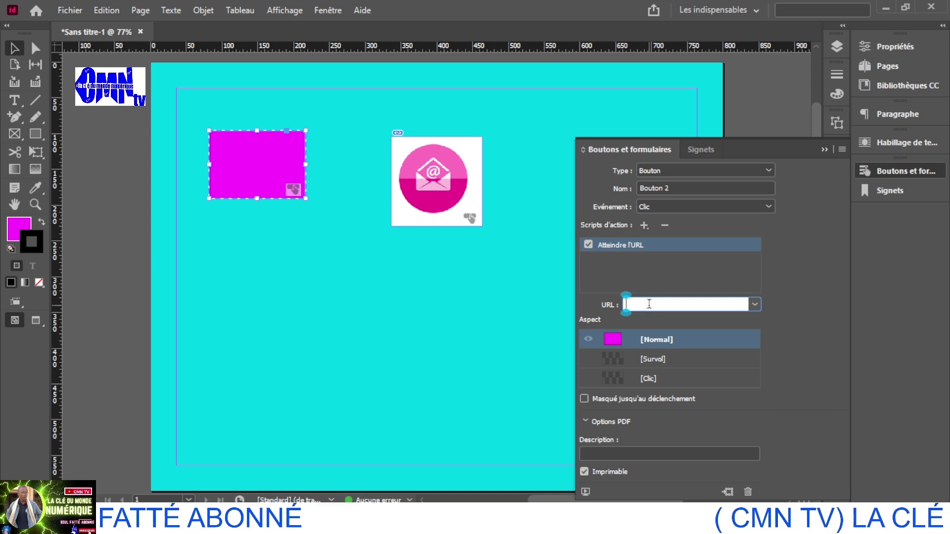
text(https://www.google.sn/)
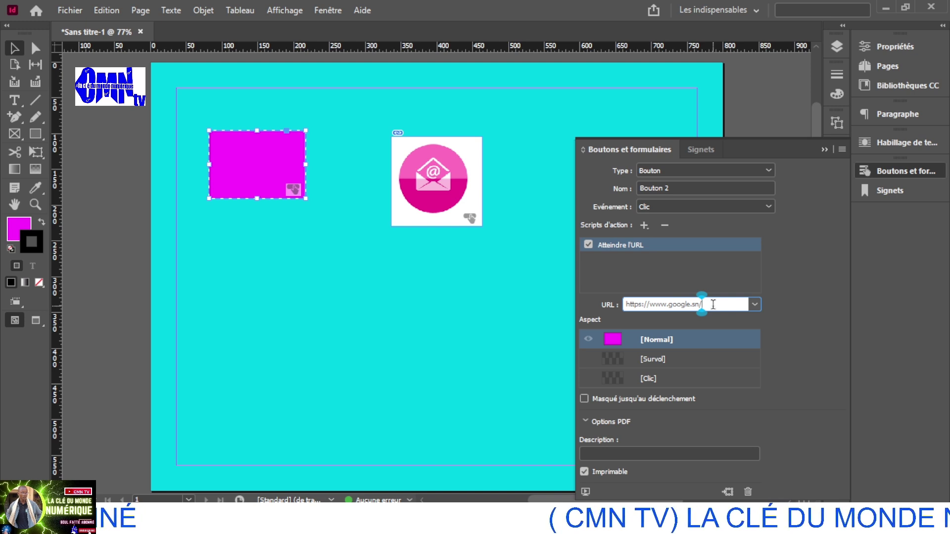
key(BackSpace)
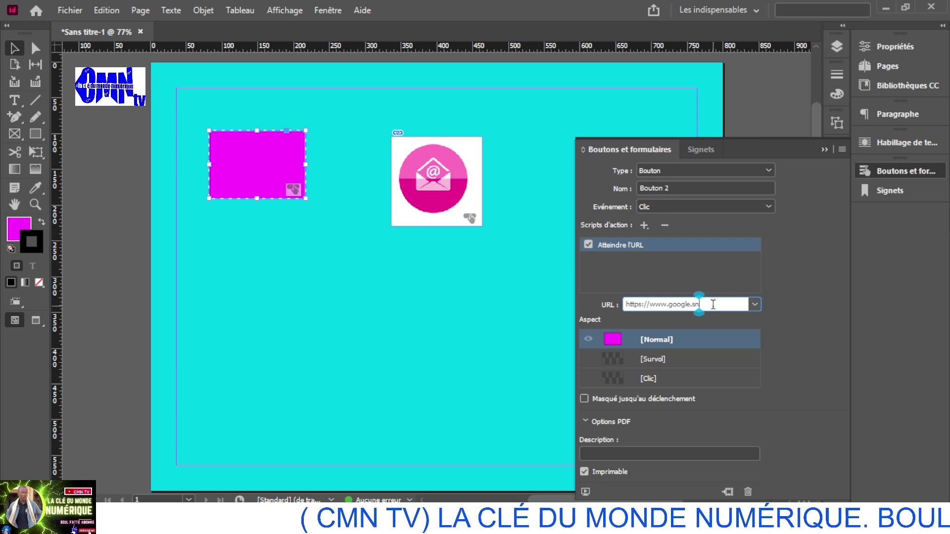
text(/)
key(Return)
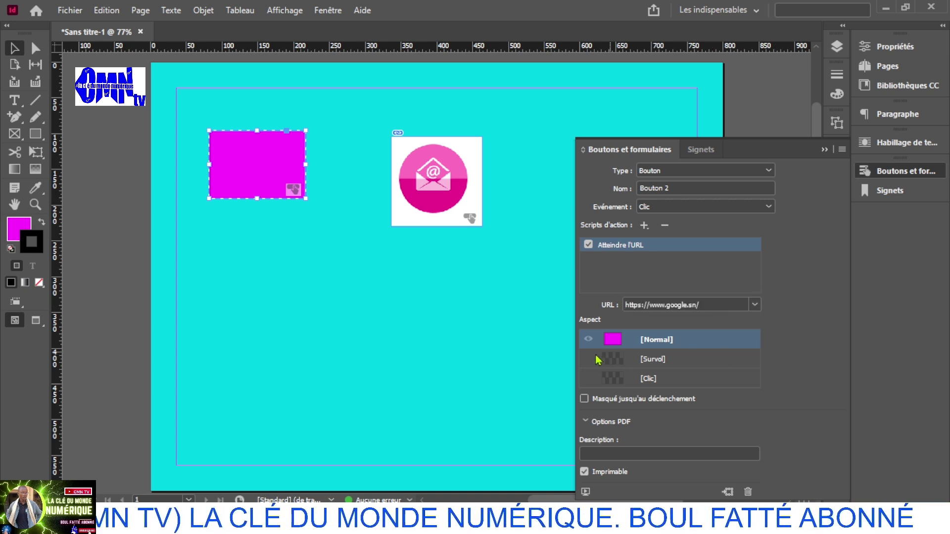
Activate the magenta button's Survol appearance and give it rounded corners with a 34 px radius.
click(613, 364)
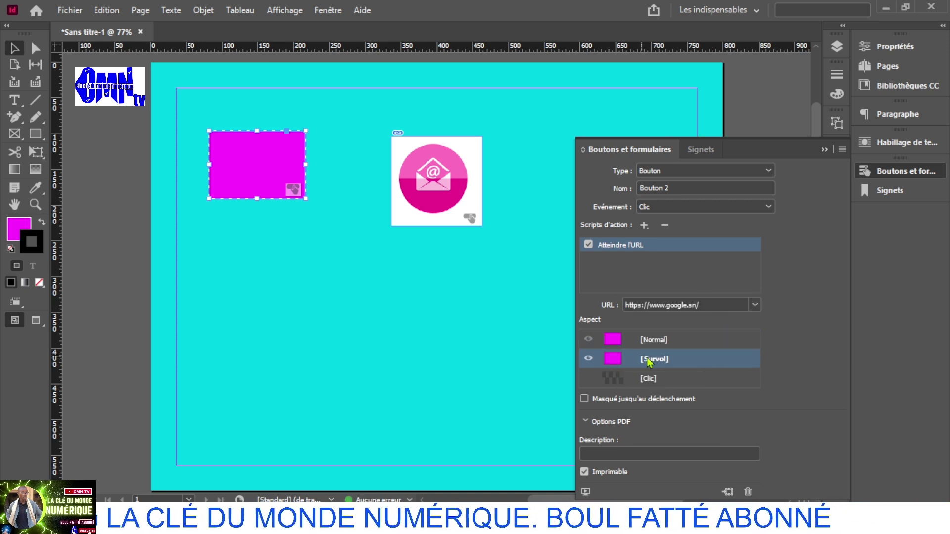
drag(786, 149, 569, 176)
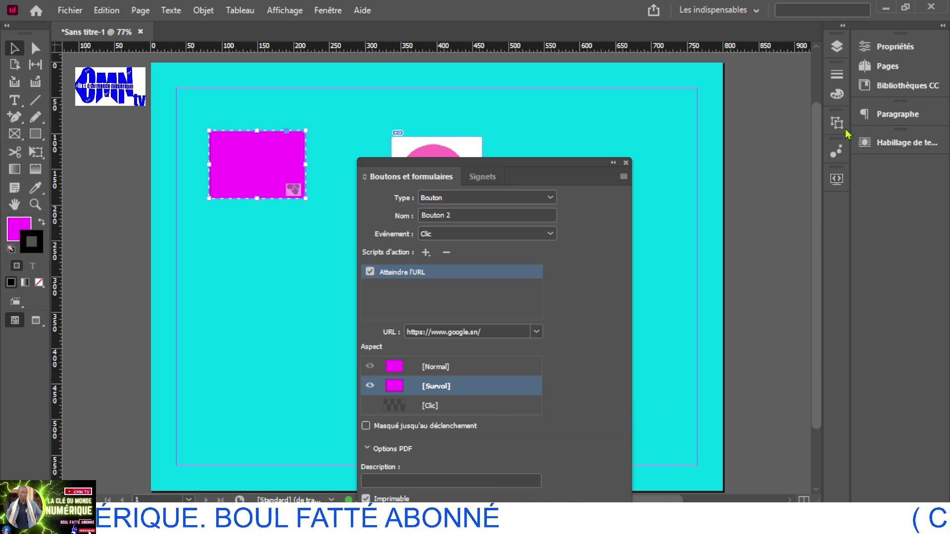
click(897, 54)
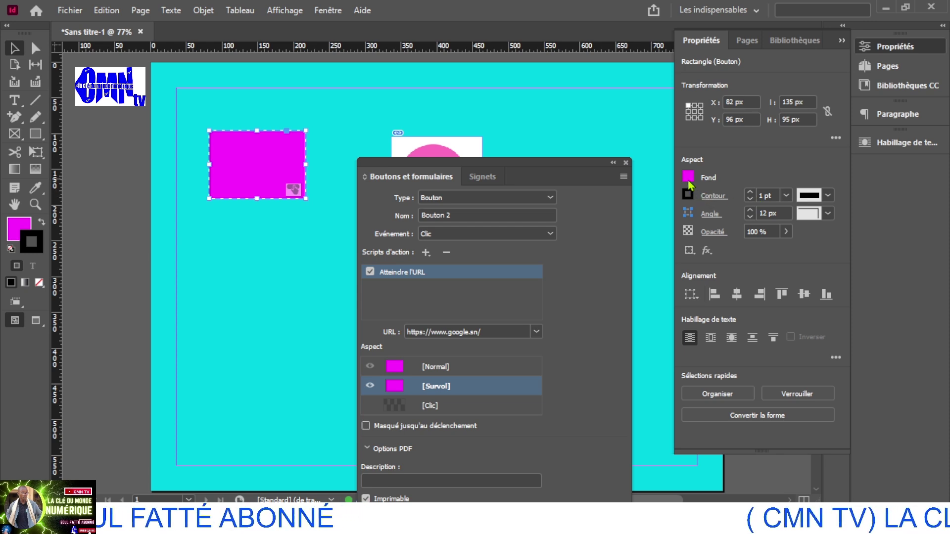
click(688, 178)
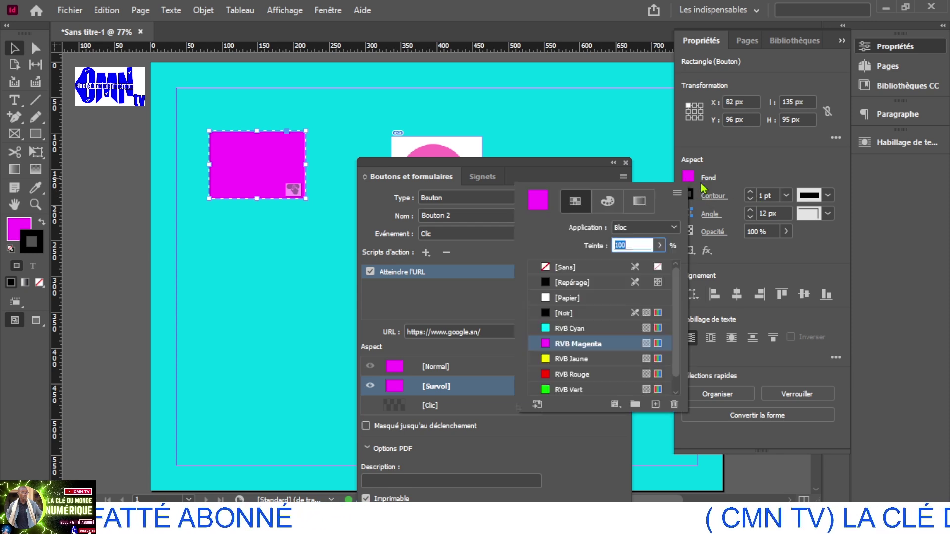
click(830, 198)
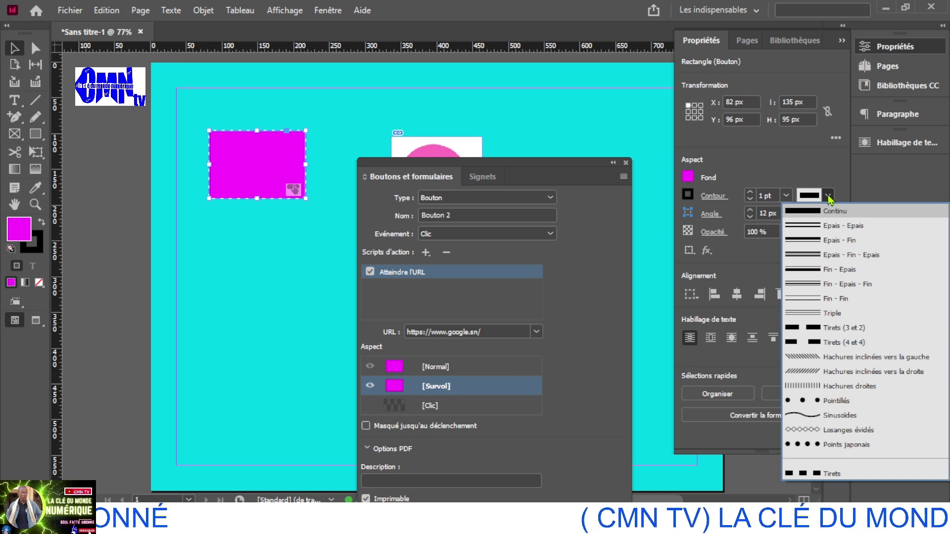
click(834, 199)
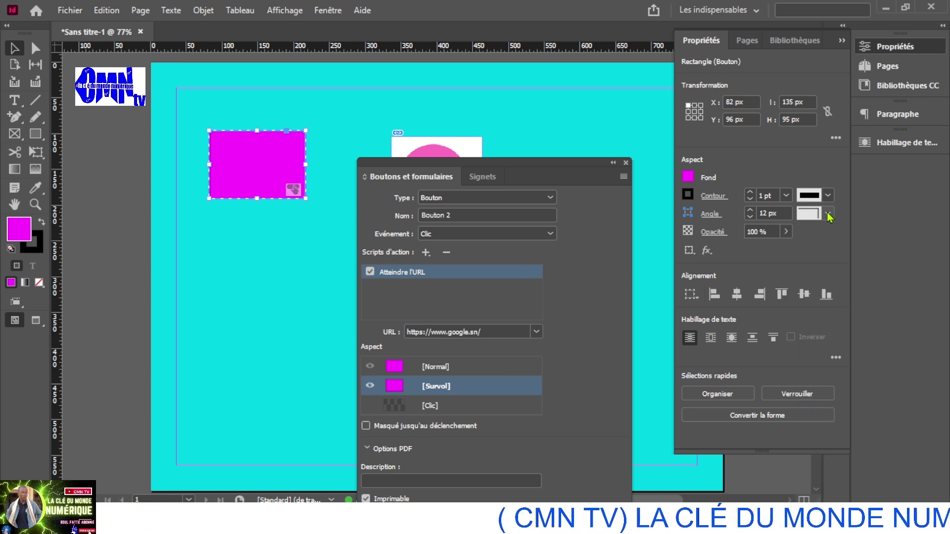
click(827, 213)
click(829, 303)
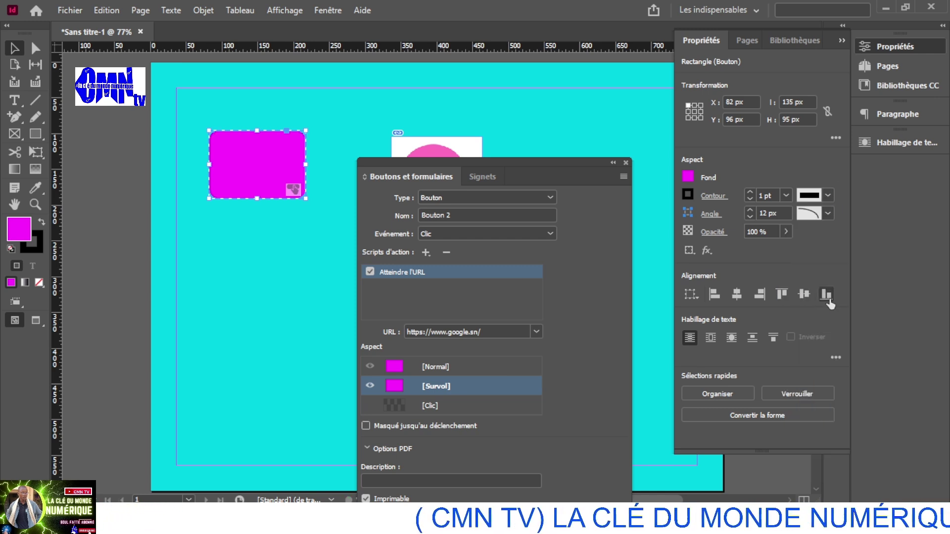
click(749, 211)
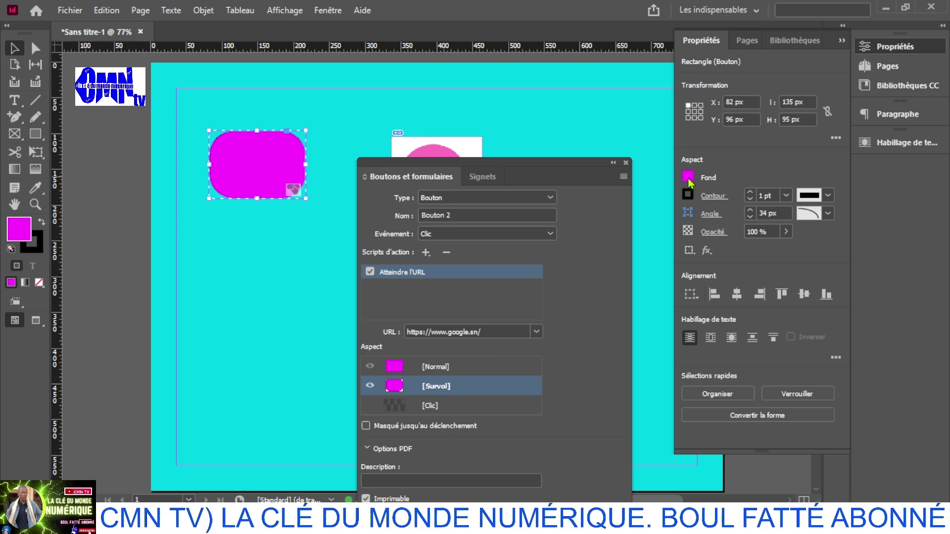
Fill the button's Survol appearance with RVB Cyan.
click(688, 179)
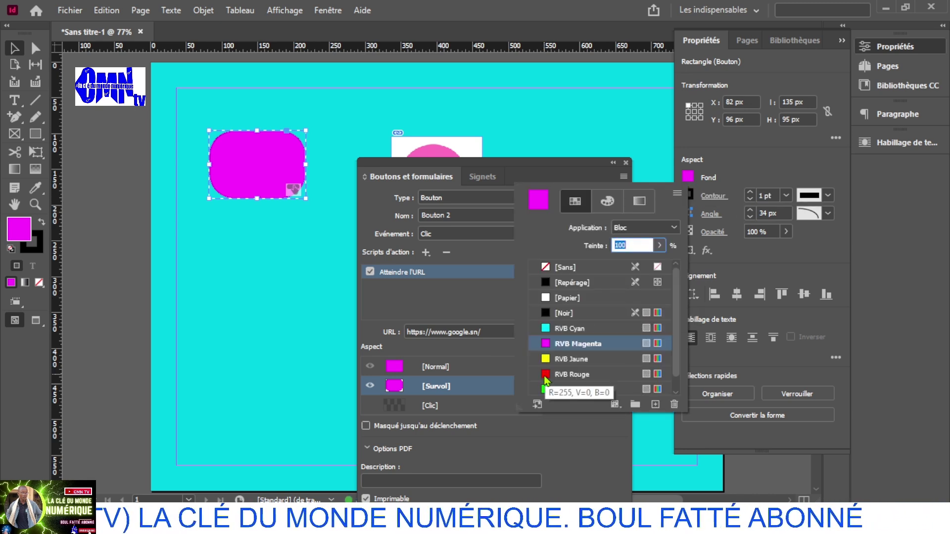
click(544, 329)
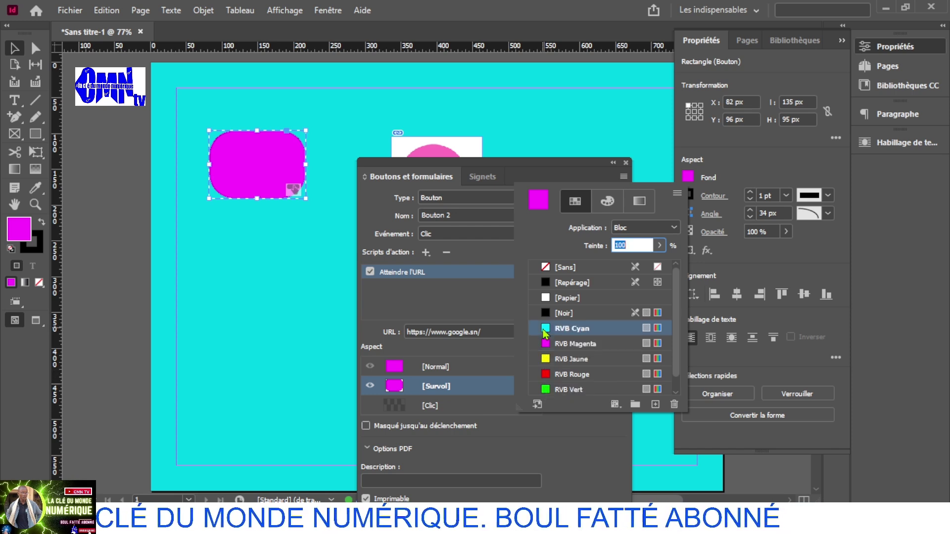
click(745, 174)
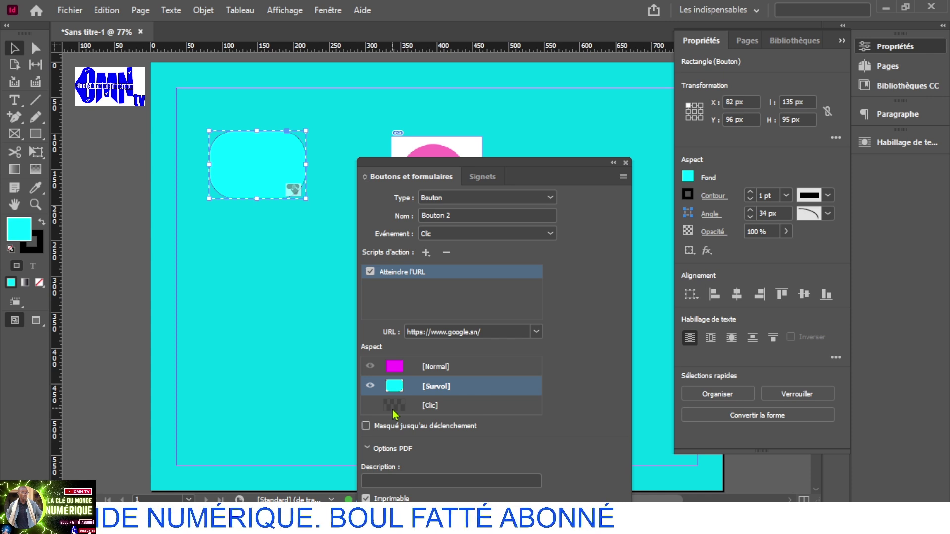
Activate the button's Clic appearance, fill it with RVB Vert, and switch the button back to Normal.
click(394, 406)
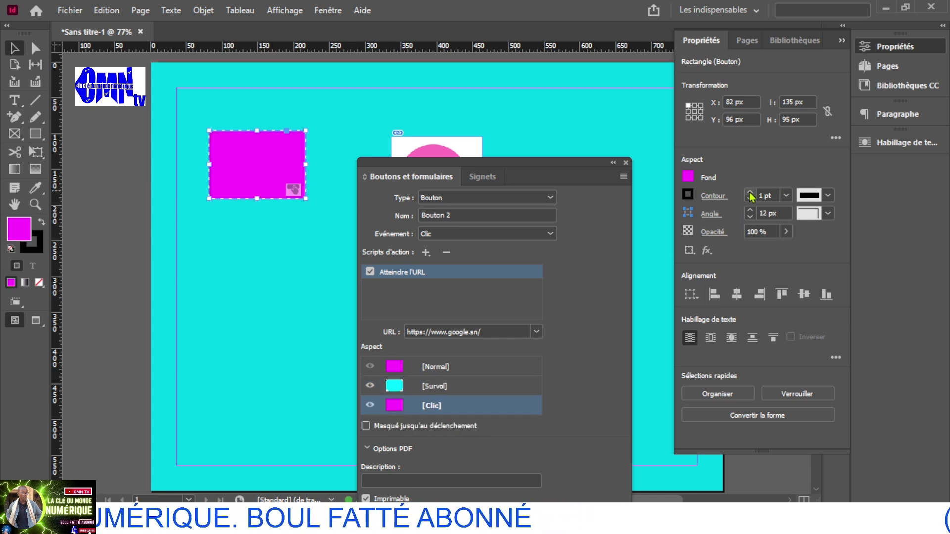
click(687, 179)
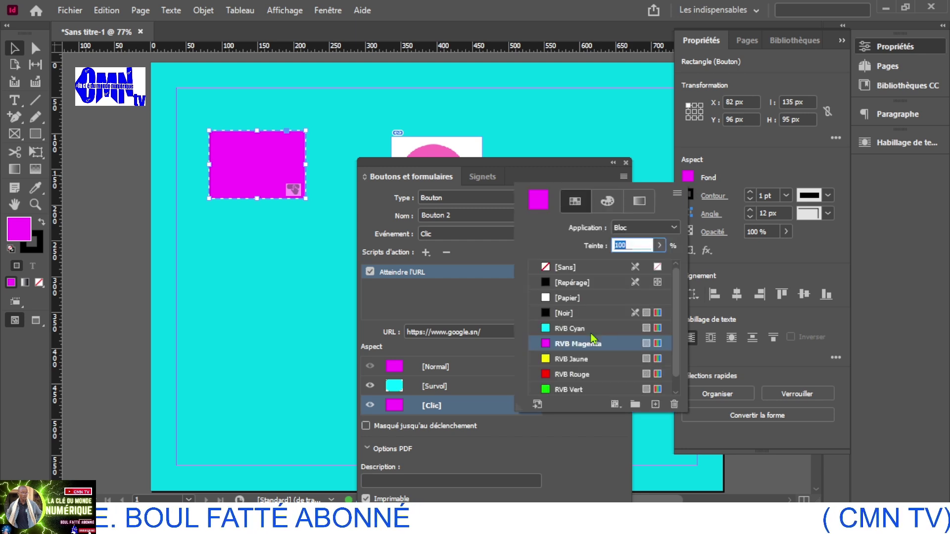
click(557, 390)
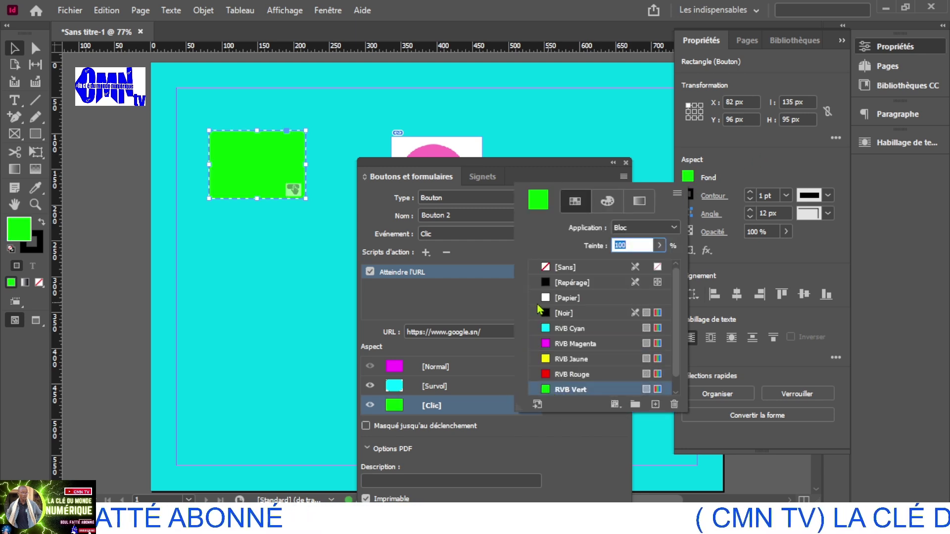
click(440, 367)
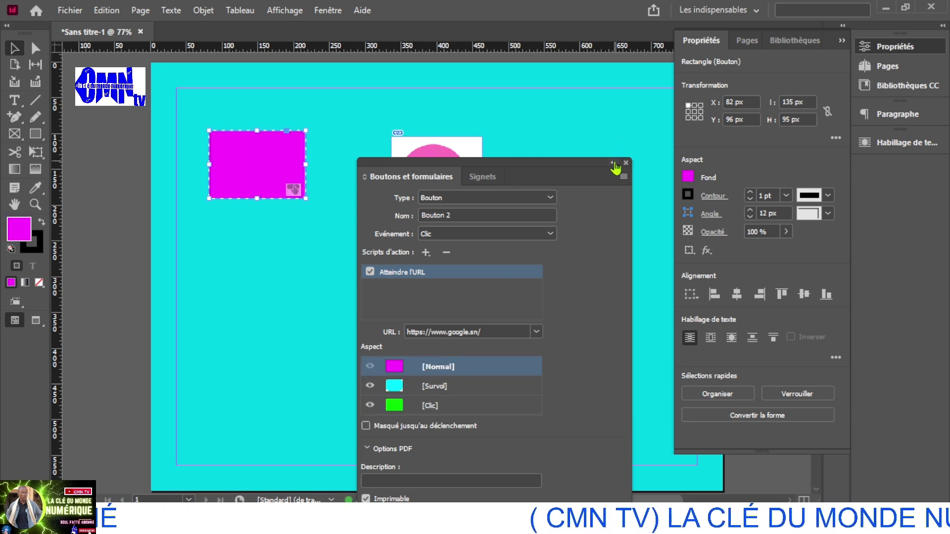
Put away the floating Boutons et formulaires and Propriétés panels and move the mail button slightly up and to the left.
drag(615, 168, 910, 188)
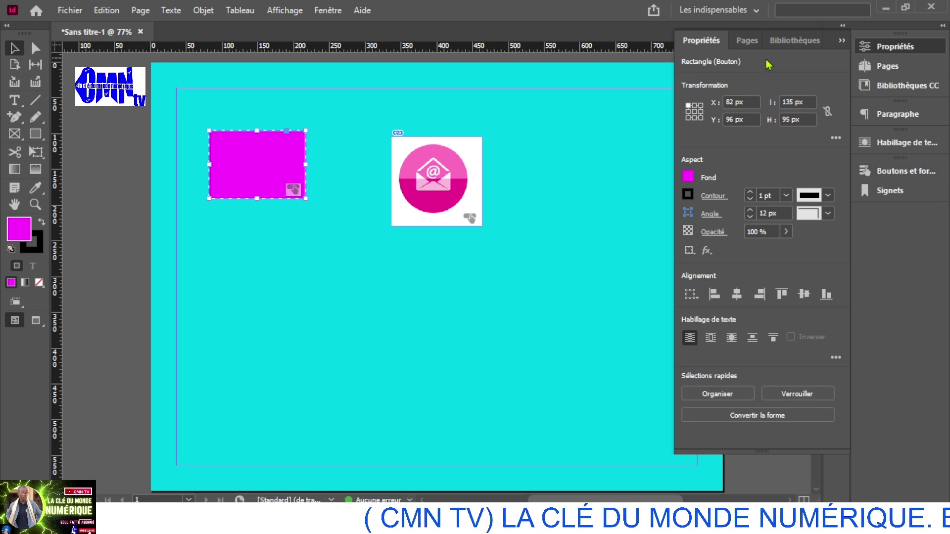
click(846, 37)
click(469, 176)
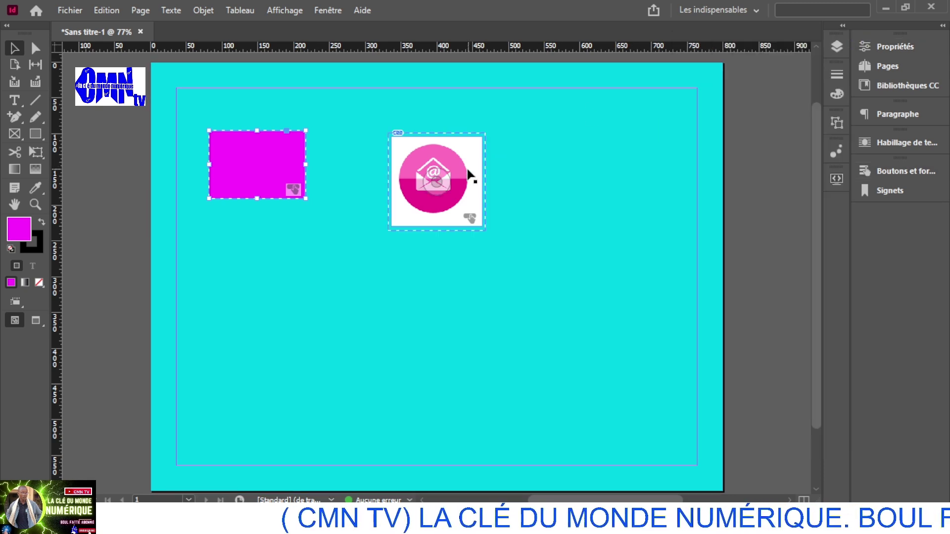
drag(467, 176, 454, 160)
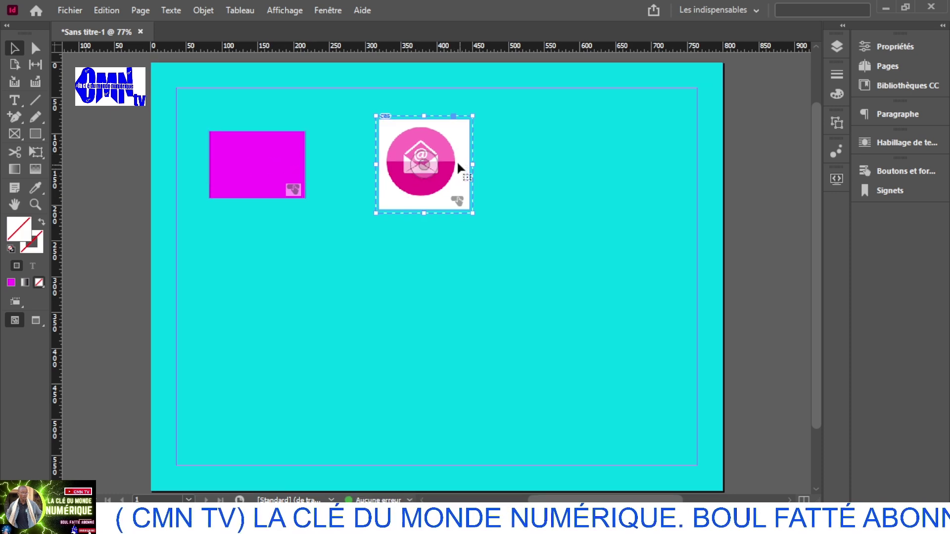
Add a text frame reading GOOGLE above the magenta rectangle and set the text size to 26 pt.
click(14, 100)
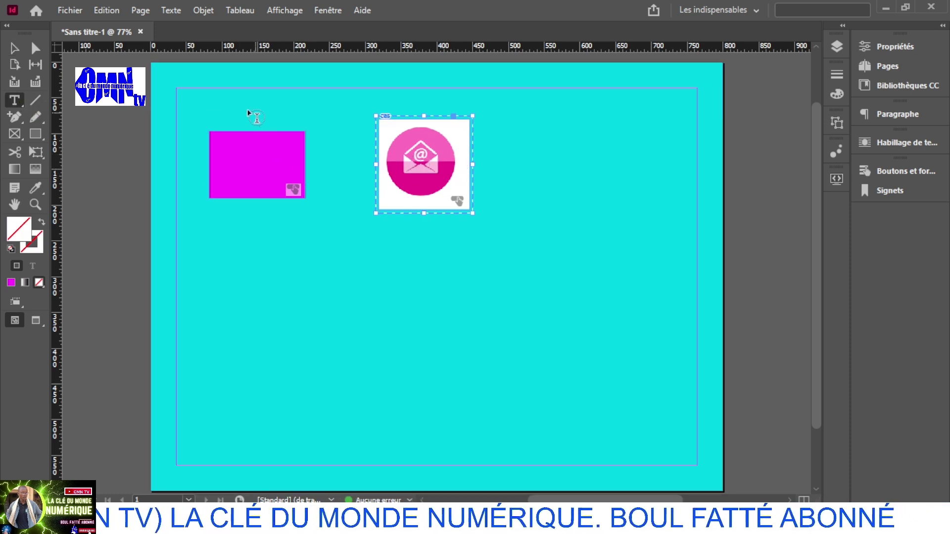
drag(195, 98, 316, 131)
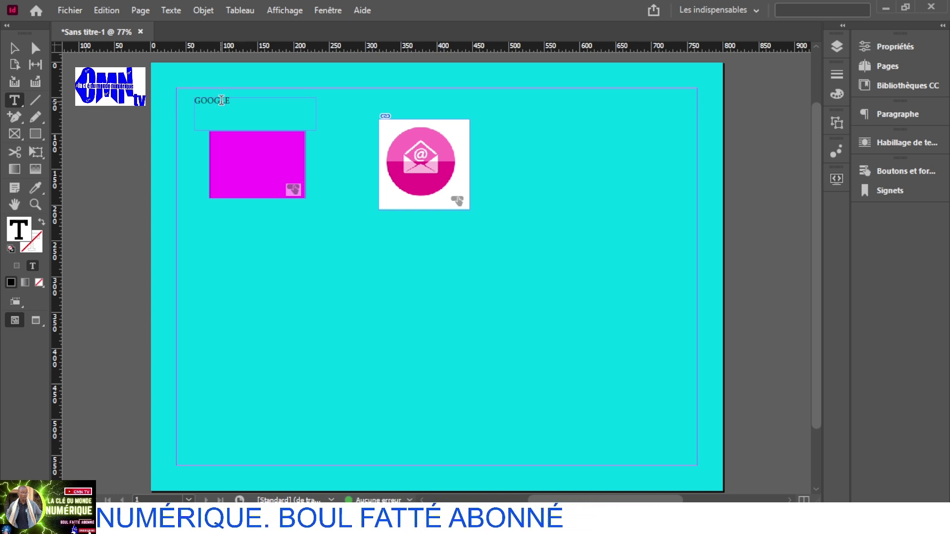
drag(231, 101, 166, 103)
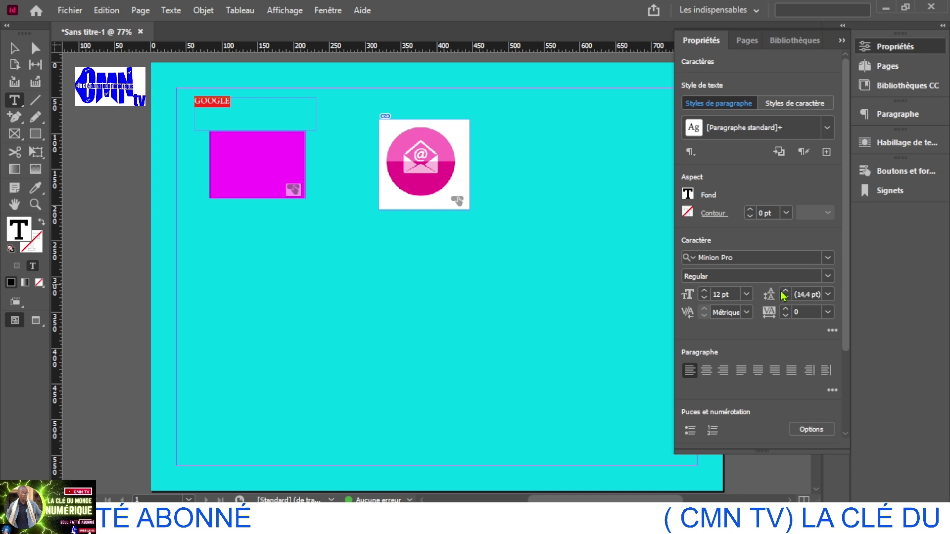
click(704, 292)
click(704, 291)
click(703, 292)
click(704, 291)
click(704, 291)
click(704, 291)
click(703, 292)
click(703, 291)
click(704, 291)
click(704, 291)
click(704, 291)
click(704, 292)
click(704, 291)
click(704, 291)
Shrink the GOOGLE text frame to about 119 x 19 px and place it just above the magenta rectangle at about X 91, Y 63 px.
click(14, 48)
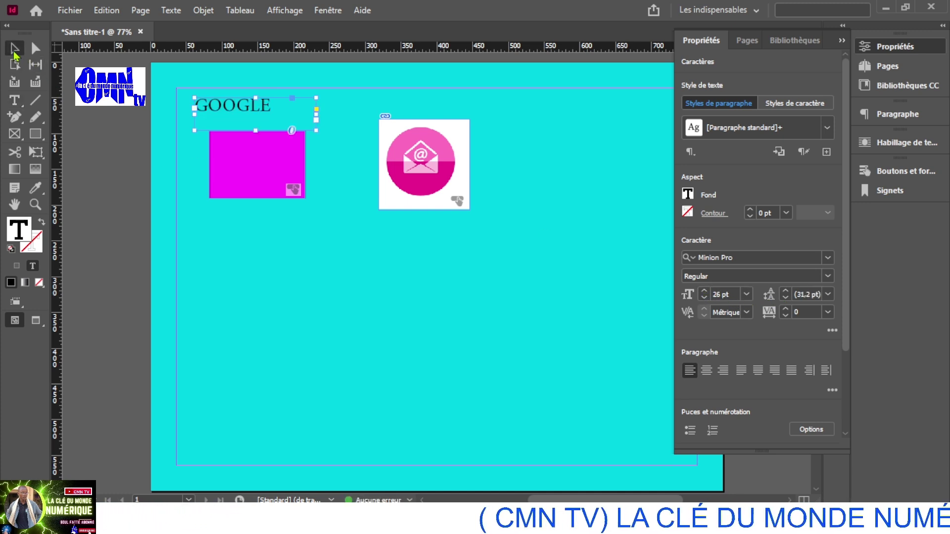
drag(314, 119, 279, 114)
drag(222, 98, 276, 123)
drag(336, 122, 300, 121)
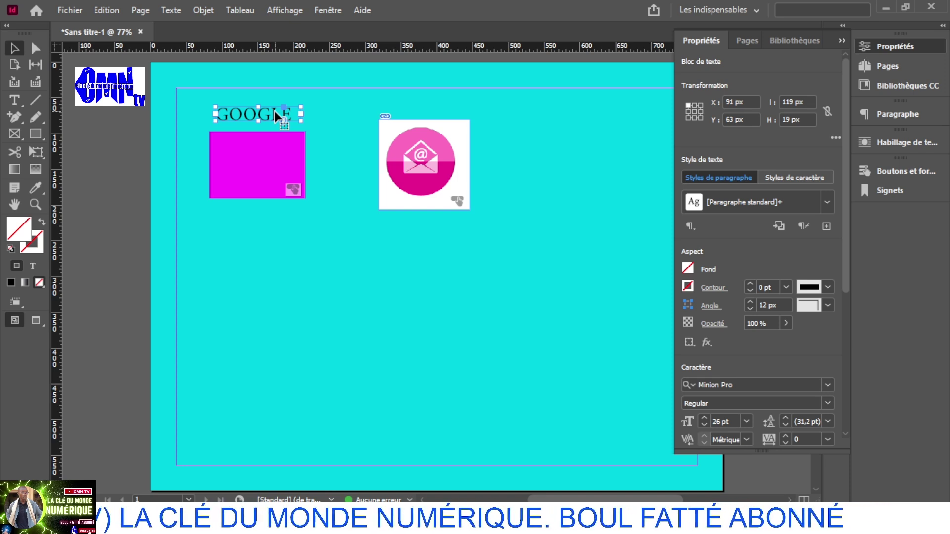
Paste a copy of the GOOGLE text frame, place it just above the mail button, and replace its text with MAIL.
key(ctrl+v)
drag(431, 278, 415, 106)
double_click(434, 105)
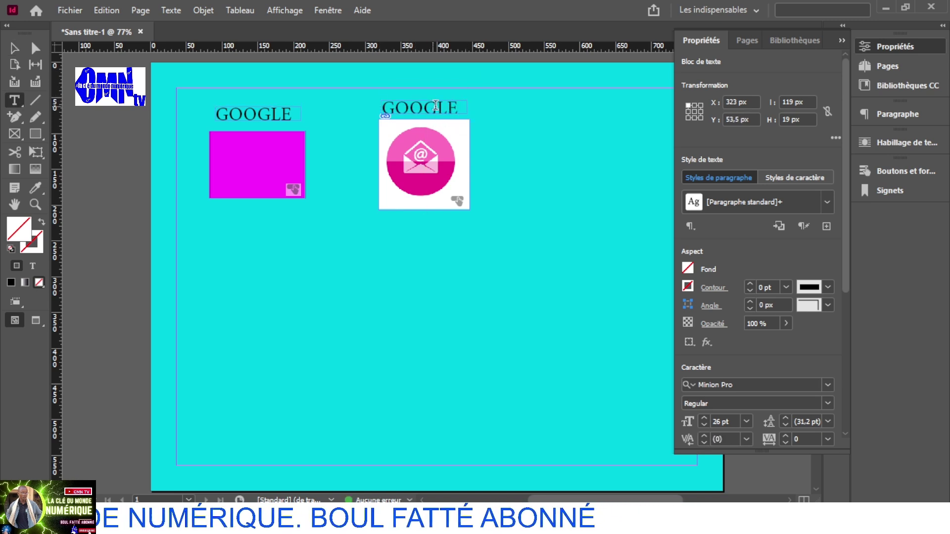
click(436, 106)
double_click(445, 107)
key(BackSpace)
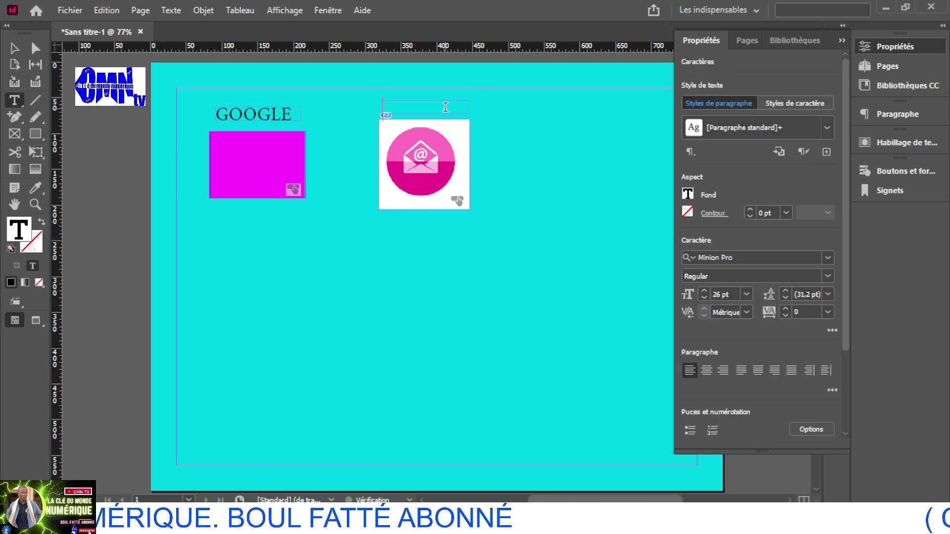
text(MAIL)
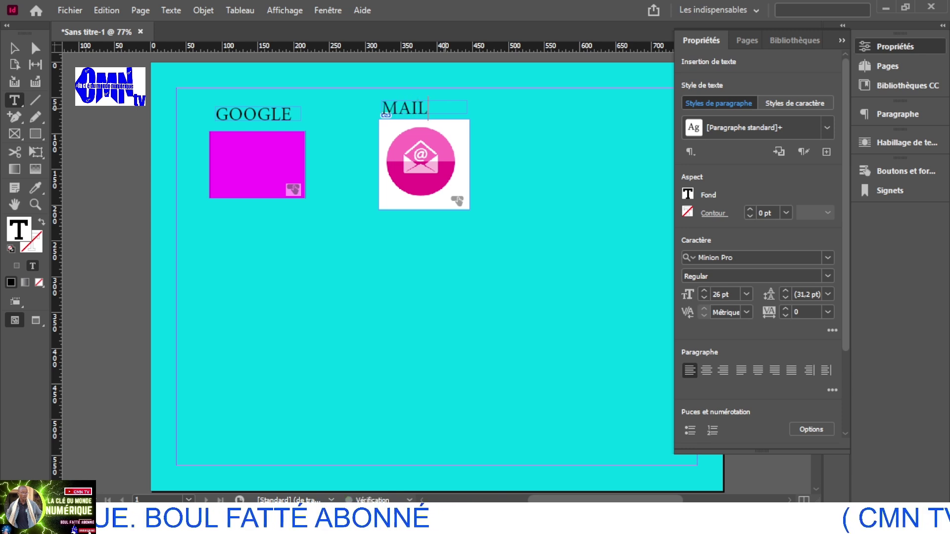
Shift the MAIL text frame to about X 342 px above the mail button and narrow it to about 70.5 px.
click(14, 48)
drag(409, 103, 423, 103)
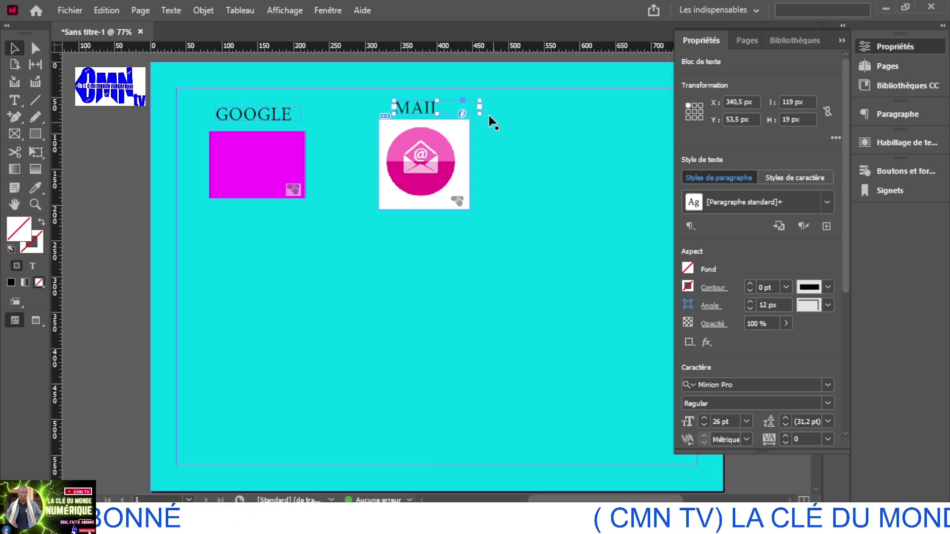
drag(480, 107, 418, 109)
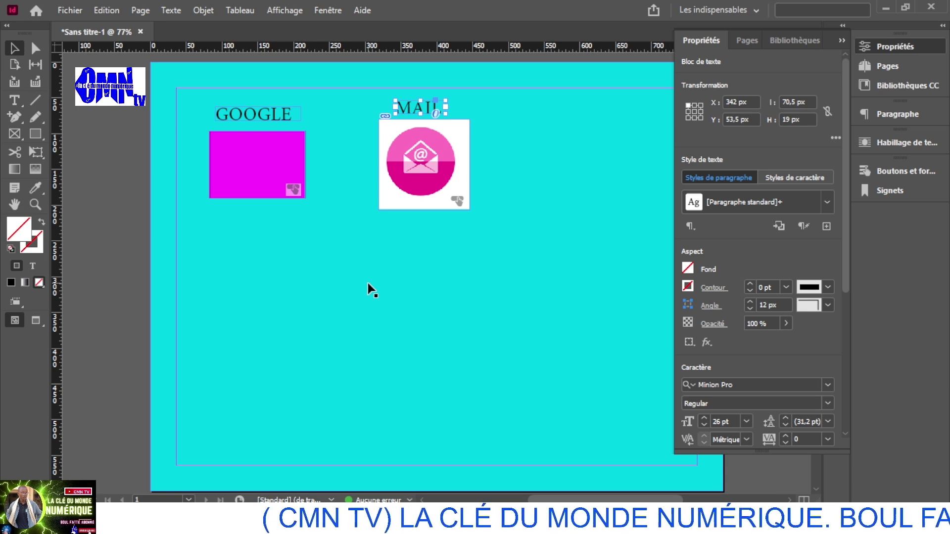
Put away the floating Propriétés panel and draw an empty text frame to the right of the mail button.
scroll(378, 286, down, 3)
scroll(496, 236, up, 3)
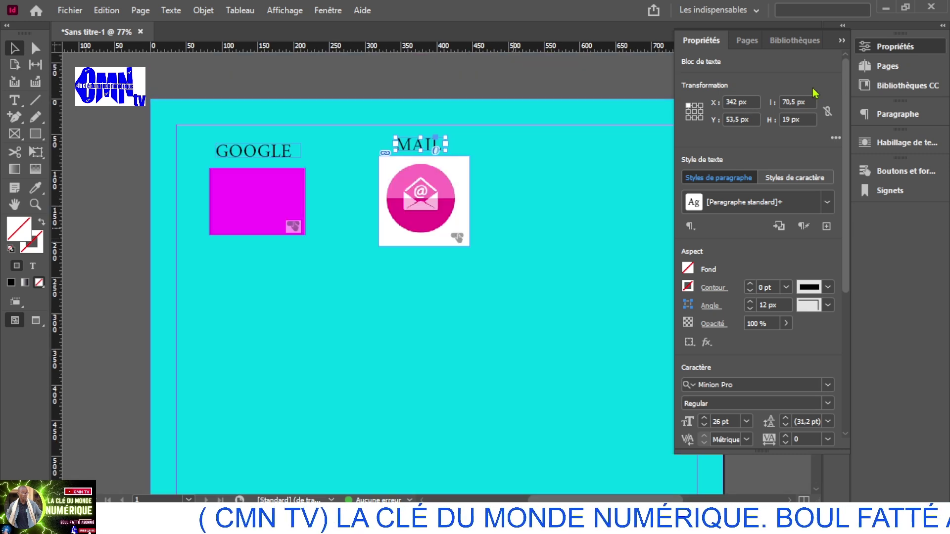
click(843, 40)
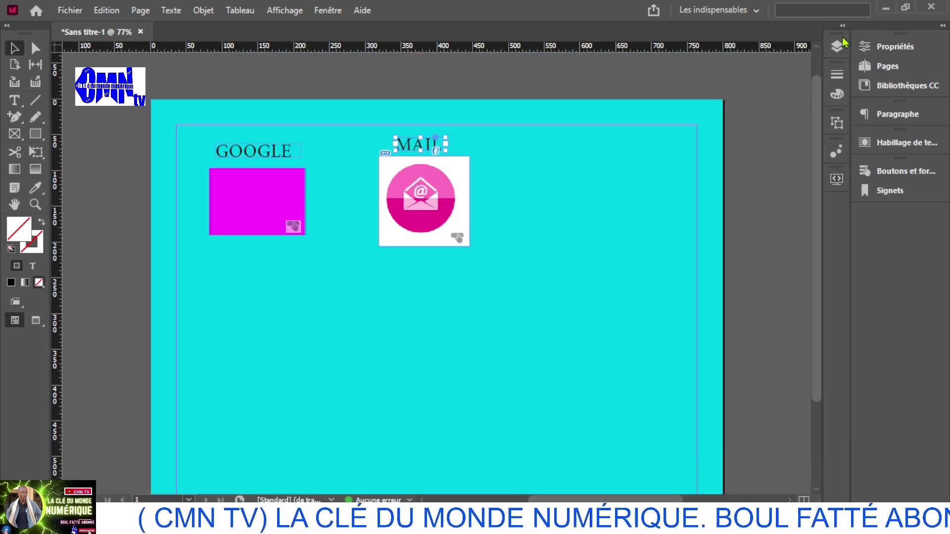
click(565, 257)
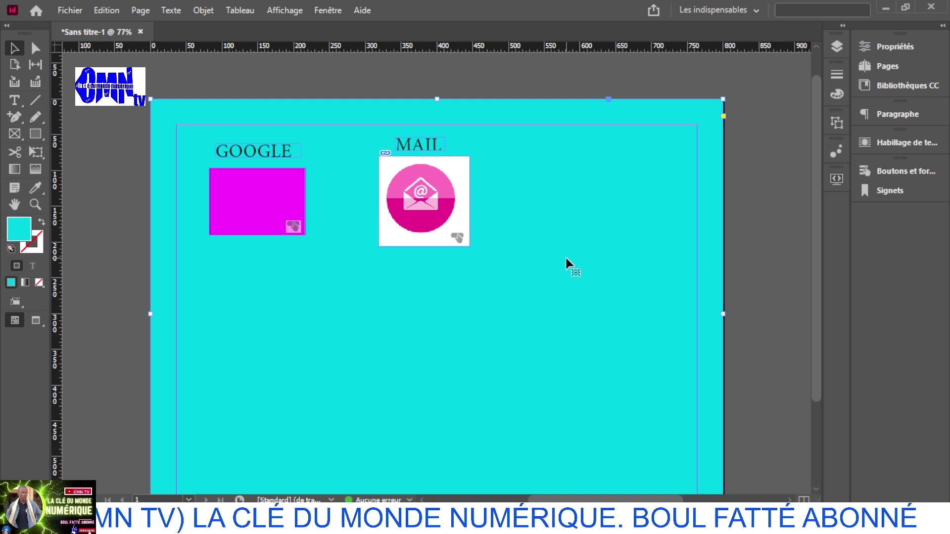
click(106, 225)
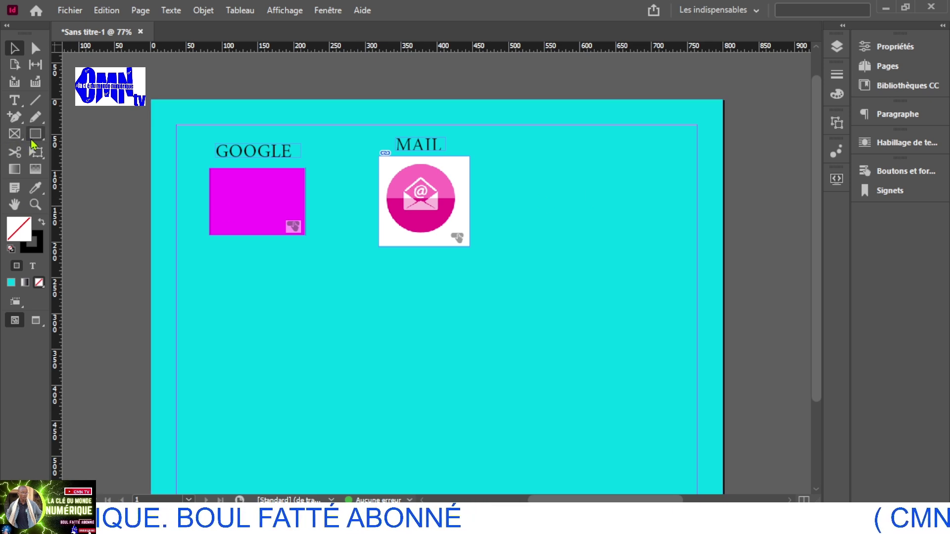
click(13, 104)
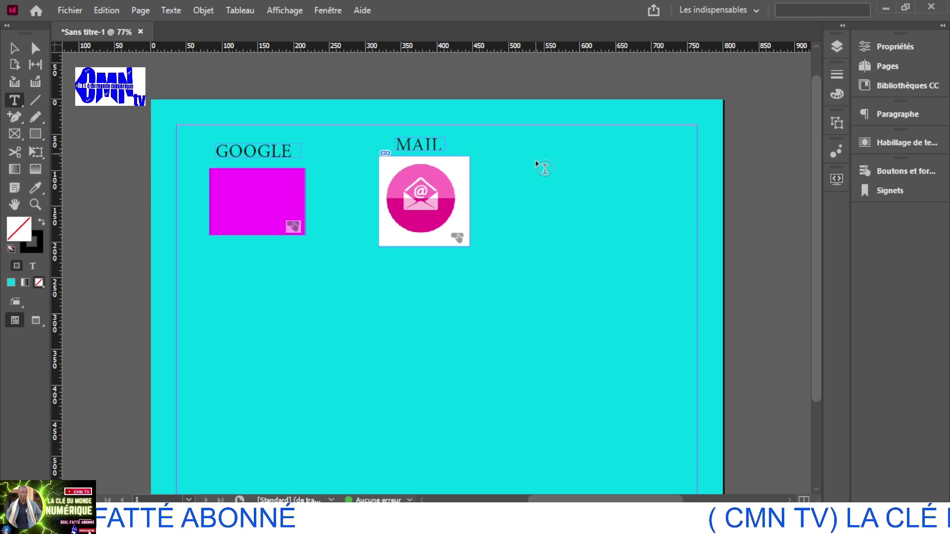
drag(510, 168, 686, 239)
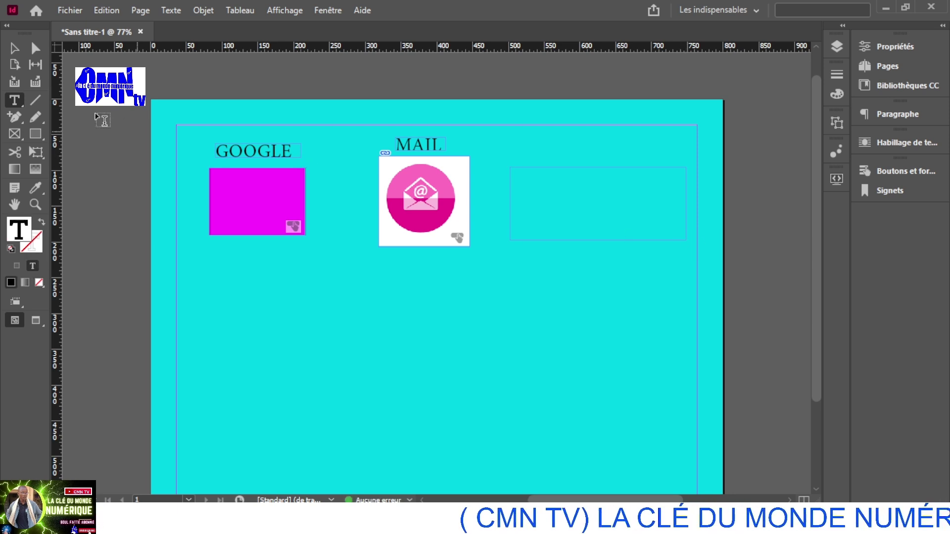
click(14, 49)
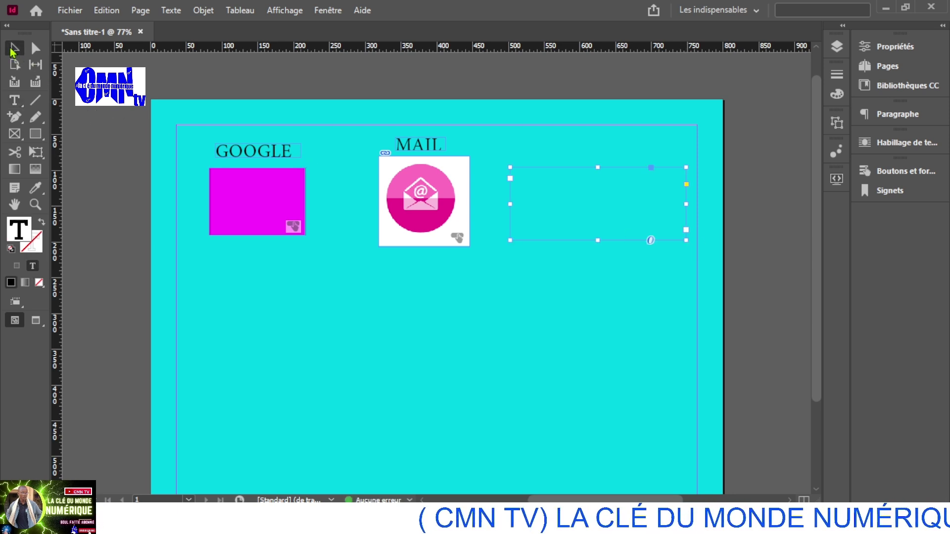
Convert the empty text frame into an interactive drop-down list (liste déroulante).
right_click(555, 198)
mouse_move(637, 345)
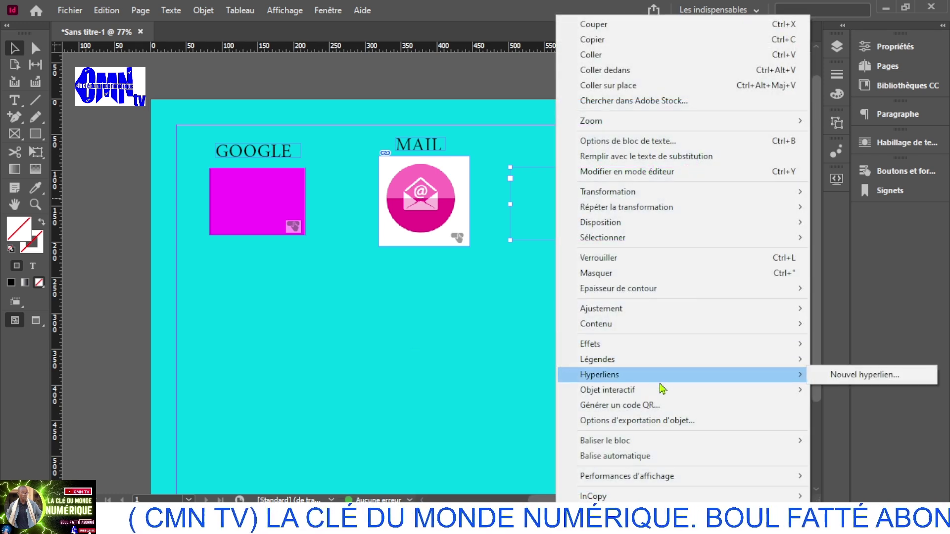
mouse_move(663, 389)
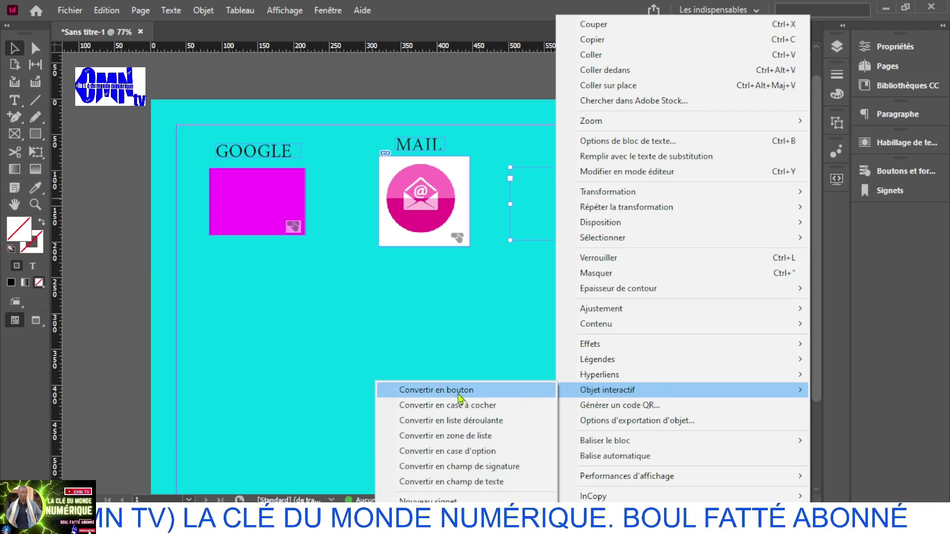
click(439, 421)
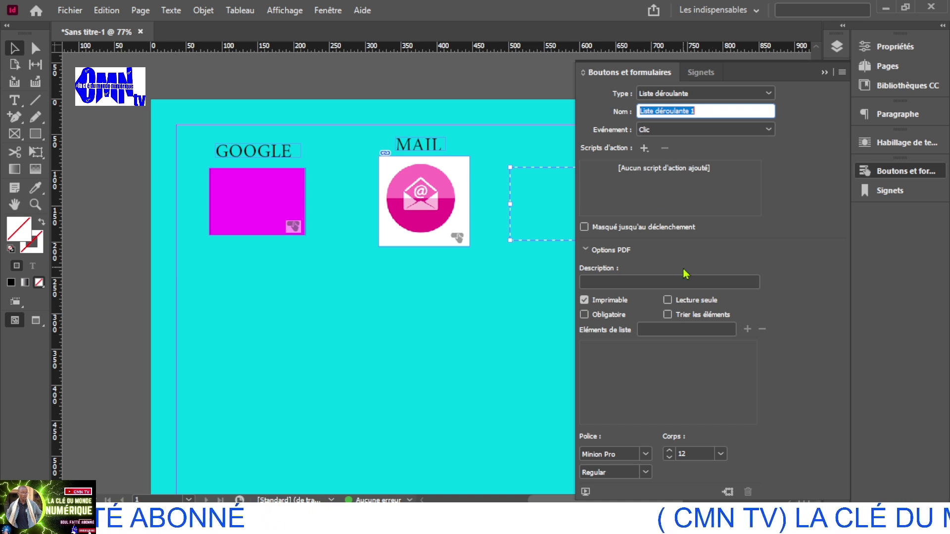
click(641, 281)
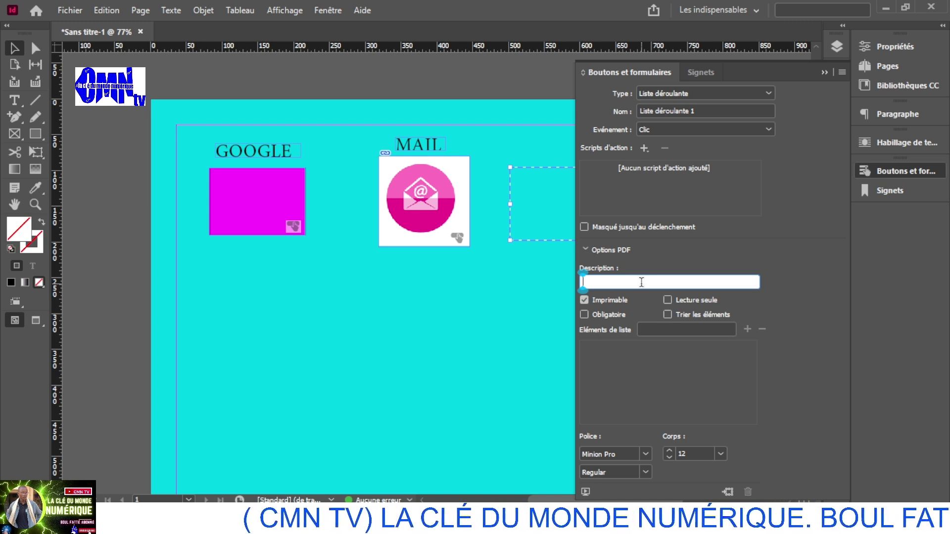
text(do)
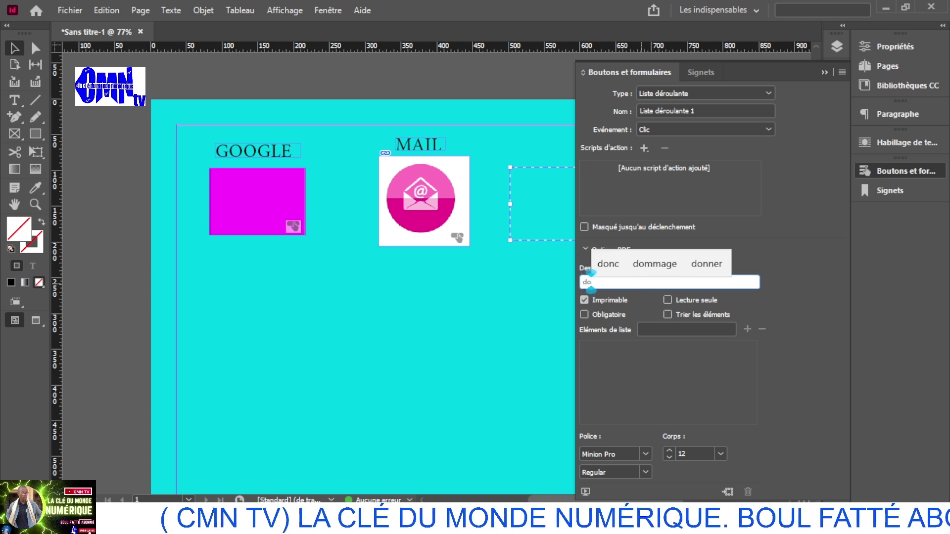
text(mai)
text(ada)
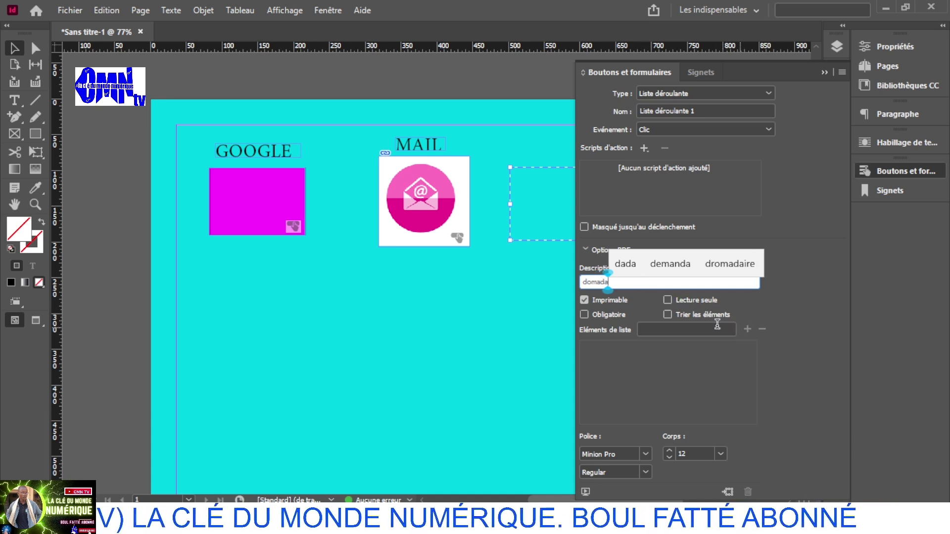
key(BackSpace)
key(BackSpace)
key(BackSpace)
key(BackSpace)
key(BackSpace)
key(BackSpace)
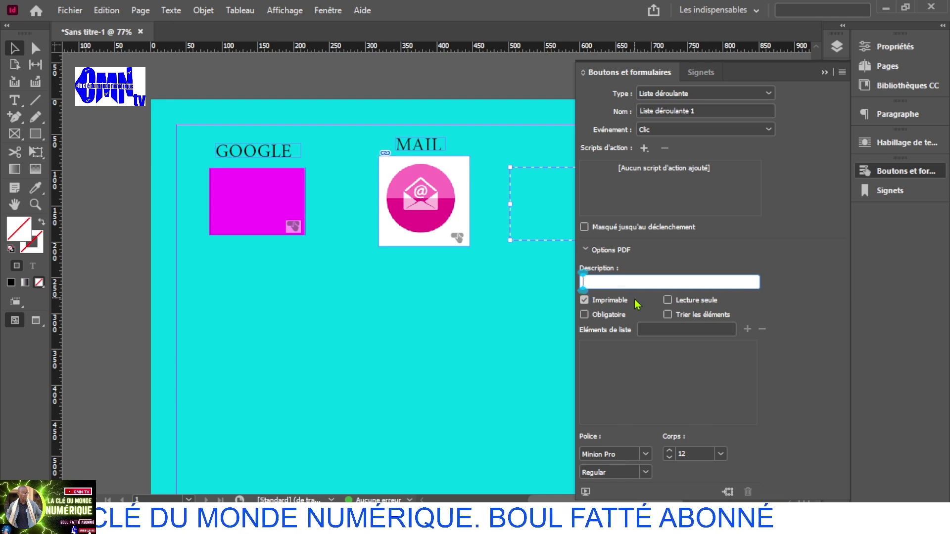
Add domada and maafé as the first two items of the drop-down list.
click(665, 331)
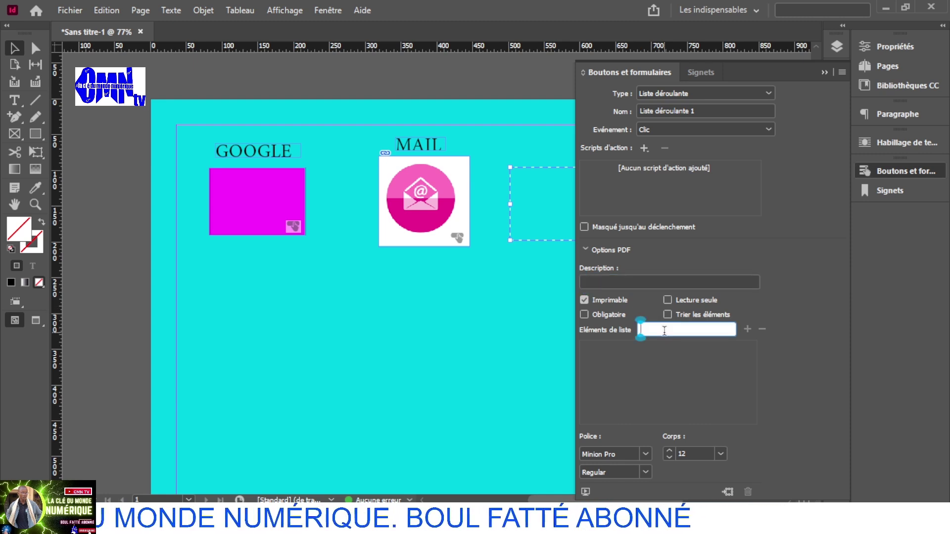
text(d)
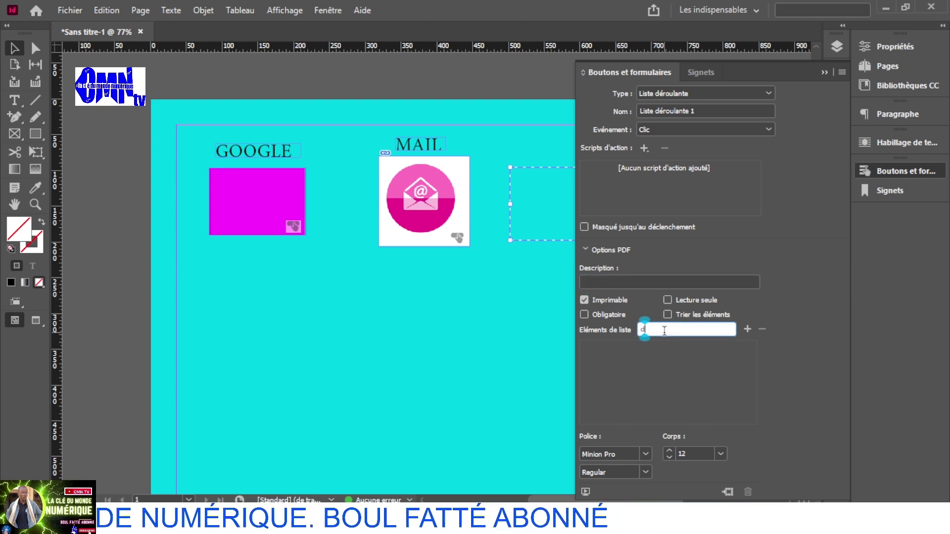
text(omada)
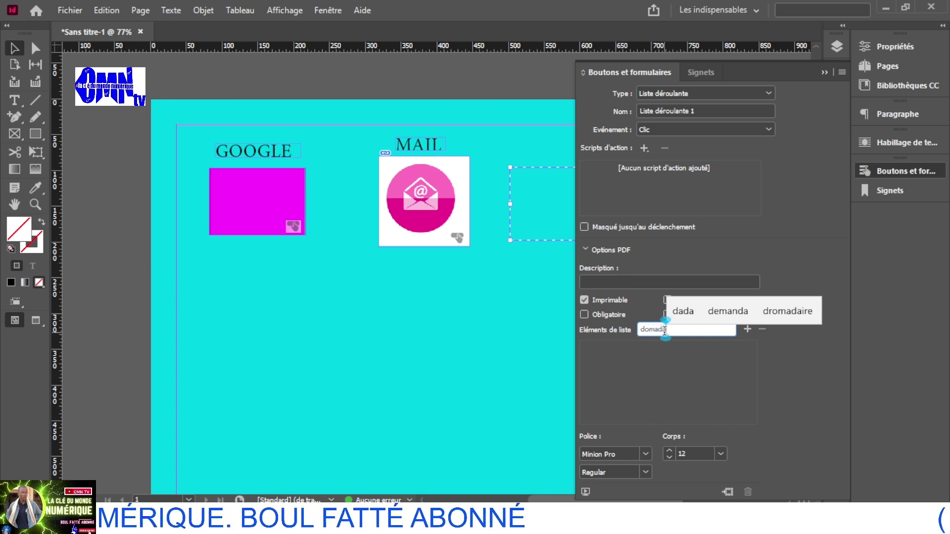
click(747, 331)
click(670, 329)
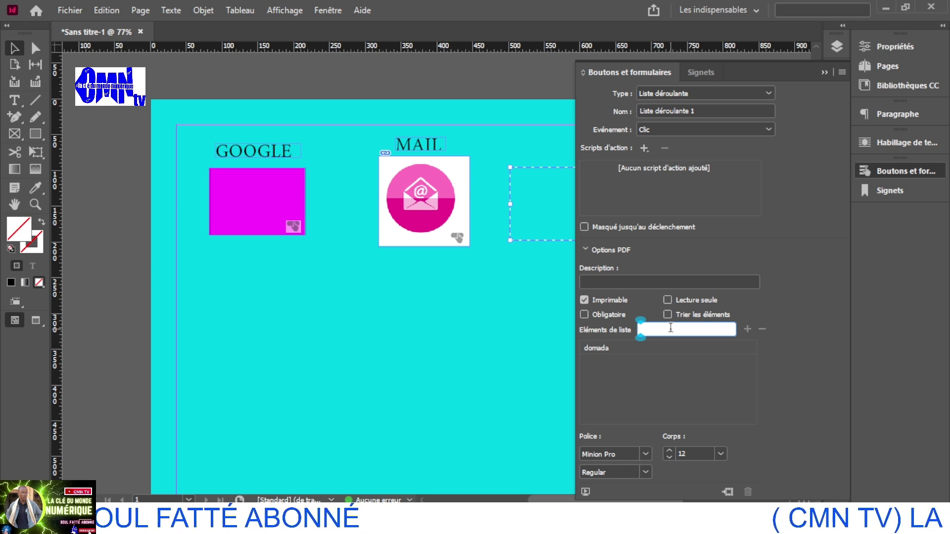
text(maaf)
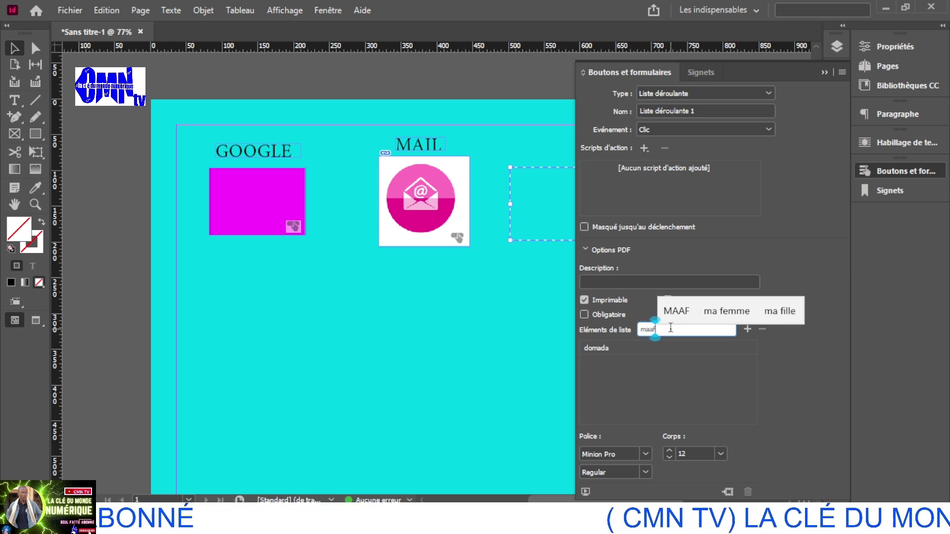
text(é)
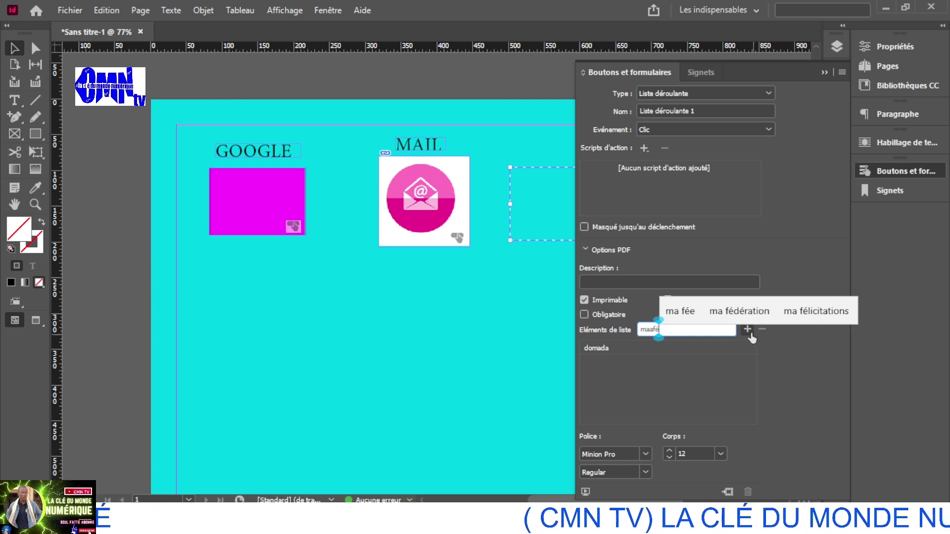
click(748, 331)
Add thiebou dieun and soupou kandia as further items of the drop-down list.
click(674, 324)
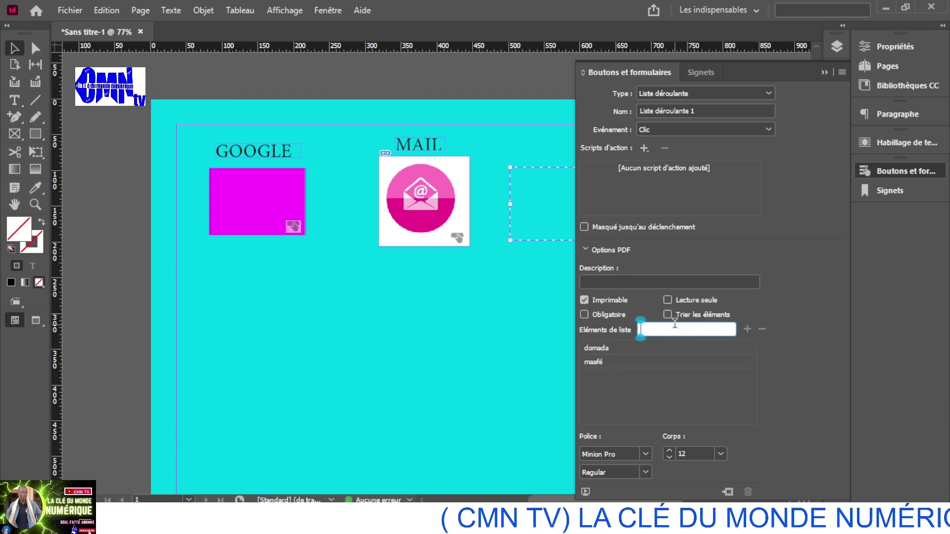
text(thie)
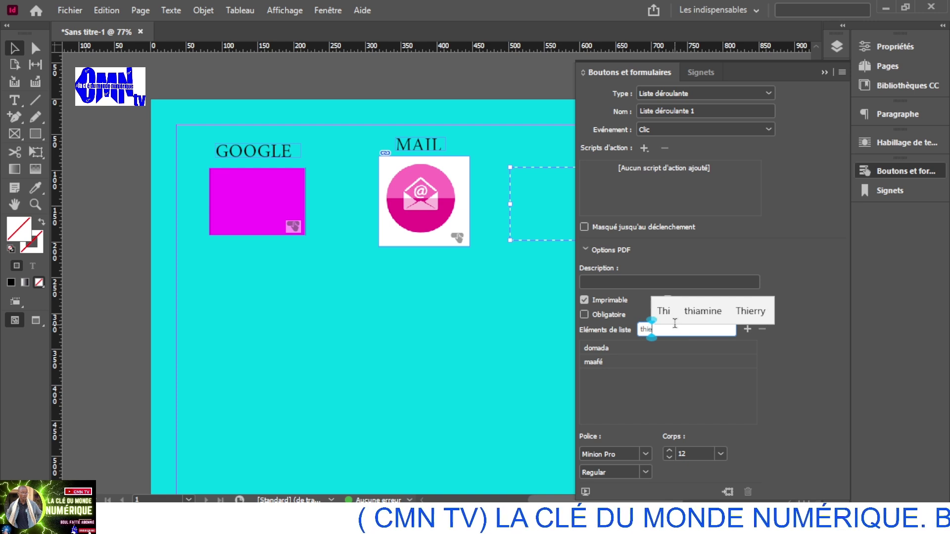
text(bou dieun)
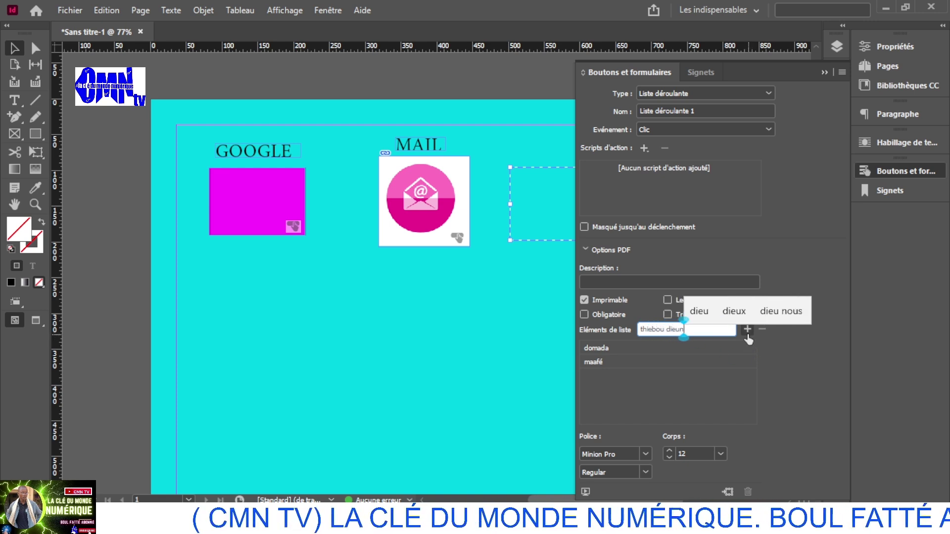
click(747, 331)
click(689, 328)
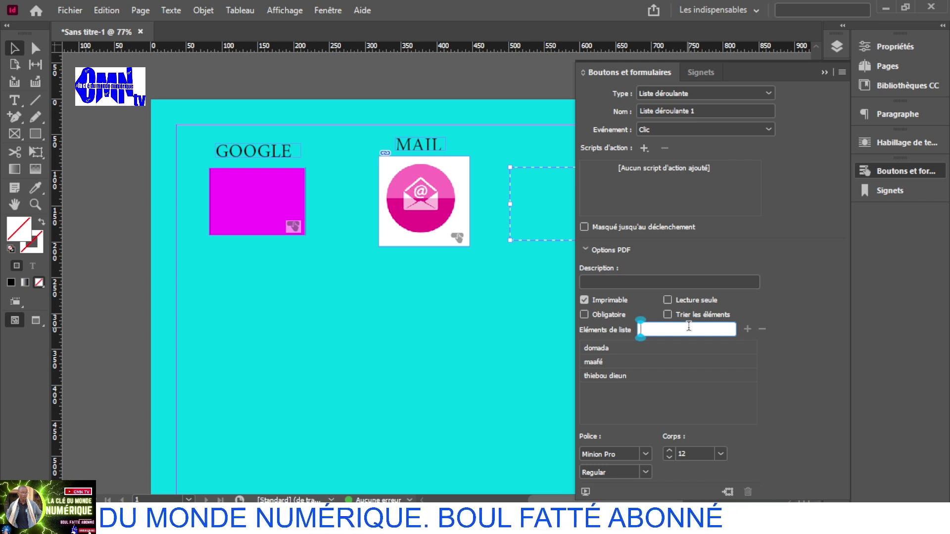
text(soupo)
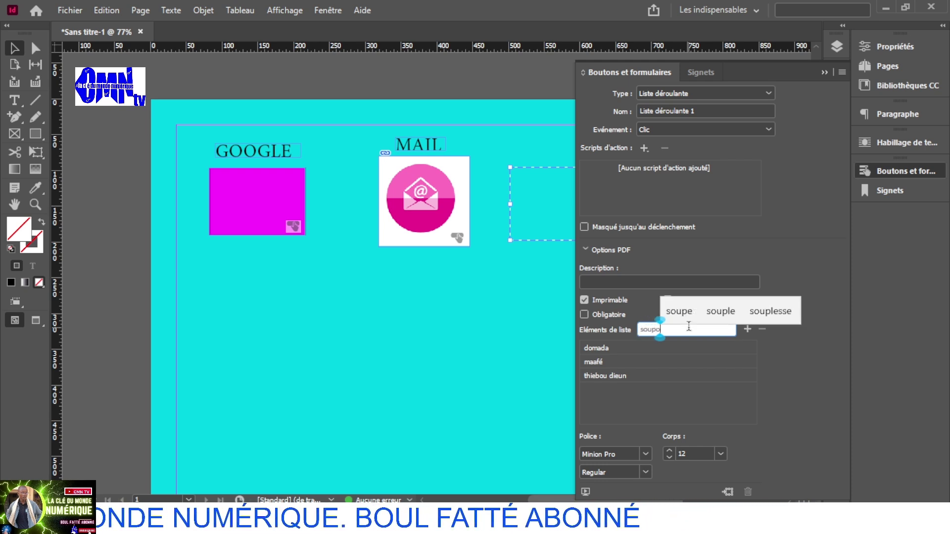
text(u kani)
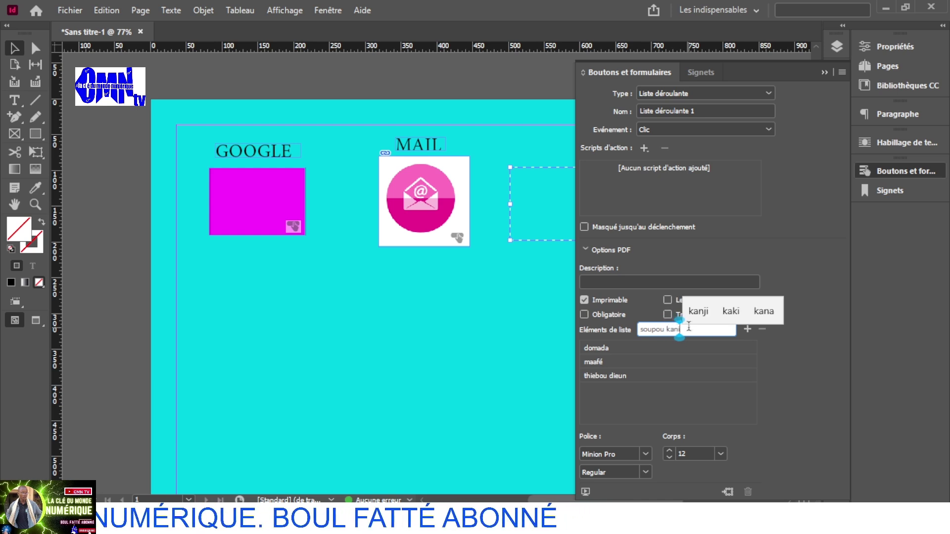
key(BackSpace)
text(dia)
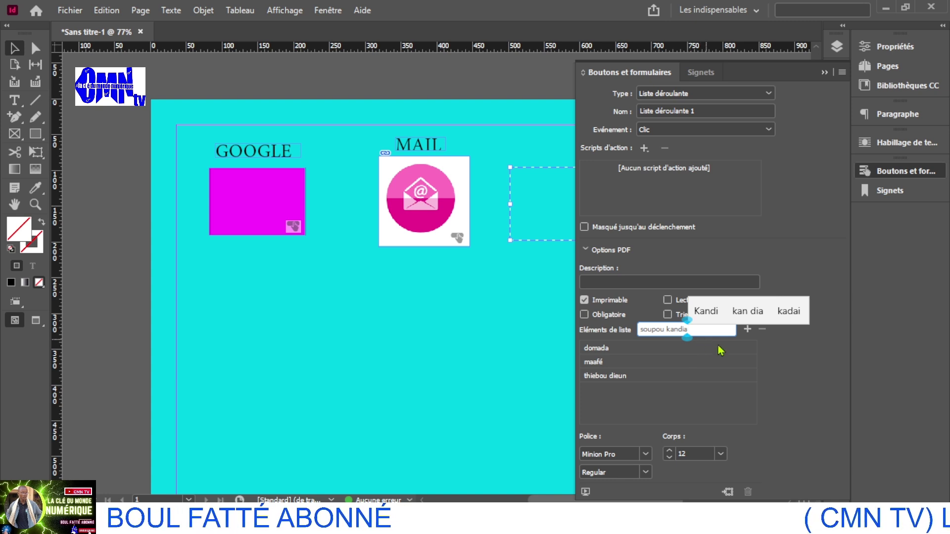
click(747, 329)
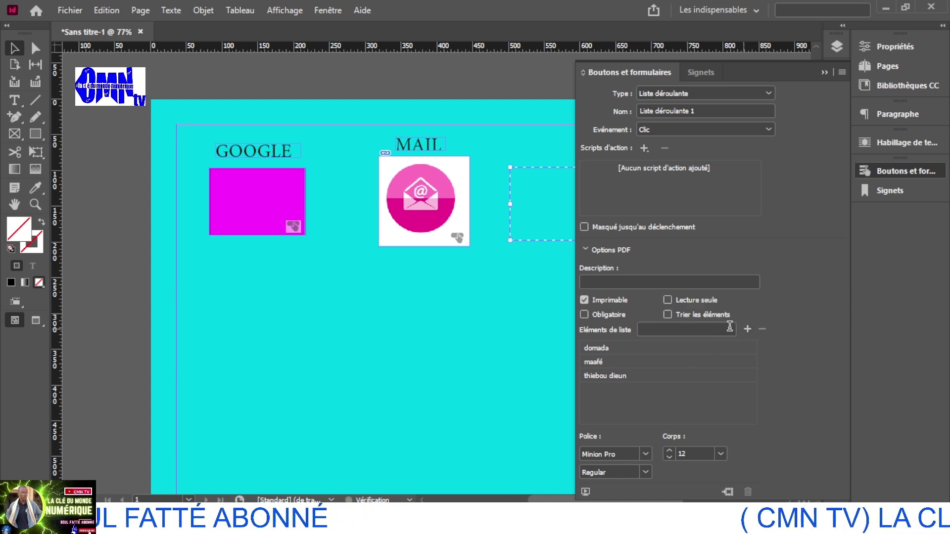
Add sombi and laakh as further items of the drop-down list.
click(693, 327)
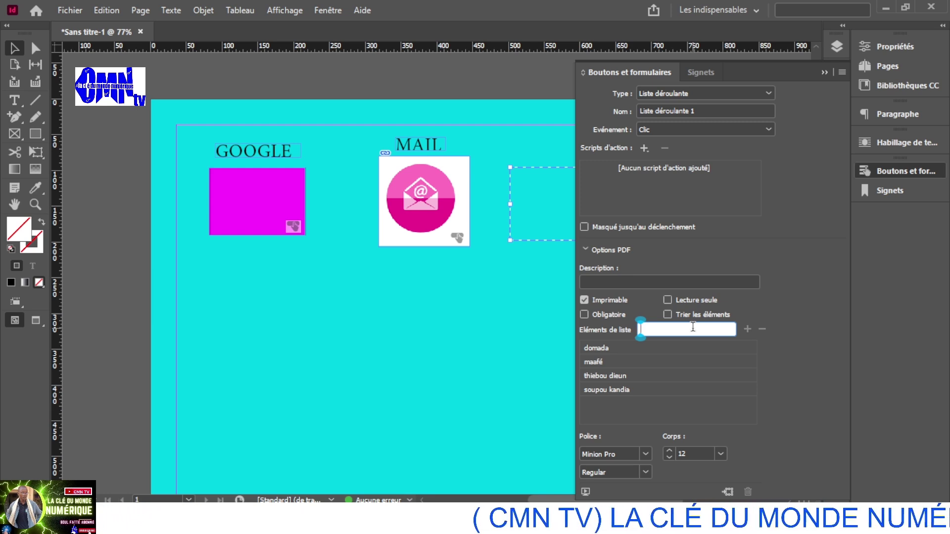
text(sombi)
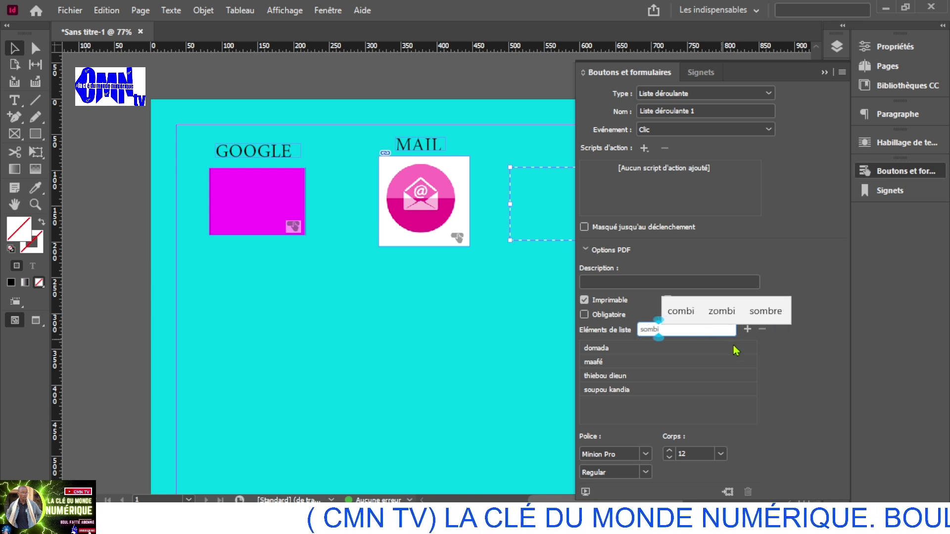
click(747, 329)
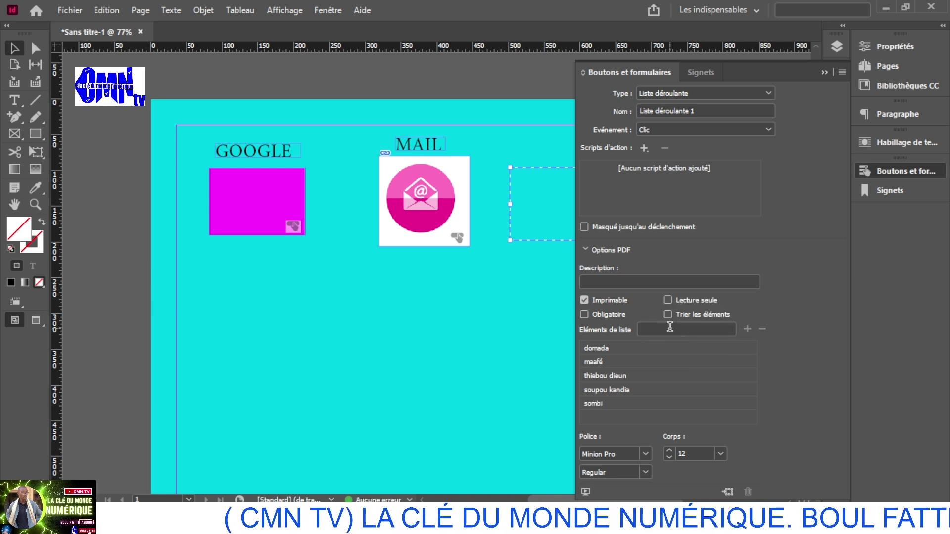
click(670, 328)
text(laakh)
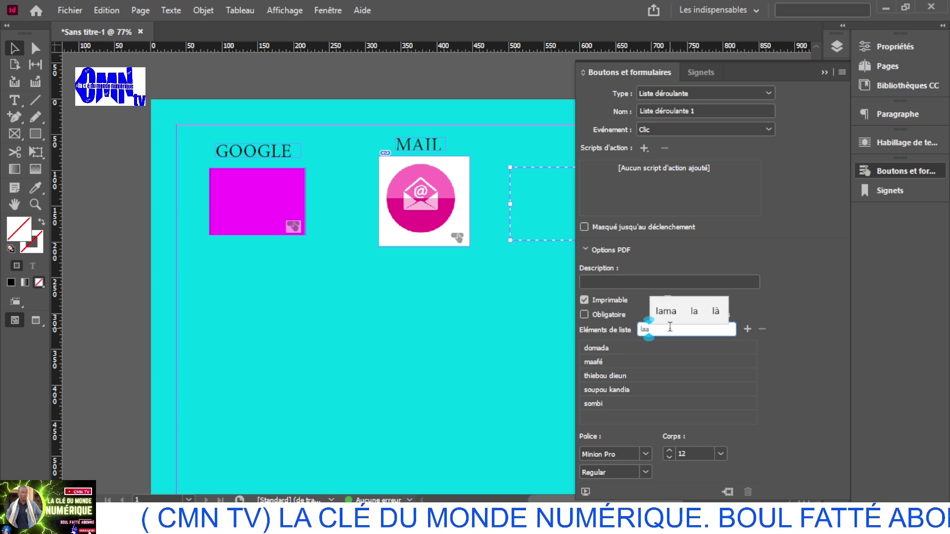
click(747, 331)
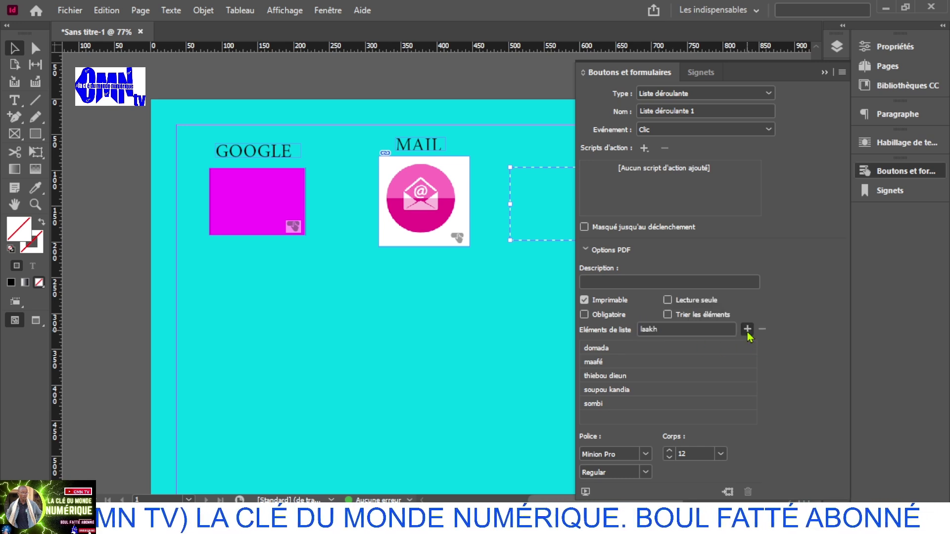
Add "c tout" as the last item of the drop-down list and check the end of the item list.
click(686, 329)
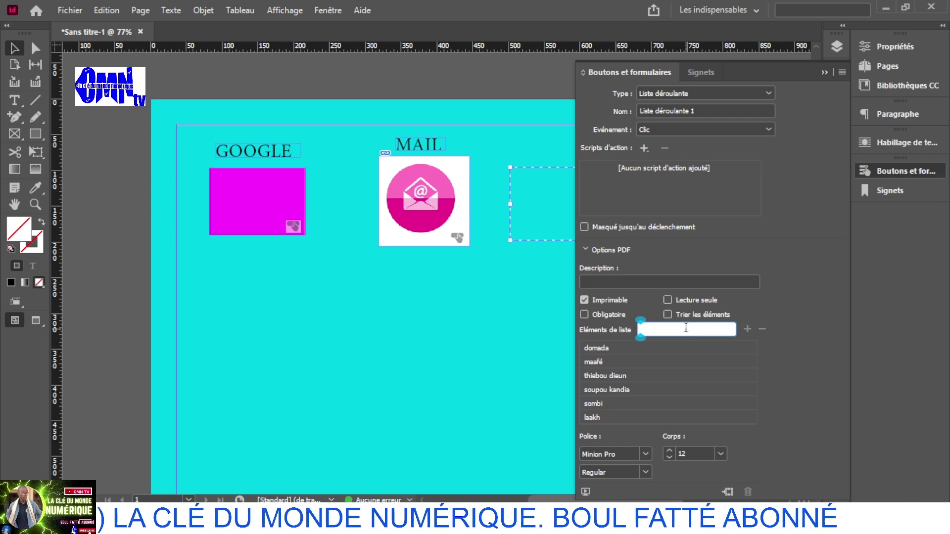
text(c tou)
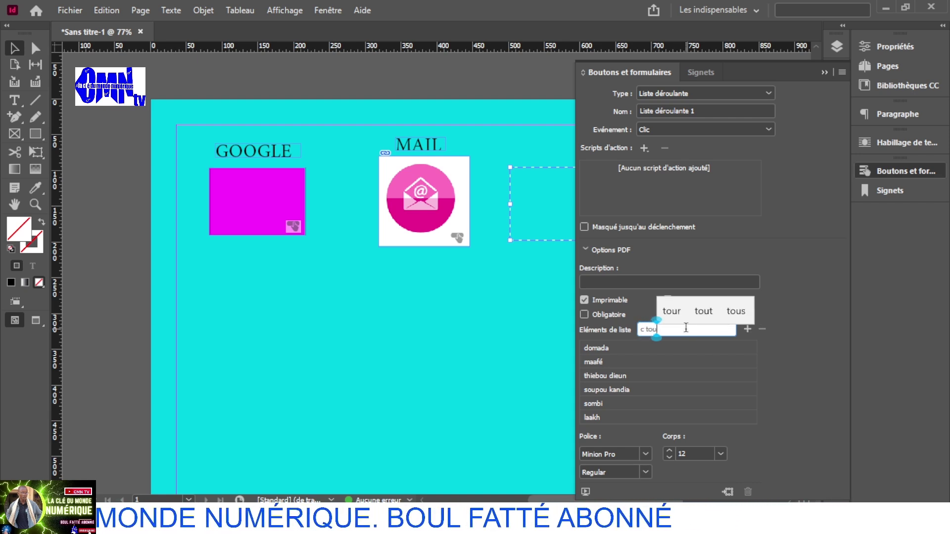
text(t)
click(747, 329)
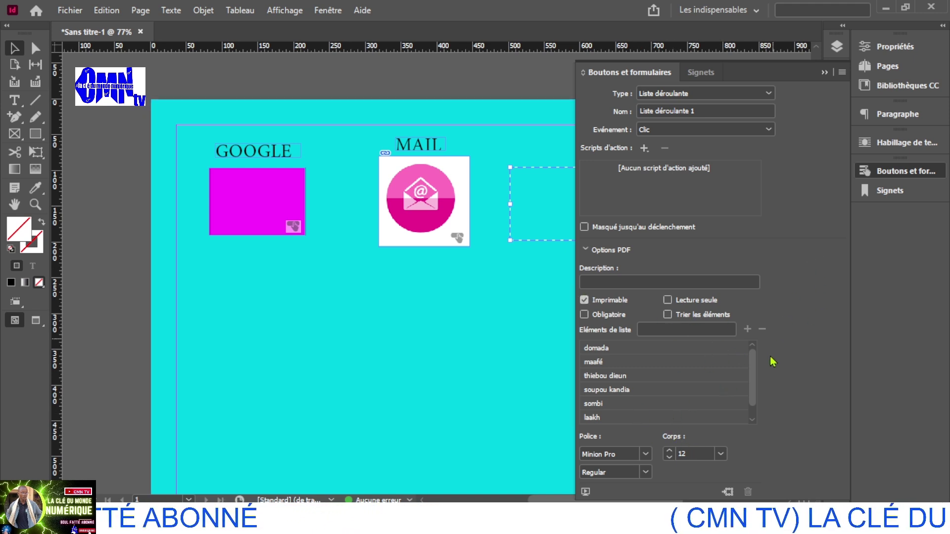
drag(752, 380, 752, 414)
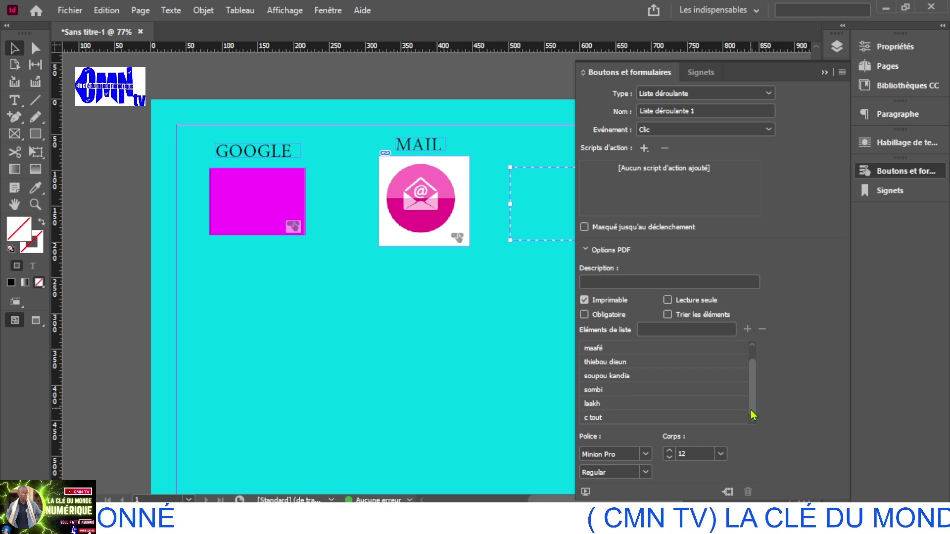
mouse_move(786, 77)
mouse_down()
mouse_move(771, 28)
mouse_move(785, 81)
mouse_up()
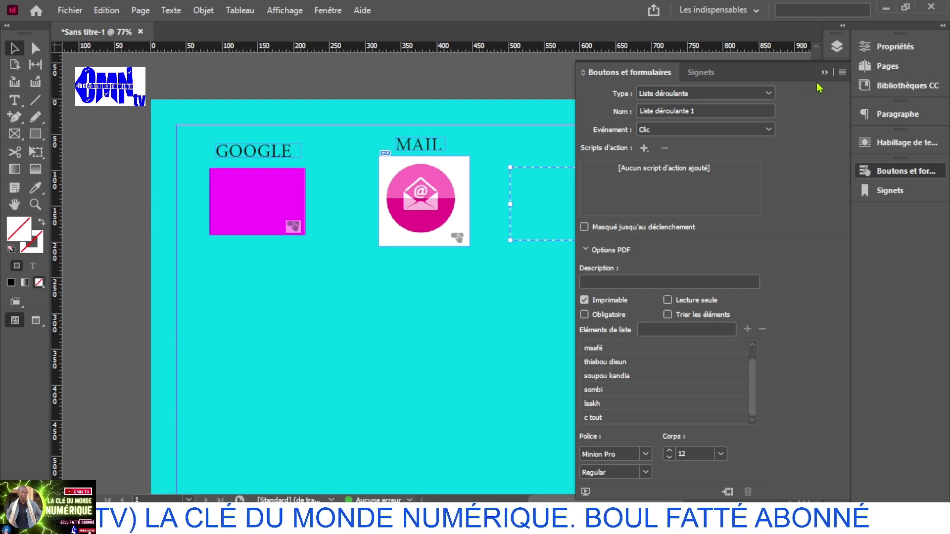
Give the drop-down list frame a 5 pt stroke (Contour).
click(872, 49)
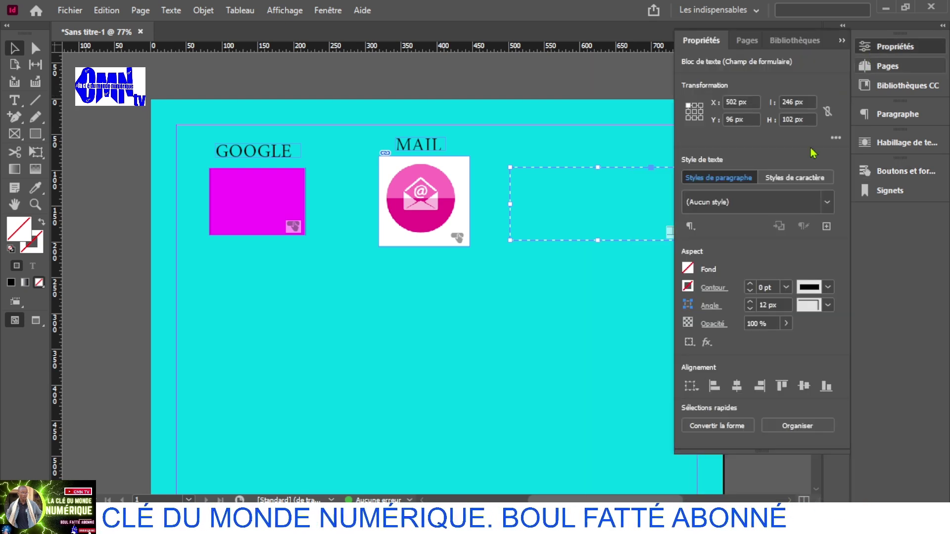
click(750, 285)
click(749, 285)
click(750, 285)
click(750, 285)
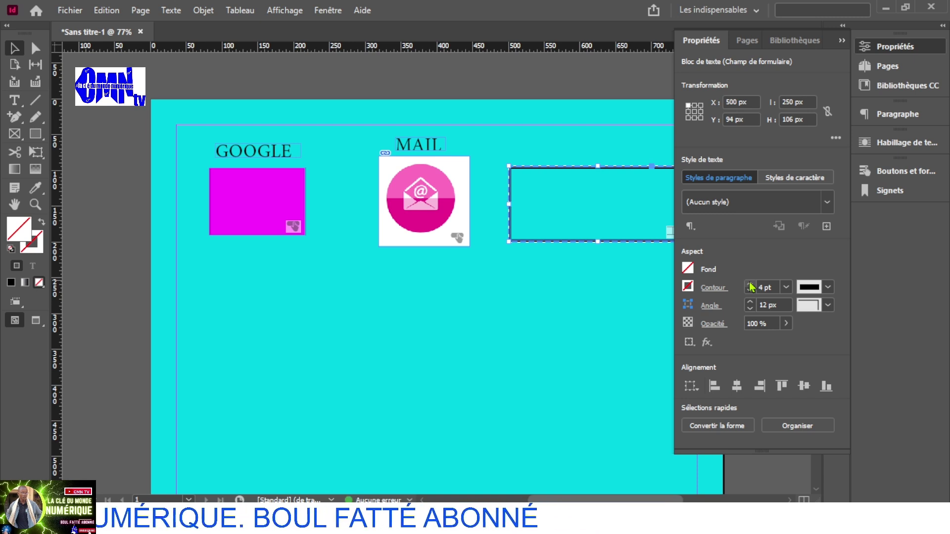
click(749, 285)
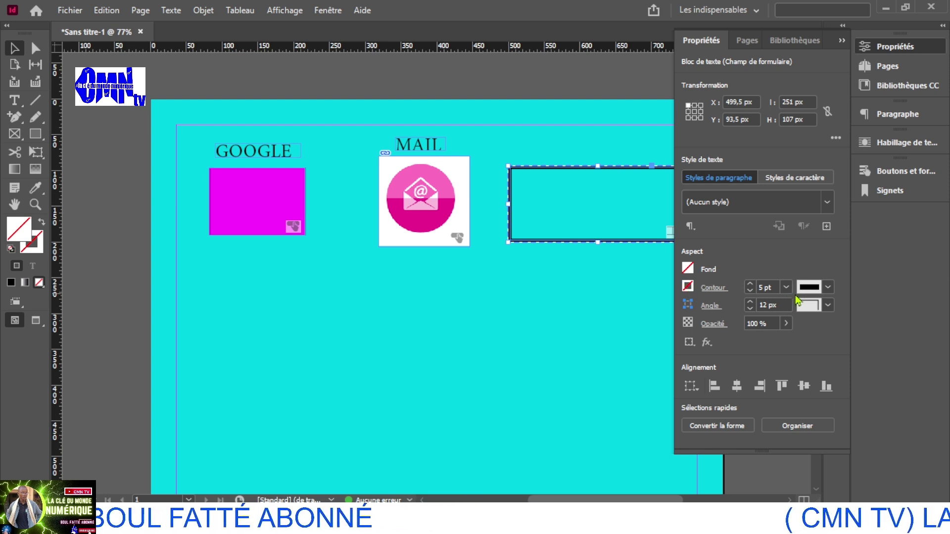
Colour the drop-down frame's stroke RVB Magenta and slightly reduce the frame's height from its upper and lower edges.
click(687, 288)
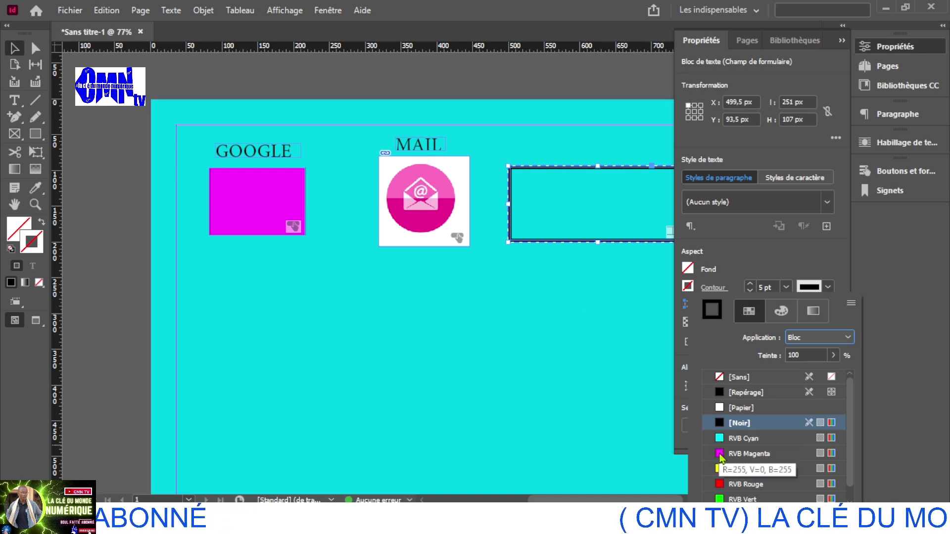
click(720, 459)
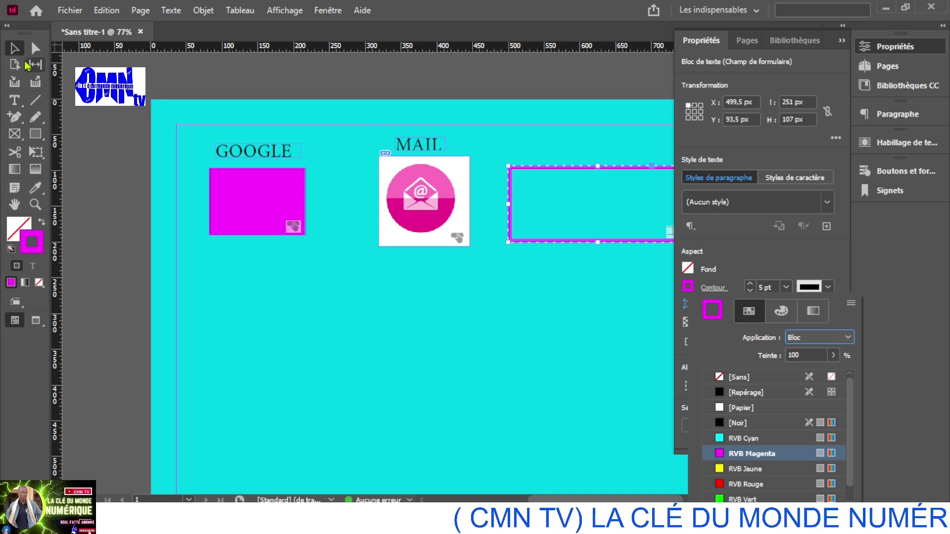
click(475, 119)
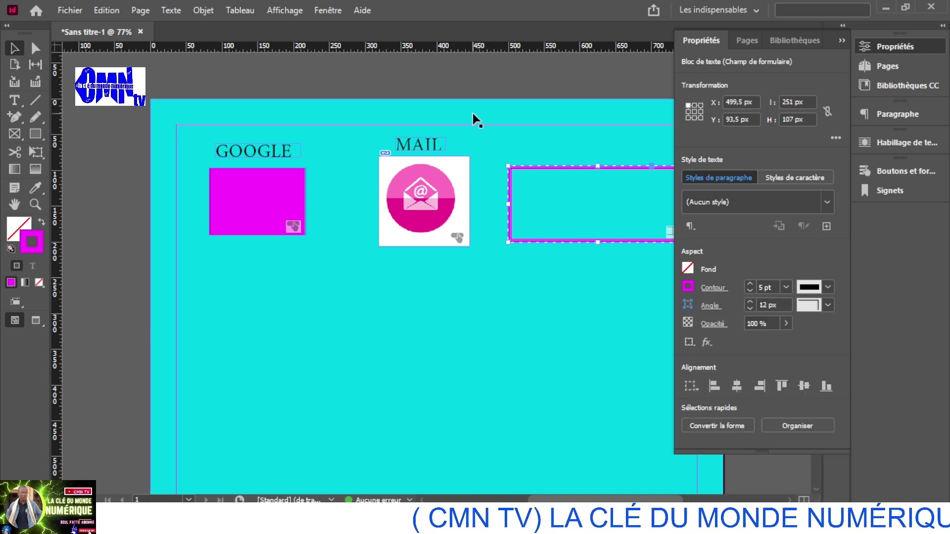
click(863, 45)
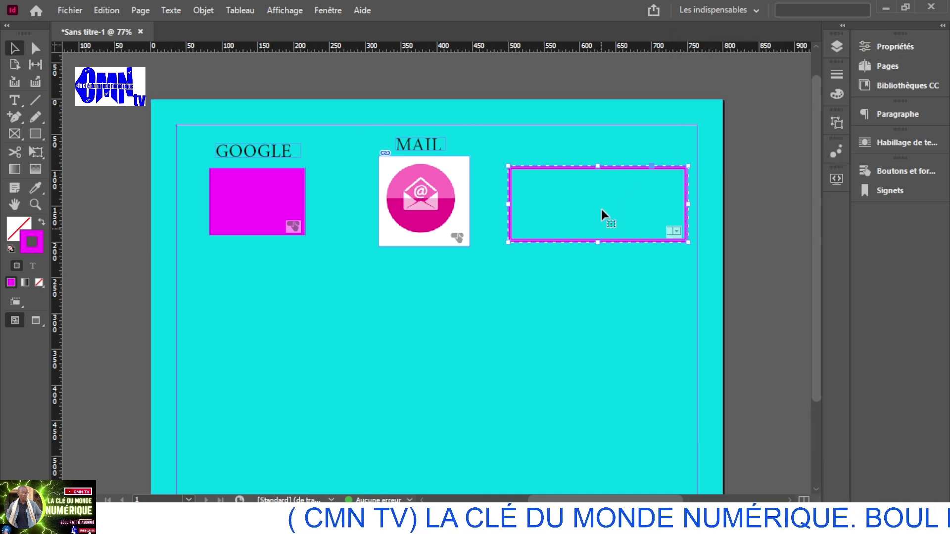
mouse_move(597, 166)
mouse_down()
mouse_move(597, 184)
mouse_move(613, 174)
mouse_up()
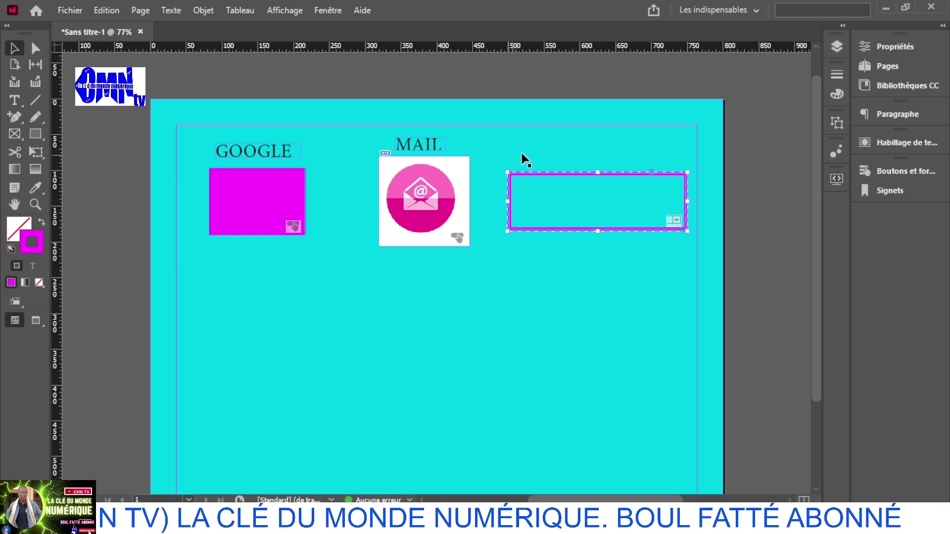
Draw a text frame just above the drop-down list frame and enter the label "liste deroulente".
click(17, 103)
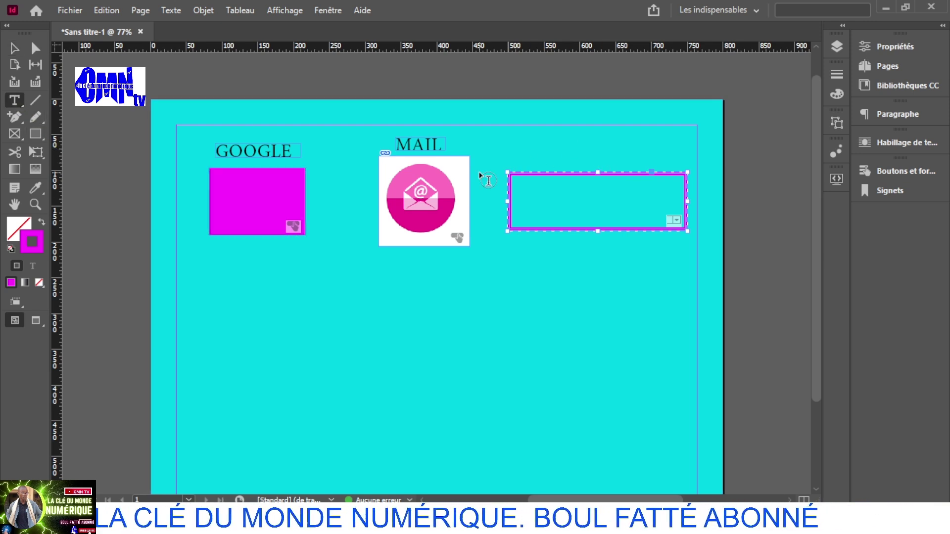
drag(515, 151, 639, 167)
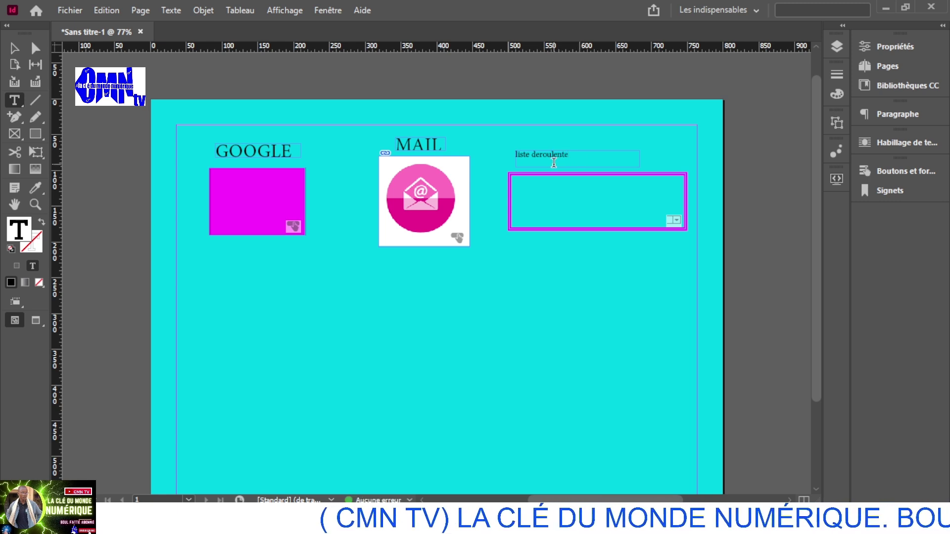
click(12, 49)
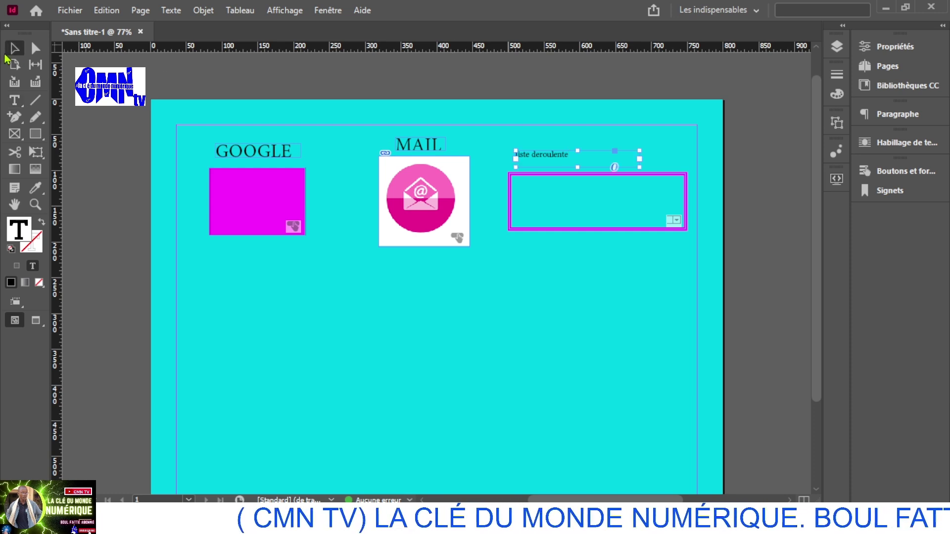
right_click(545, 157)
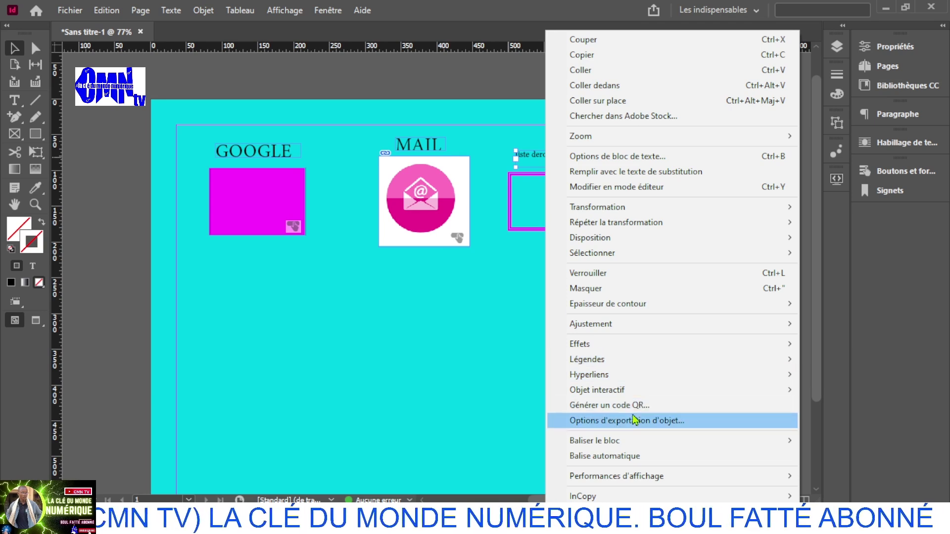
mouse_move(615, 390)
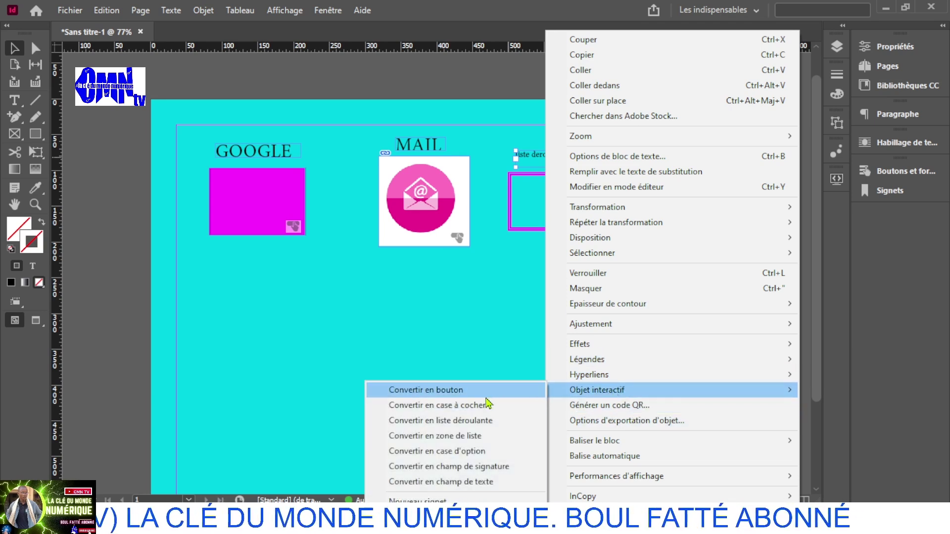
click(530, 159)
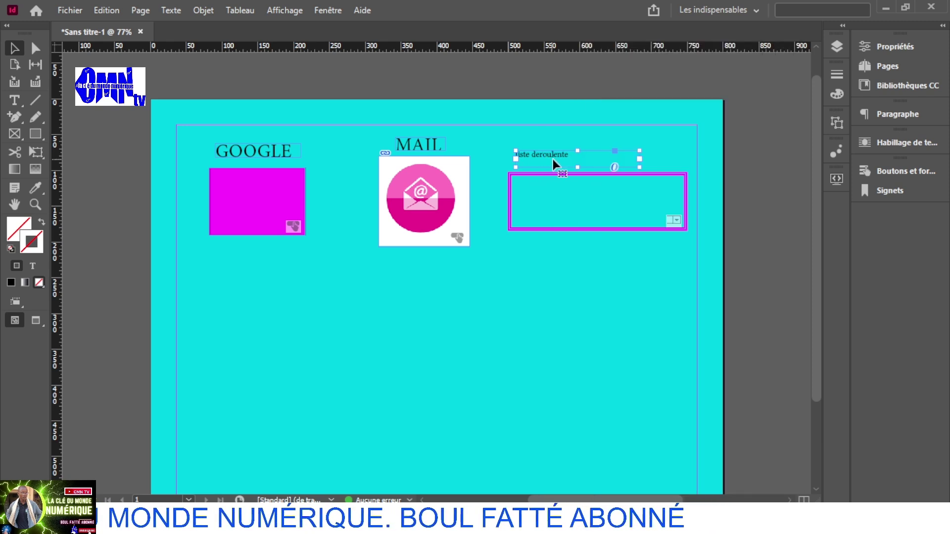
Correct the label above the drop-down list to "liste deroulante" and set its text size to 25 pt.
key(t)
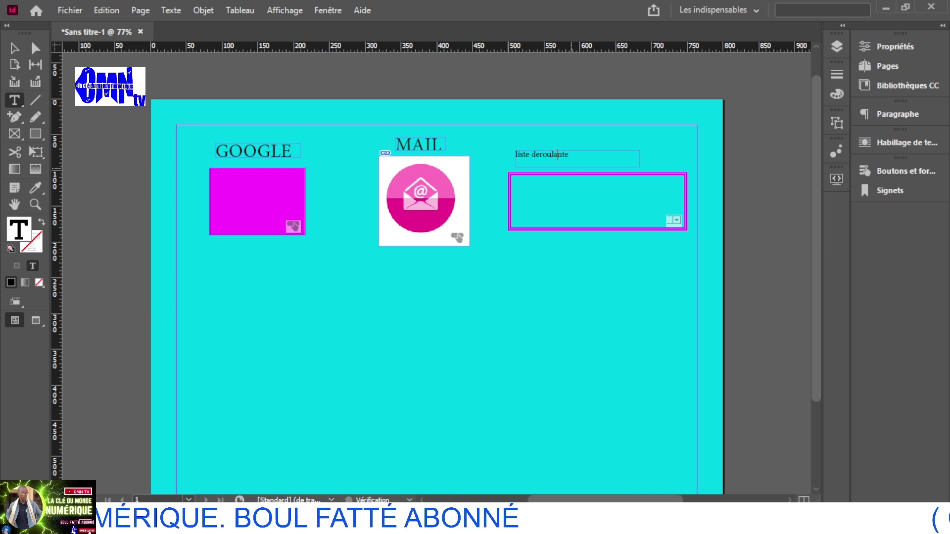
drag(518, 155, 569, 155)
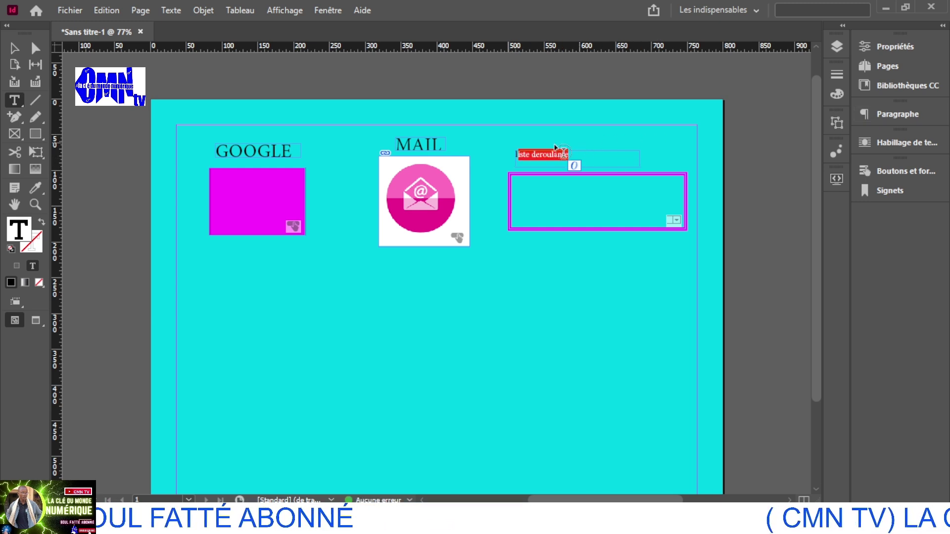
drag(514, 155, 602, 157)
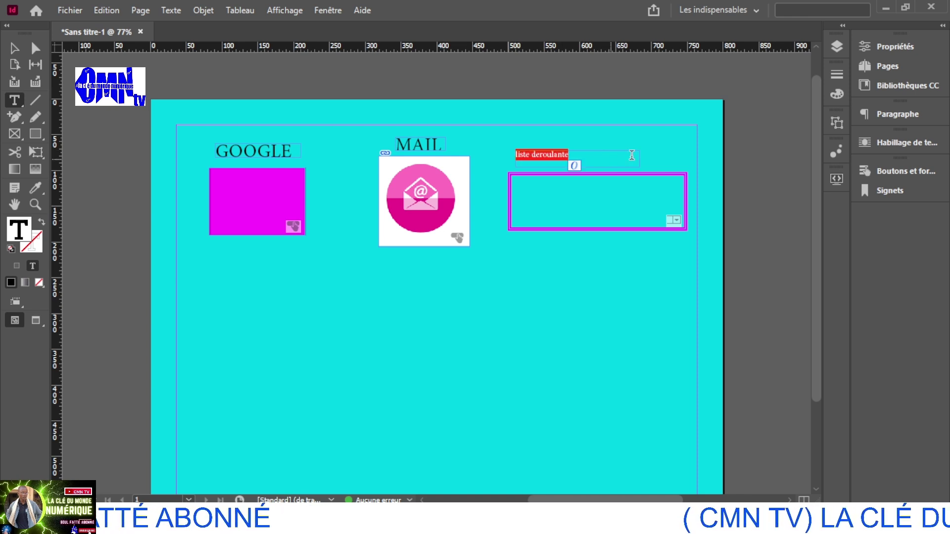
click(883, 49)
click(704, 292)
click(704, 291)
click(704, 291)
click(703, 291)
click(704, 292)
click(704, 291)
click(704, 291)
click(704, 291)
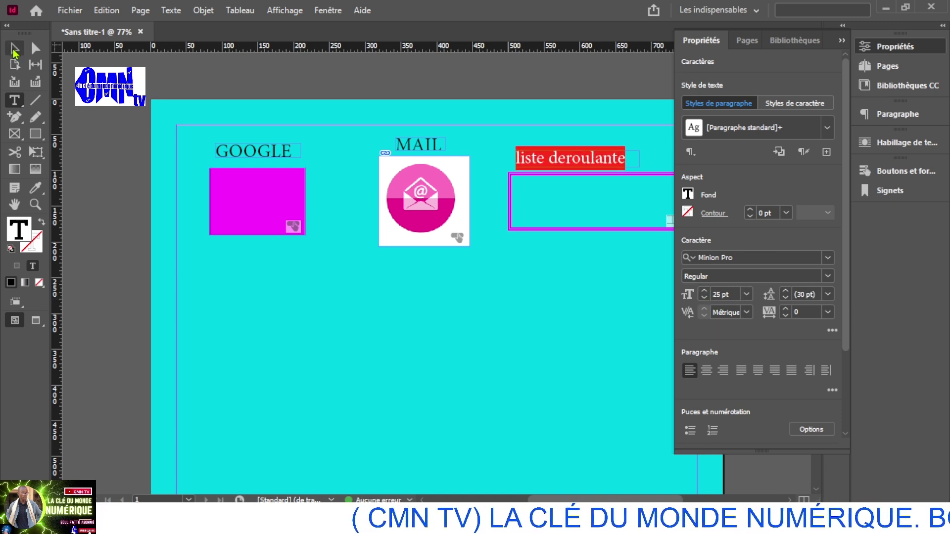
Move the "liste deroulante" label horizontally so it is centred above the drop-down frame, and deselect it.
click(14, 48)
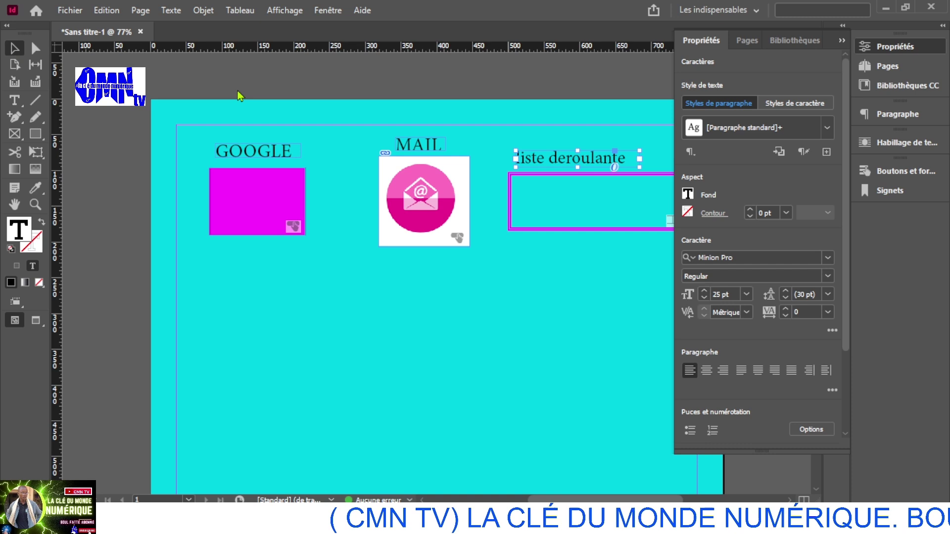
click(842, 40)
drag(589, 158, 609, 158)
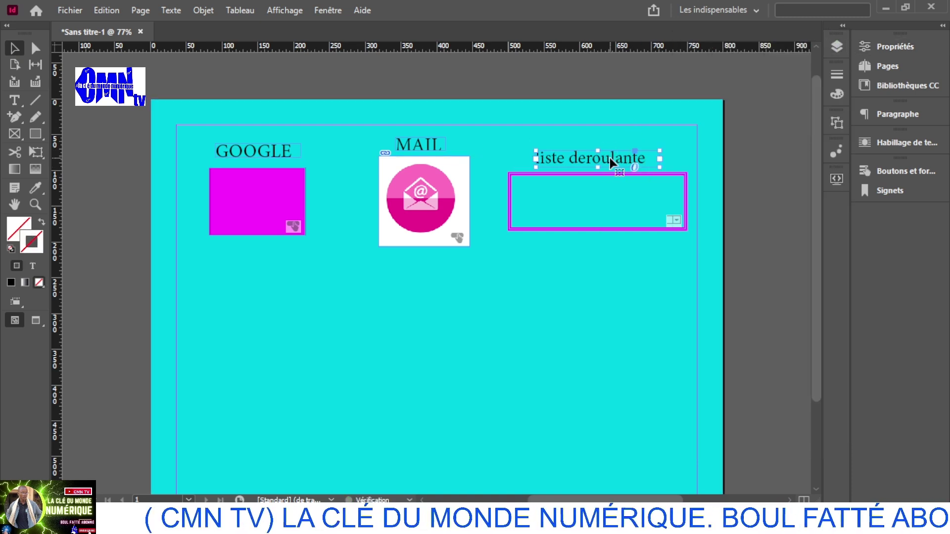
click(782, 225)
scroll(782, 225, down, 3)
scroll(783, 225, up, 3)
scroll(782, 226, down, 3)
scroll(783, 226, up, 4)
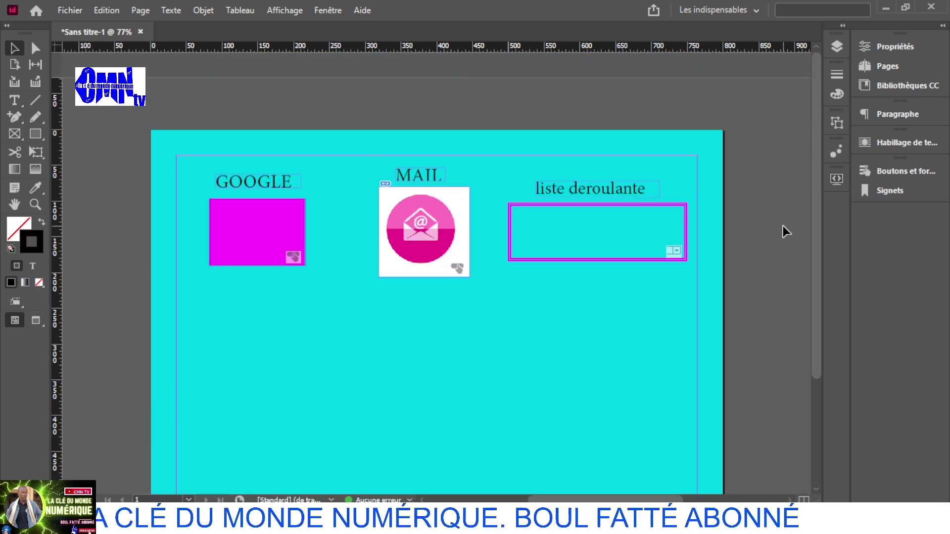
scroll(782, 225, down, 3)
scroll(783, 225, up, 3)
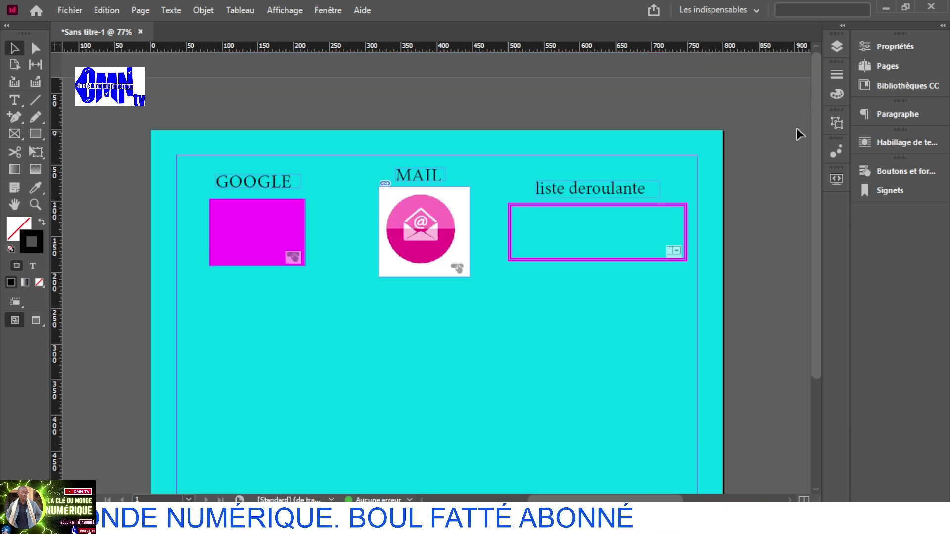
Duplicate the spread of page 1 to create a second identical page.
click(871, 67)
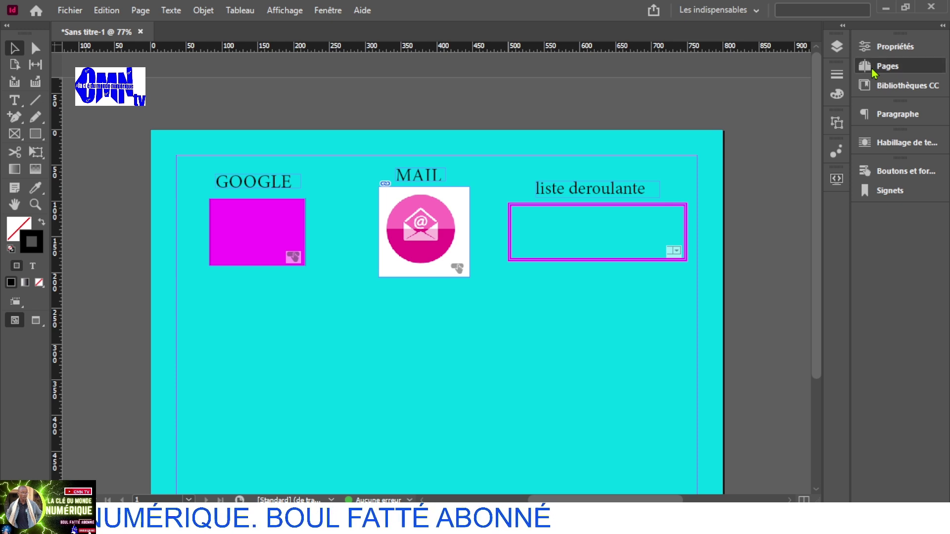
right_click(708, 141)
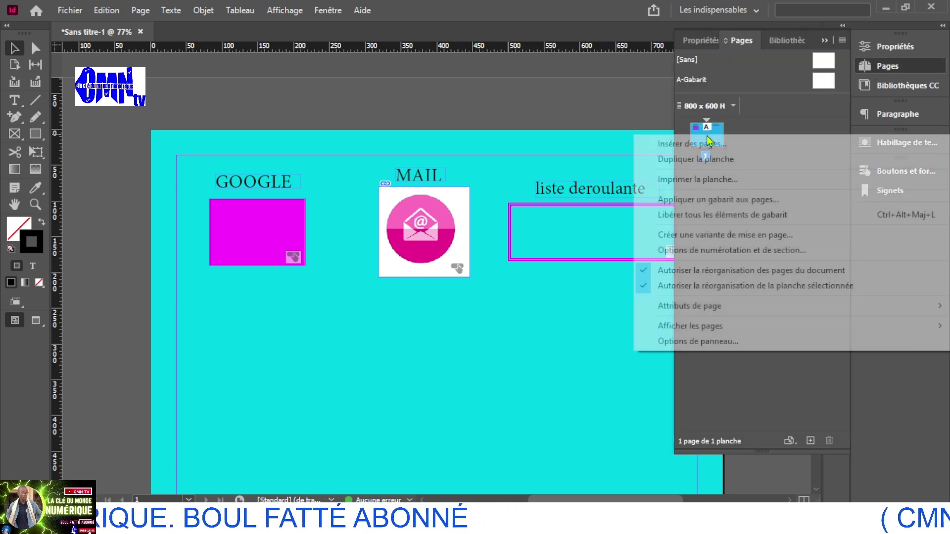
click(706, 159)
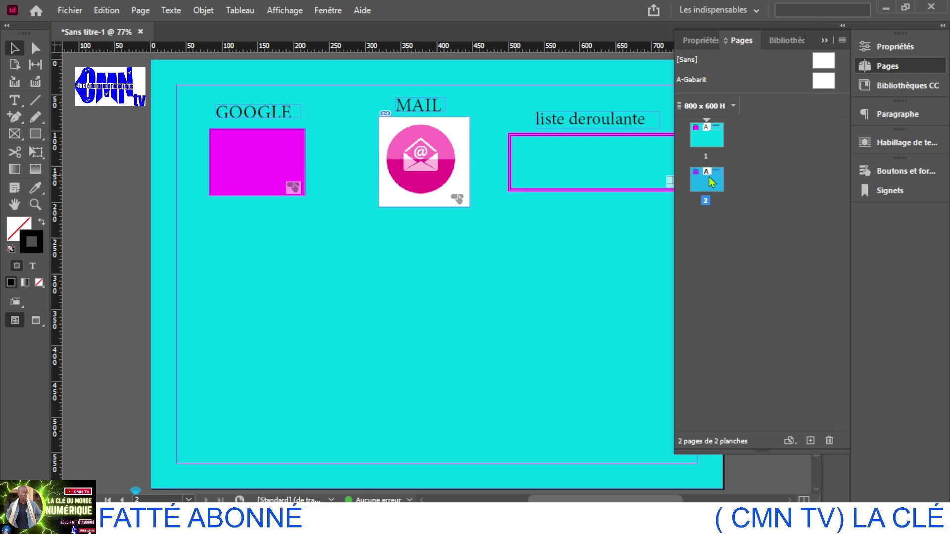
Change the fill of page 2's full-page background rectangle to [Papier].
click(435, 337)
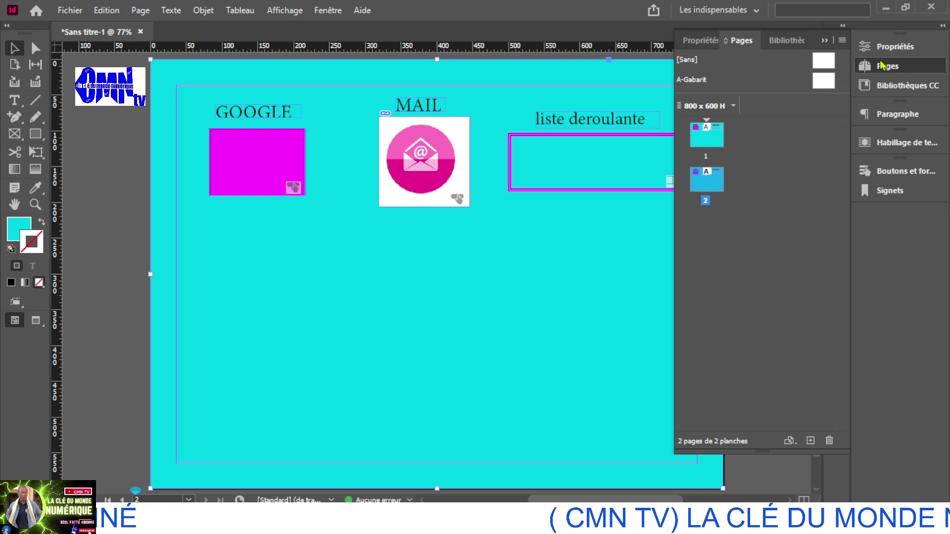
click(893, 46)
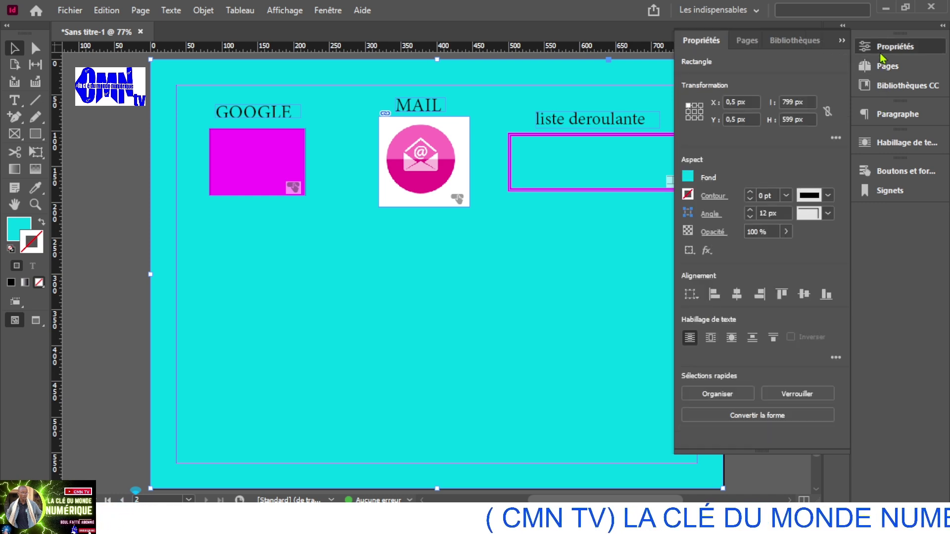
click(689, 176)
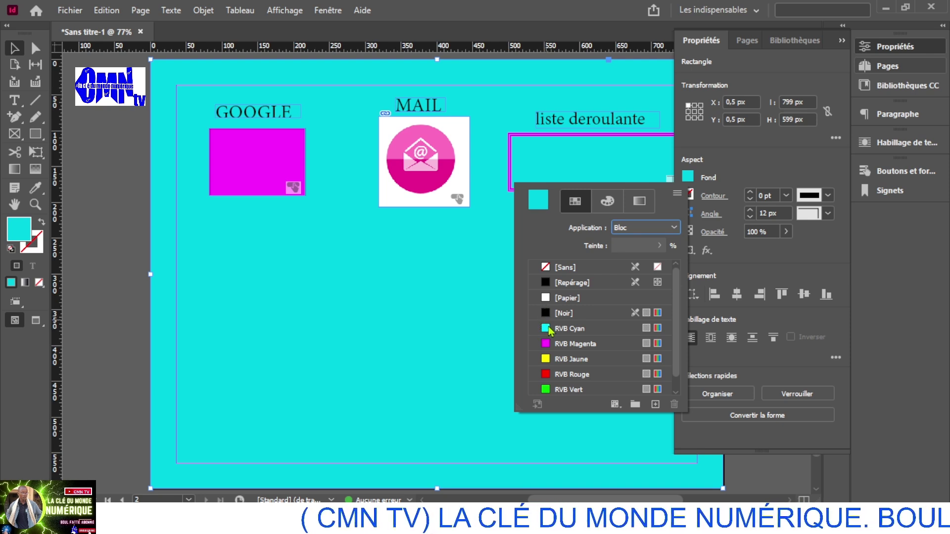
click(545, 300)
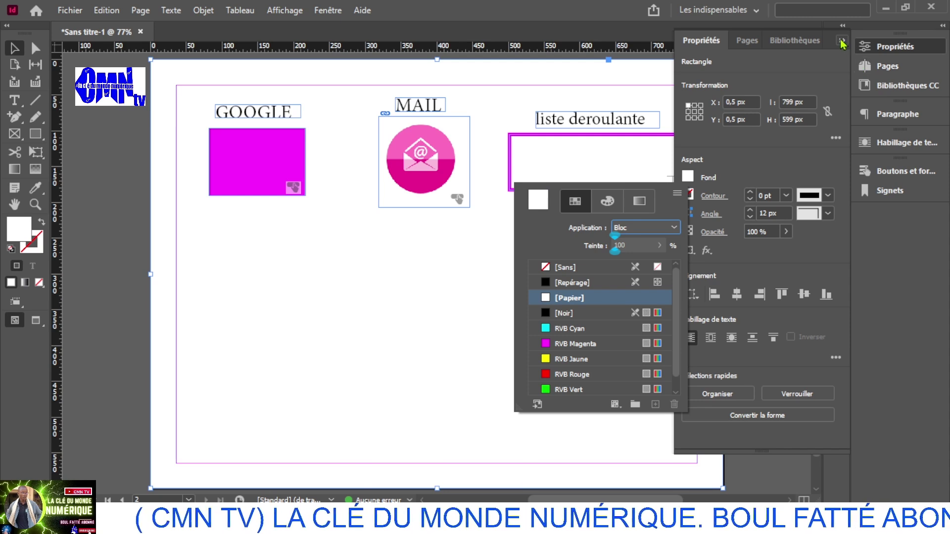
click(842, 44)
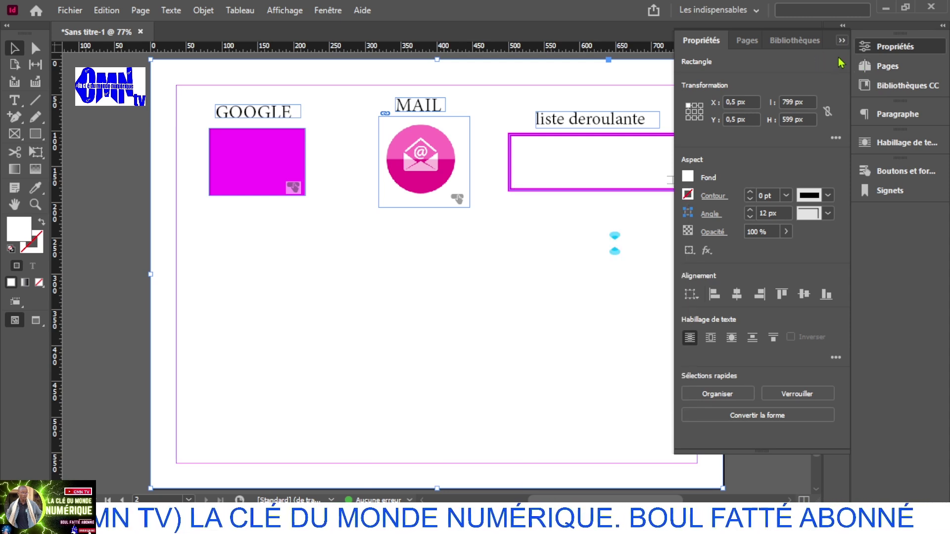
click(842, 40)
scroll(666, 161, up, 5)
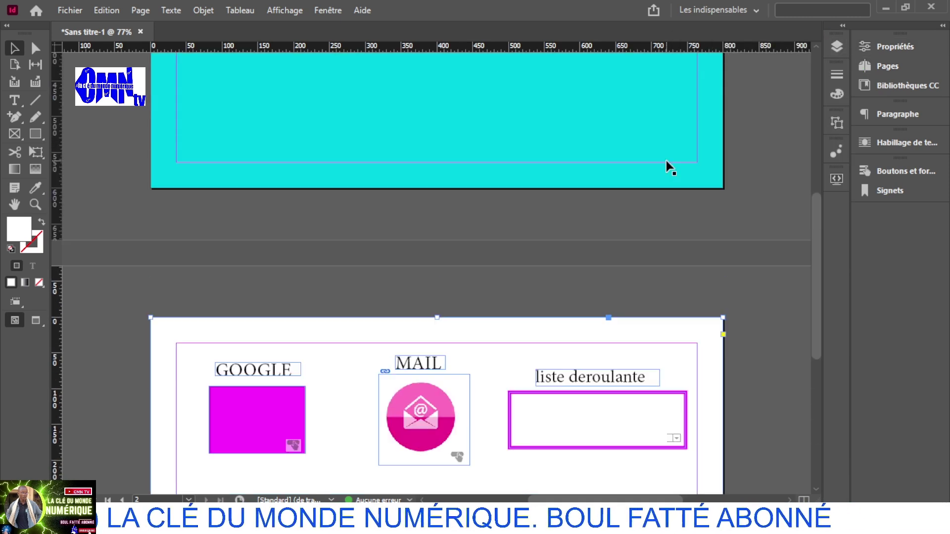
scroll(666, 160, down, 3)
scroll(666, 161, left, 4)
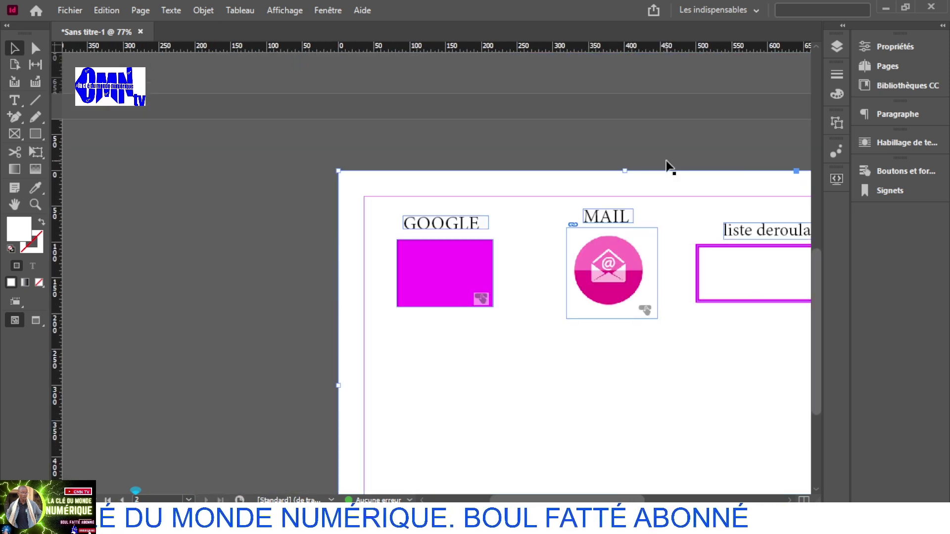
scroll(666, 161, right, 6)
scroll(666, 160, left, 3)
drag(134, 208, 646, 294)
drag(696, 343, 336, 309)
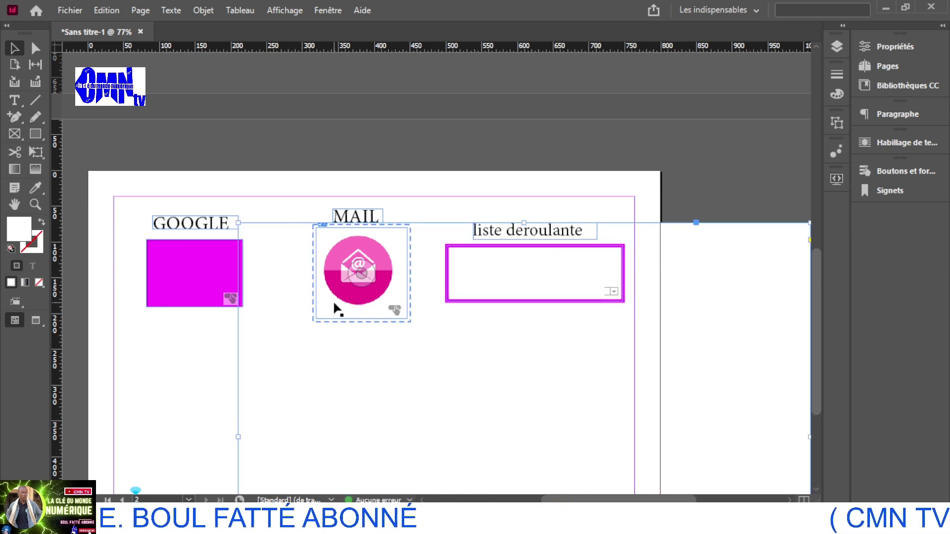
key(ctrl+z)
key(ctrl+z)
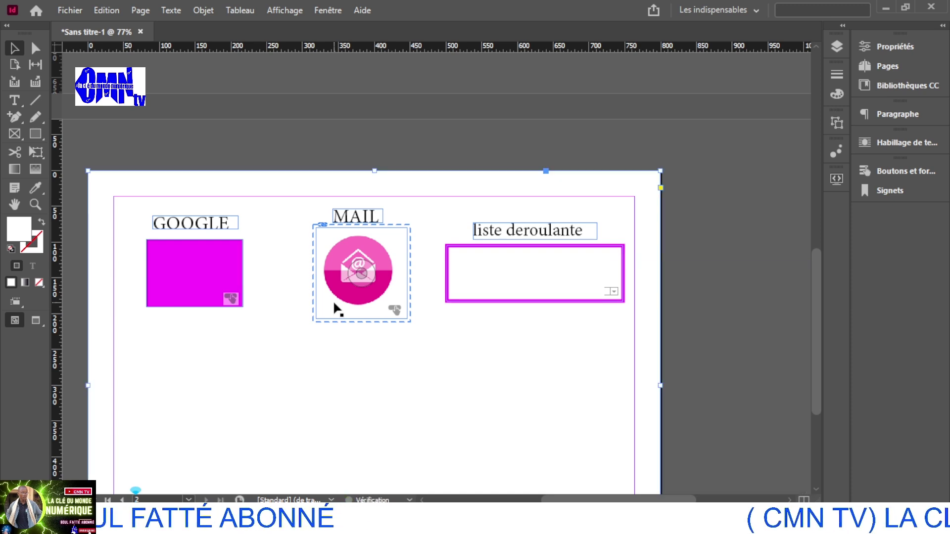
Delete the GOOGLE, MAIL and "liste deroulante" labels from page 2 together with their two buttons and the drop-down field.
click(196, 287)
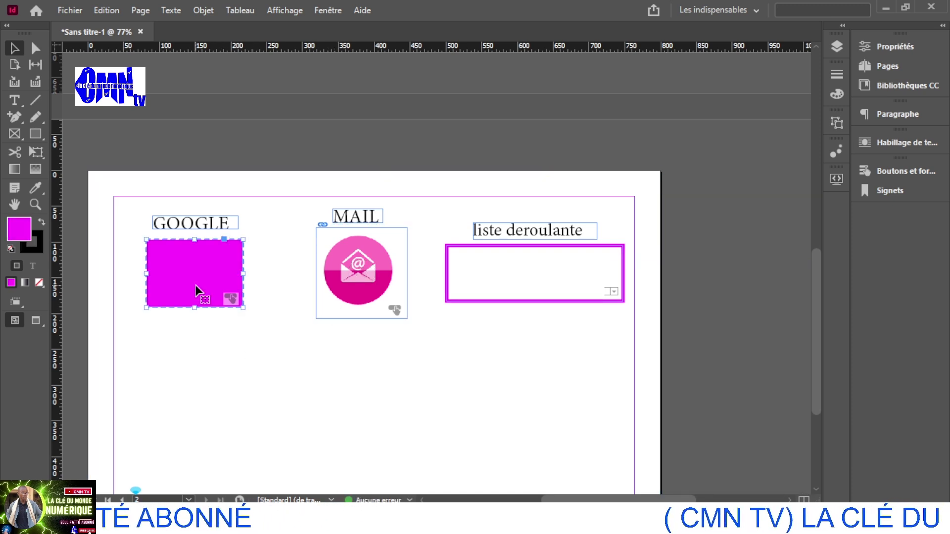
key(Delete)
key(Delete)
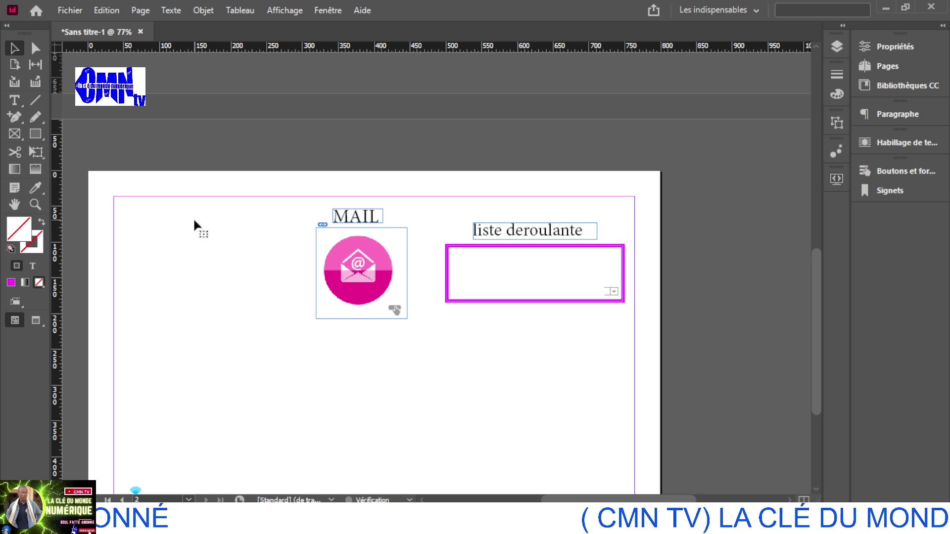
click(349, 217)
key(Delete)
click(371, 253)
key(Delete)
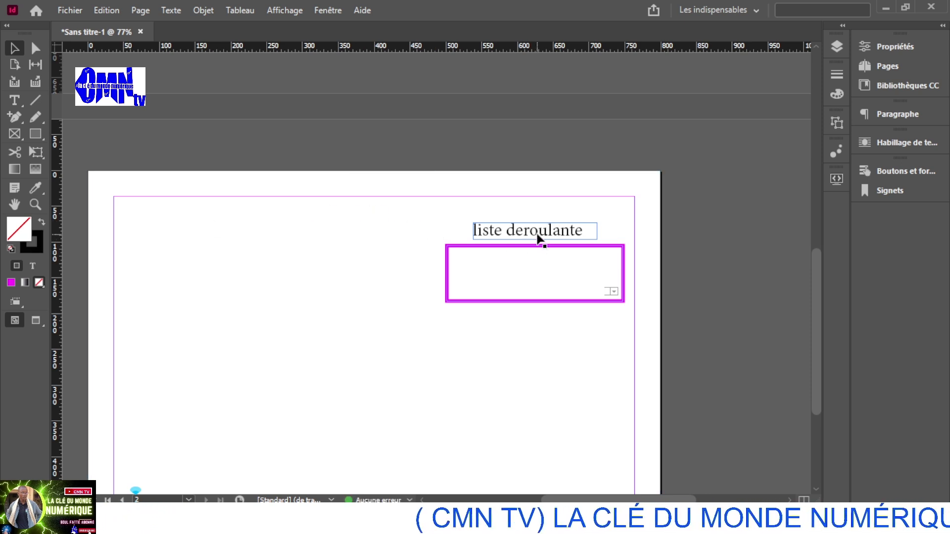
click(538, 235)
key(Delete)
click(545, 256)
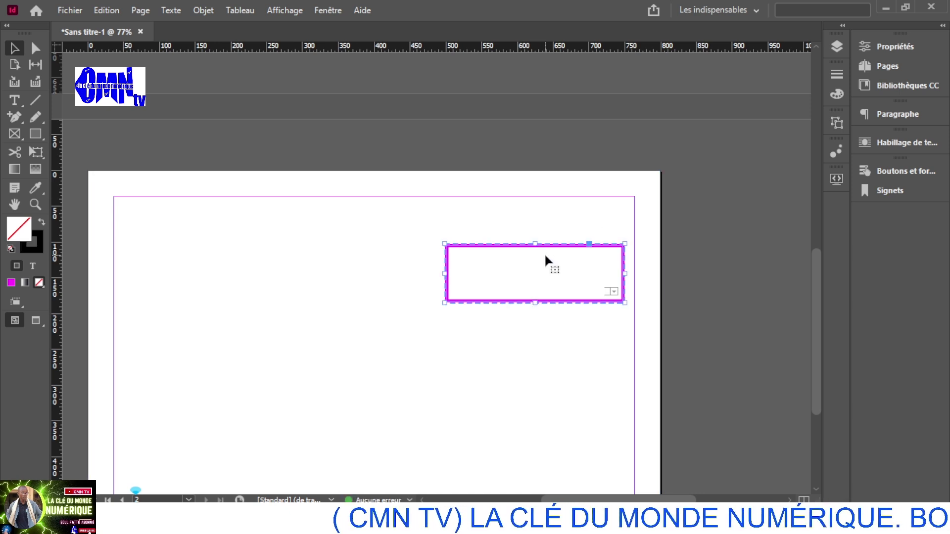
key(Delete)
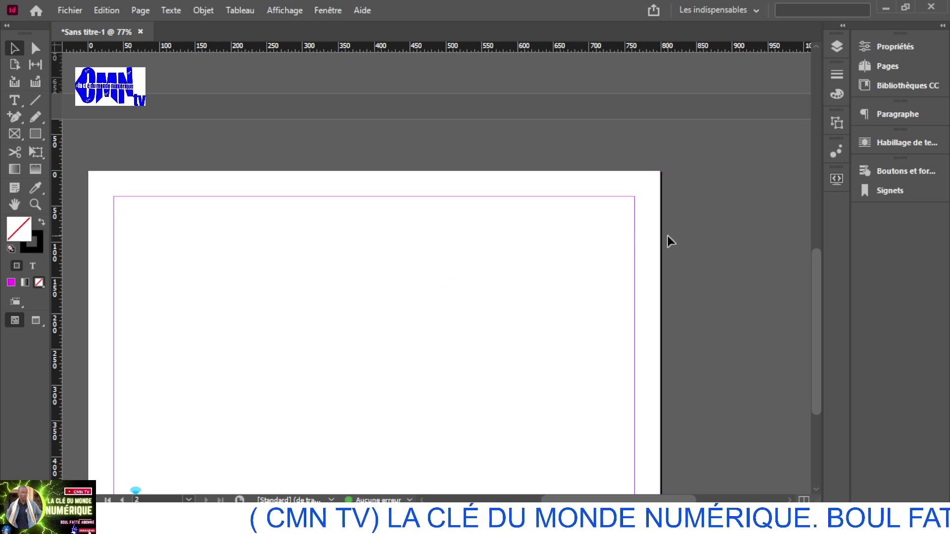
Compare the contents of page 1 and page 2 across their full width.
scroll(666, 235, left, 5)
scroll(666, 235, right, 5)
scroll(667, 236, up, 10)
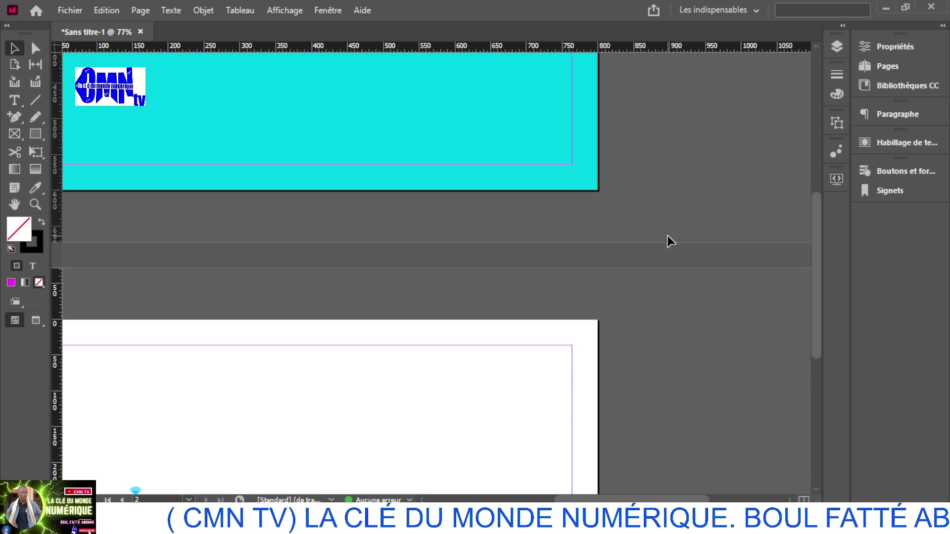
scroll(667, 236, left, 5)
scroll(667, 235, right, 5)
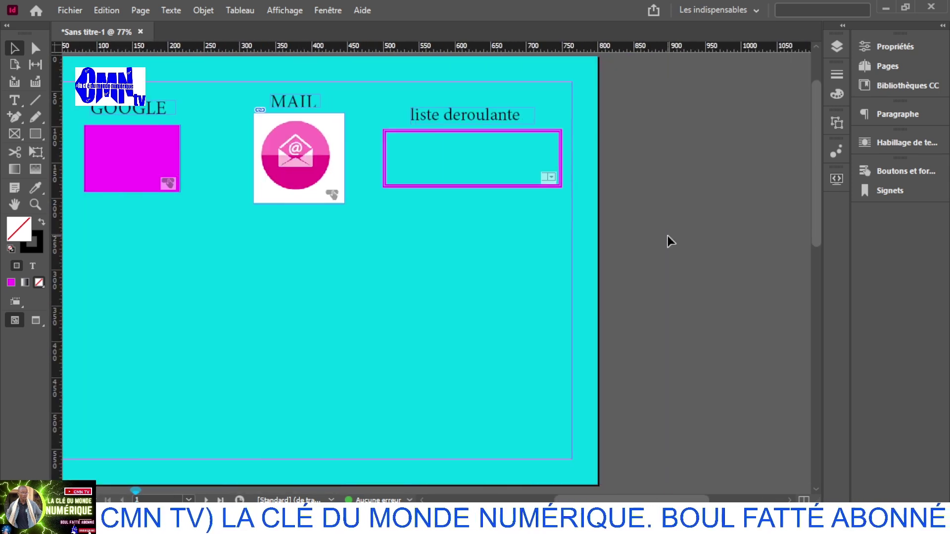
scroll(667, 236, down, 2)
scroll(667, 235, left, 5)
scroll(666, 236, right, 5)
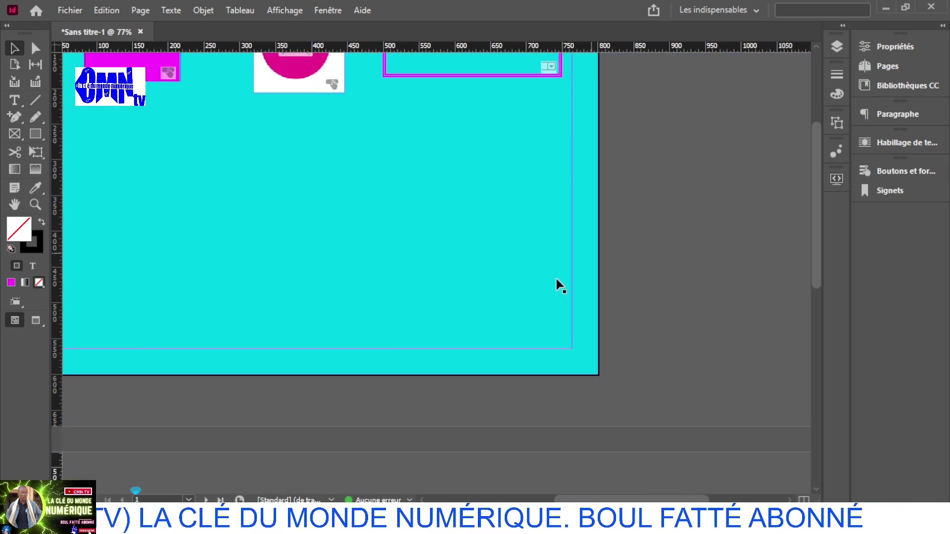
scroll(559, 291, down, 10)
scroll(559, 292, left, 5)
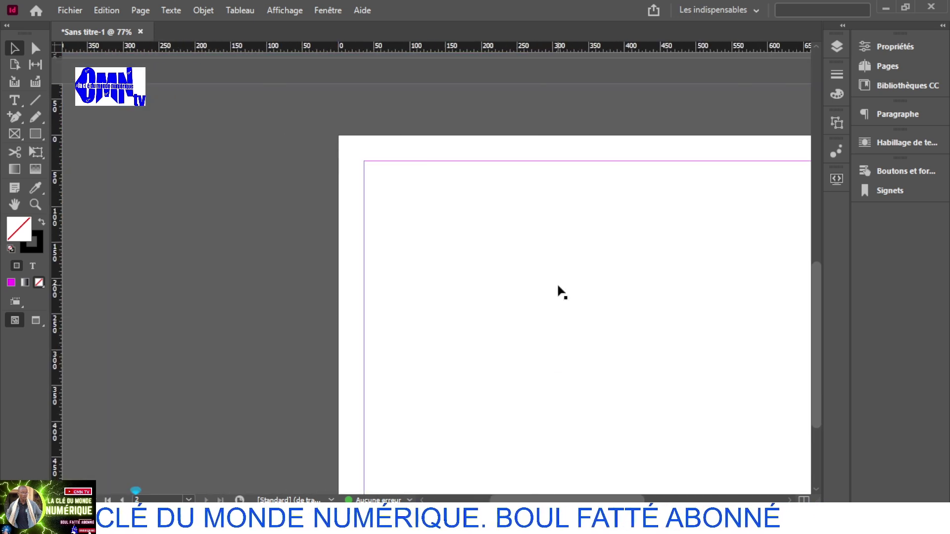
scroll(561, 292, right, 5)
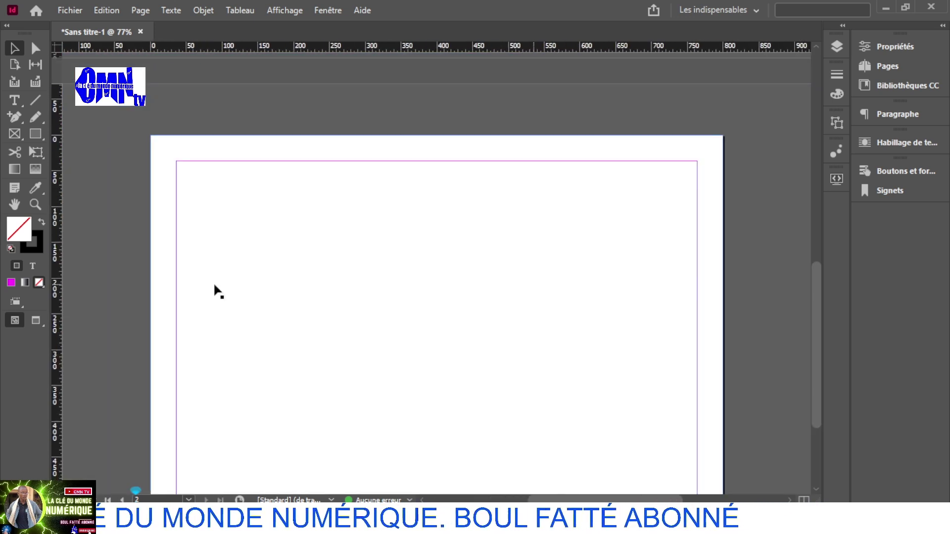
Draw a rectangle about 552 x 220 px in the middle of page 2 and fill it with RVB Cyan.
click(34, 134)
drag(236, 290, 632, 448)
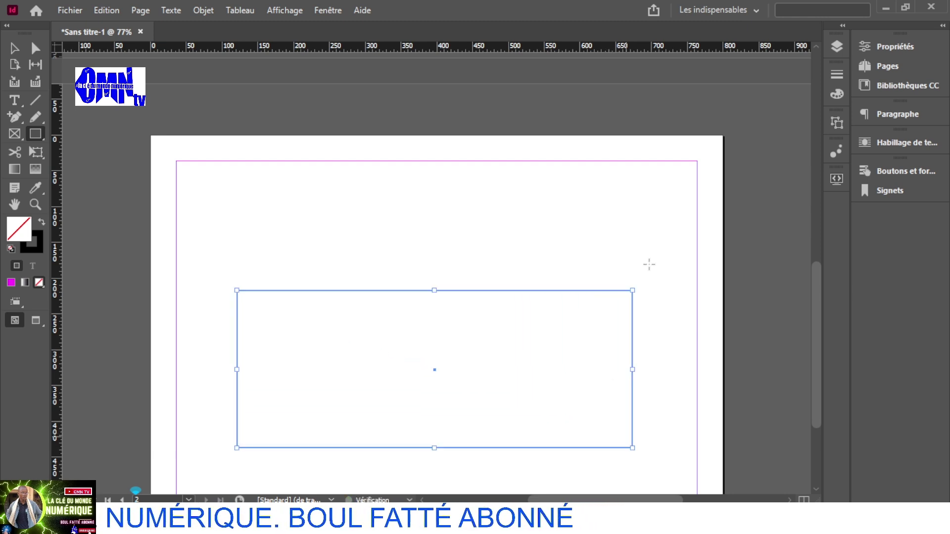
click(895, 46)
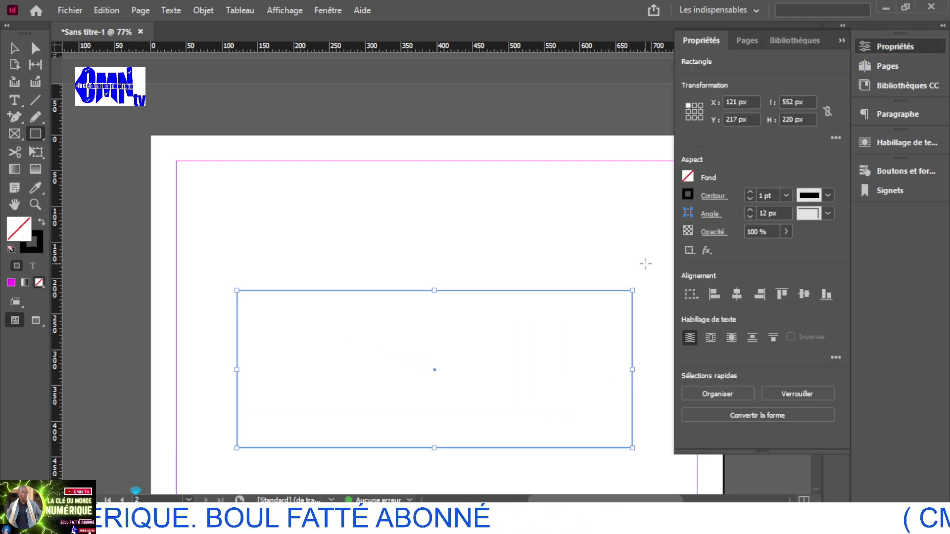
click(687, 177)
click(549, 329)
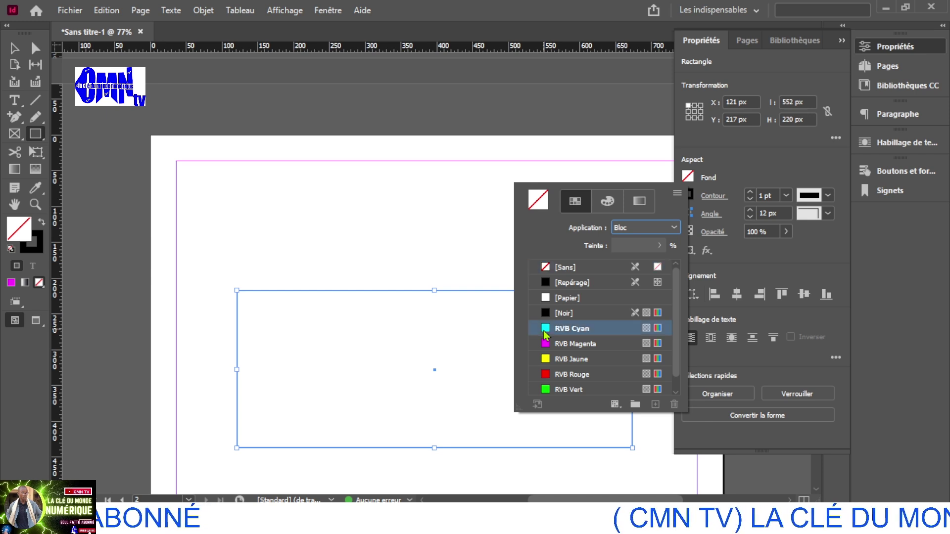
click(15, 48)
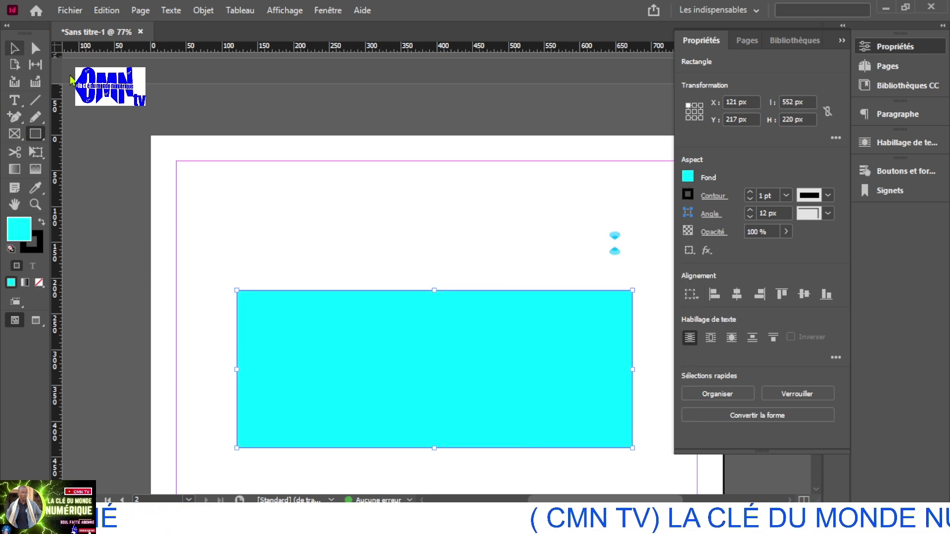
key(m)
click(339, 121)
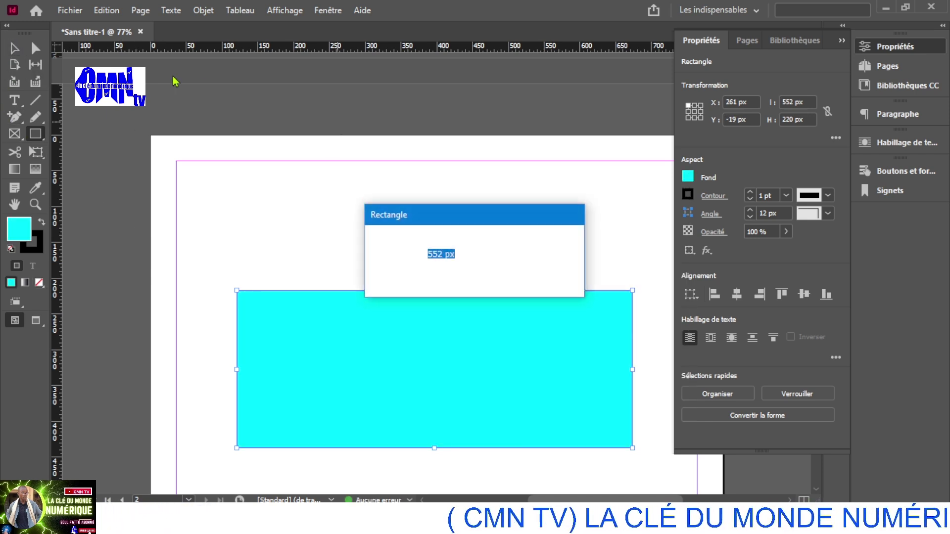
click(557, 267)
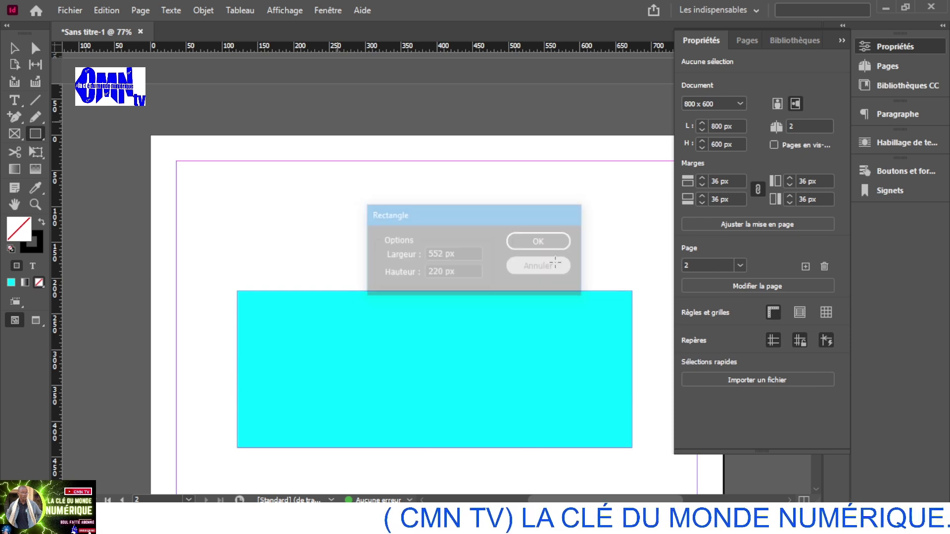
Draw a small rectangle about 97 x 68 px near the lower edge of page 1, roughly centred.
click(841, 40)
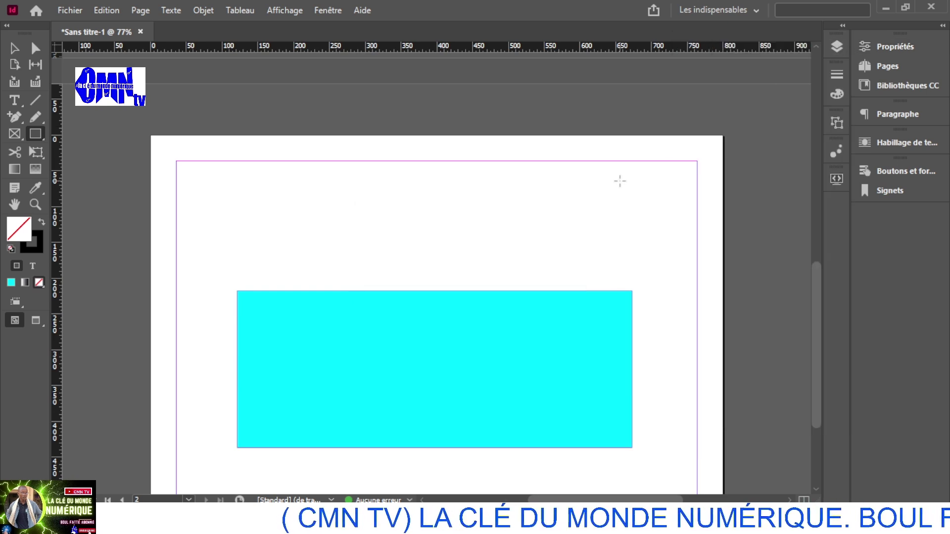
scroll(620, 181, up, 5)
scroll(666, 229, up, 3)
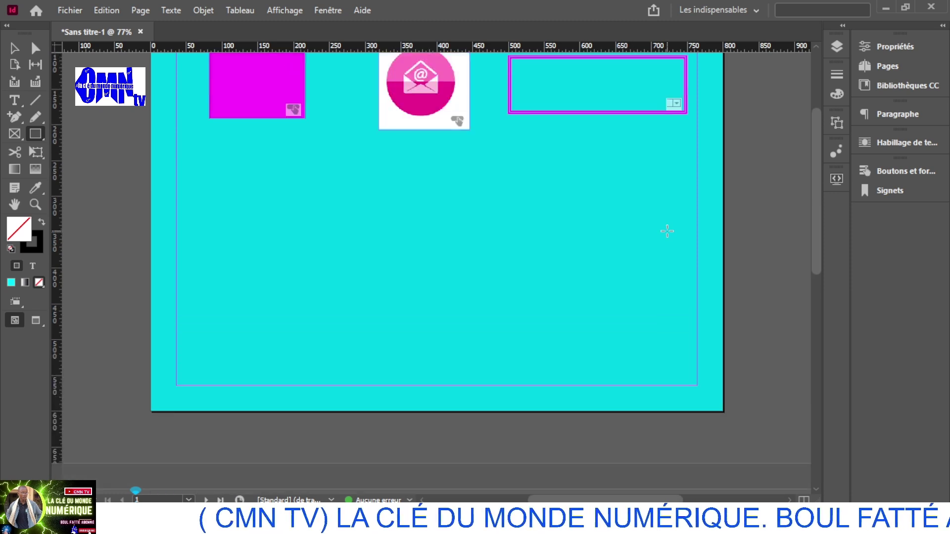
drag(389, 337, 459, 385)
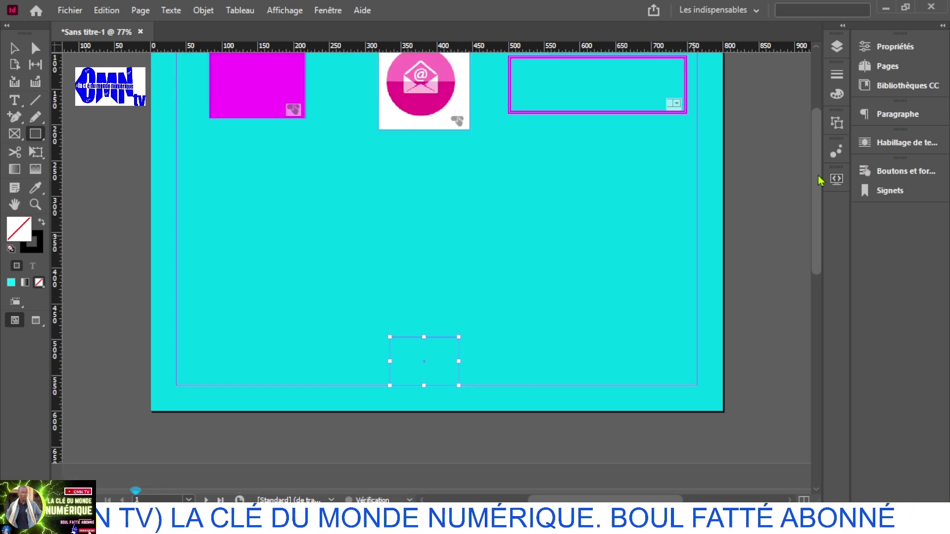
Fill the small rectangle on page 1 with RVB Magenta and set its stroke weight to 0 pt.
click(869, 49)
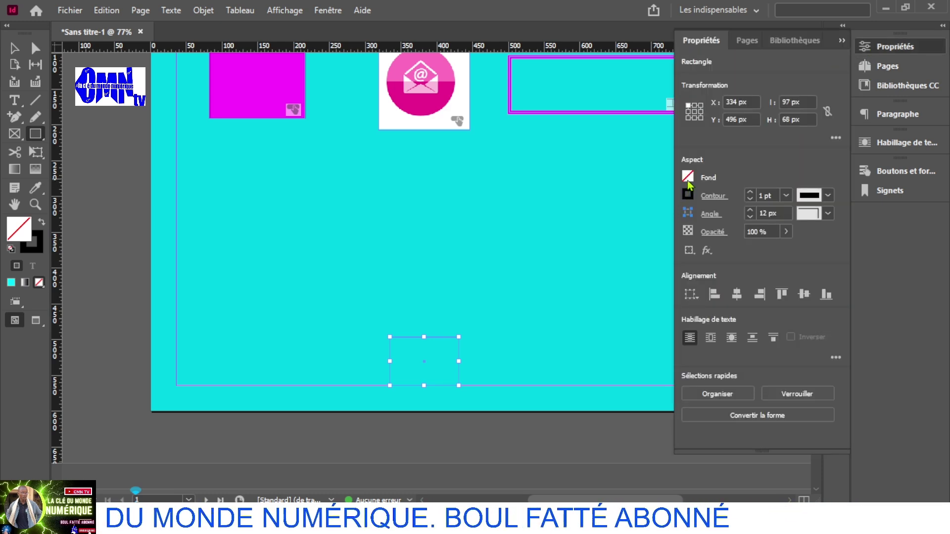
click(687, 176)
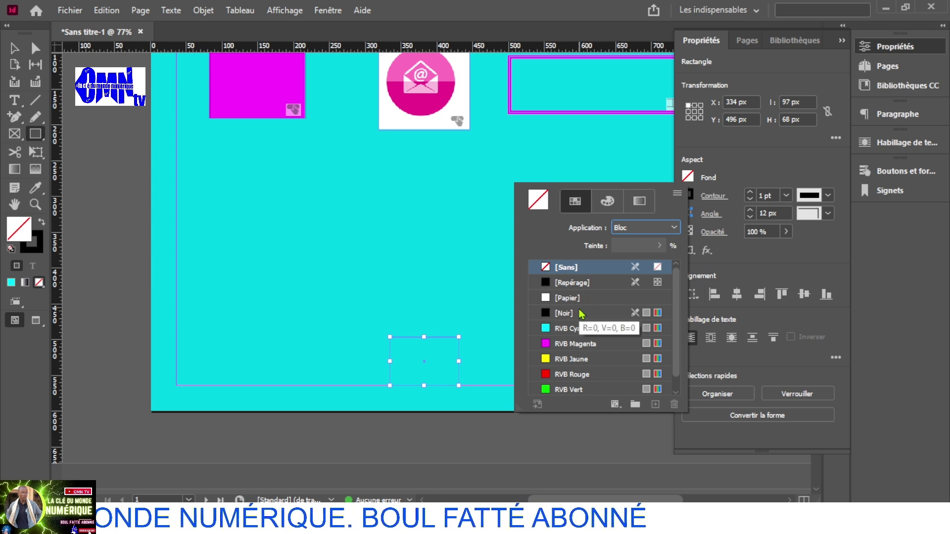
click(546, 344)
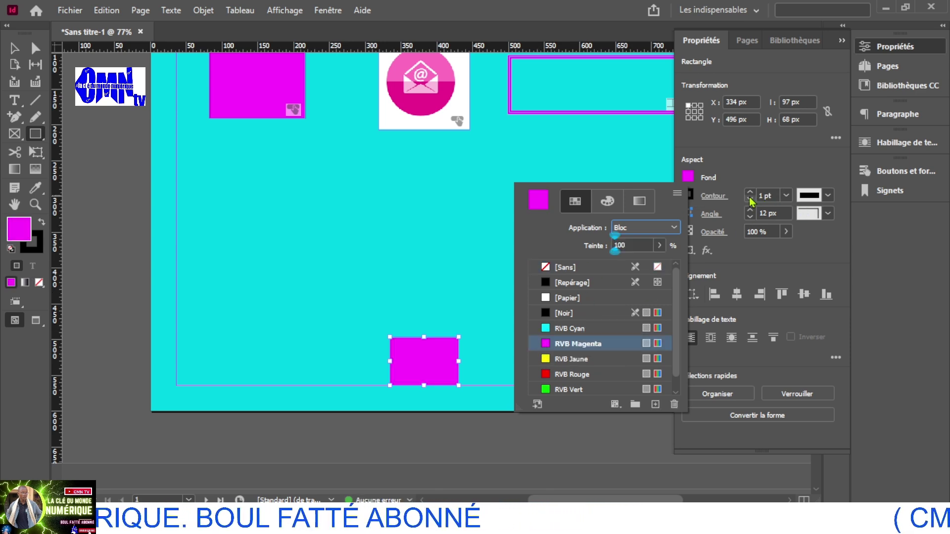
click(750, 200)
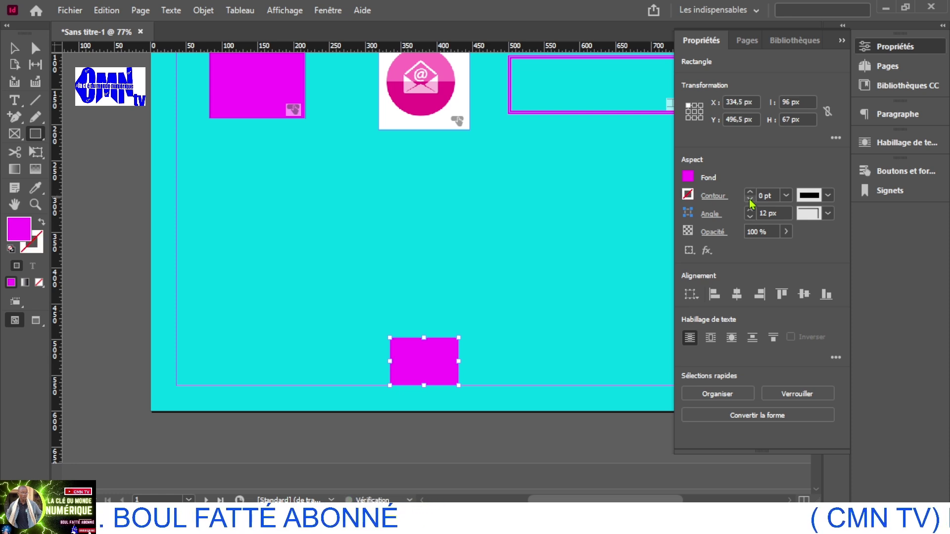
Move the magenta rectangle at the foot of page 1 up slightly, to about Y 485 px.
click(22, 50)
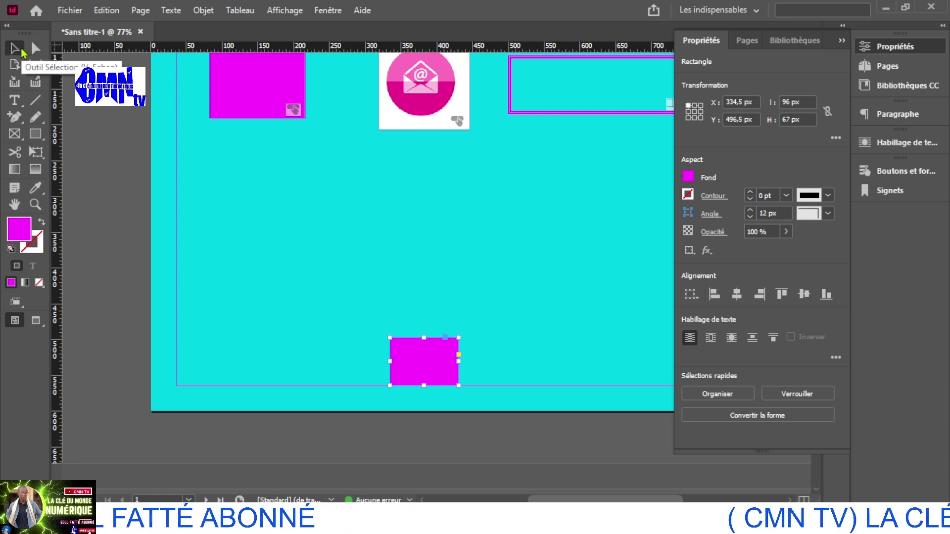
drag(442, 364, 441, 356)
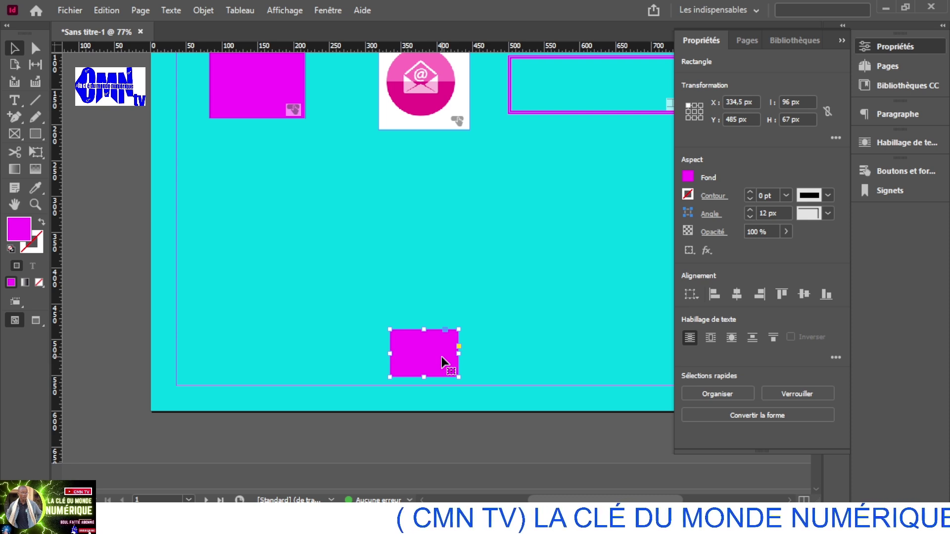
Convert the magenta rectangle near the foot of page 1 into a triangle.
click(200, 12)
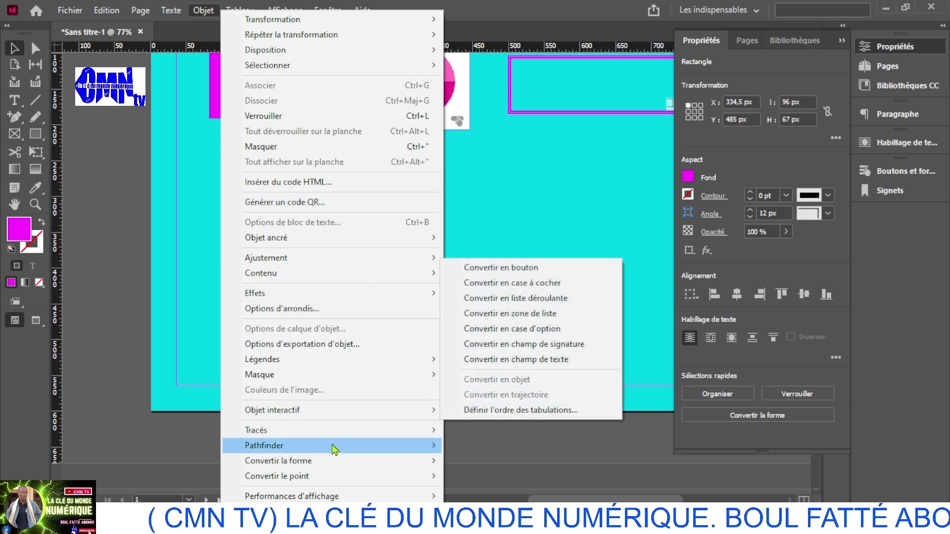
mouse_move(336, 462)
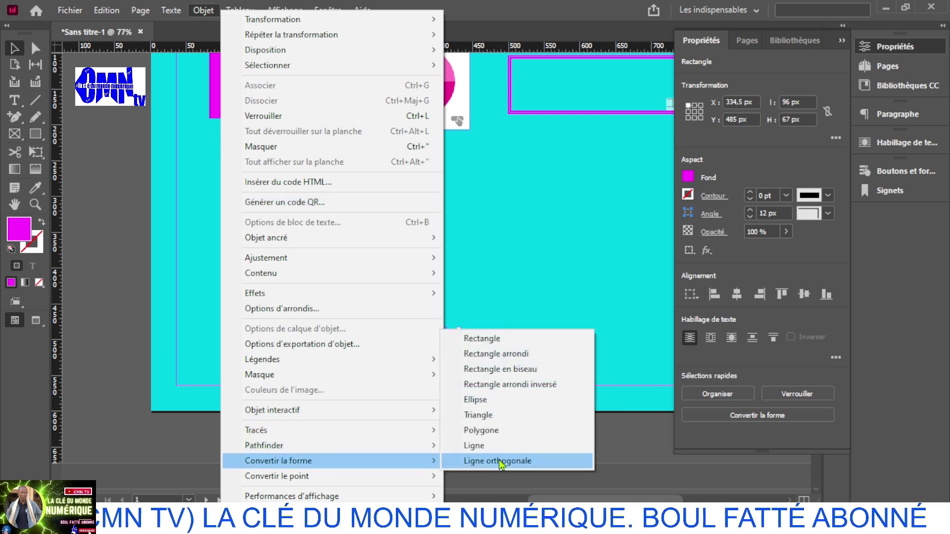
click(492, 414)
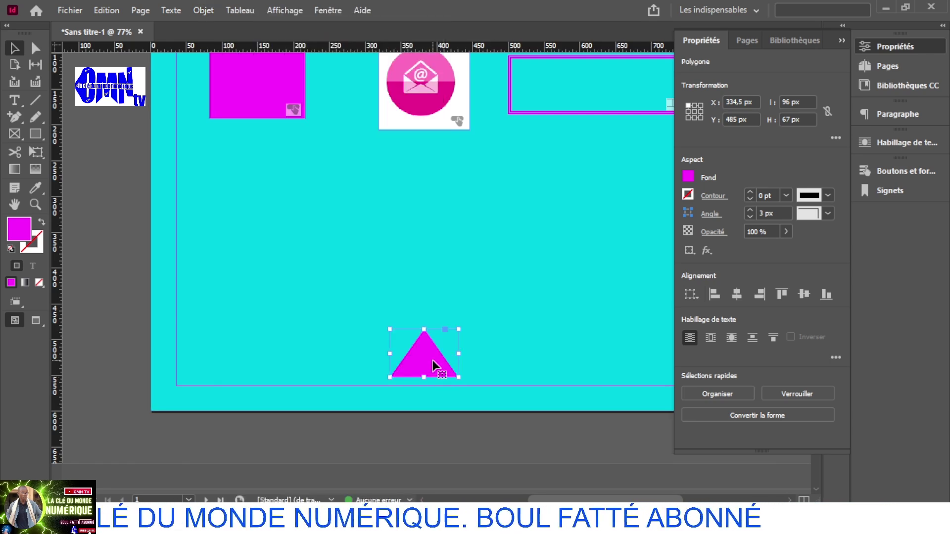
Rotate the magenta triangle half a turn so it points downward and move it about 20 px to the right.
drag(460, 322, 381, 384)
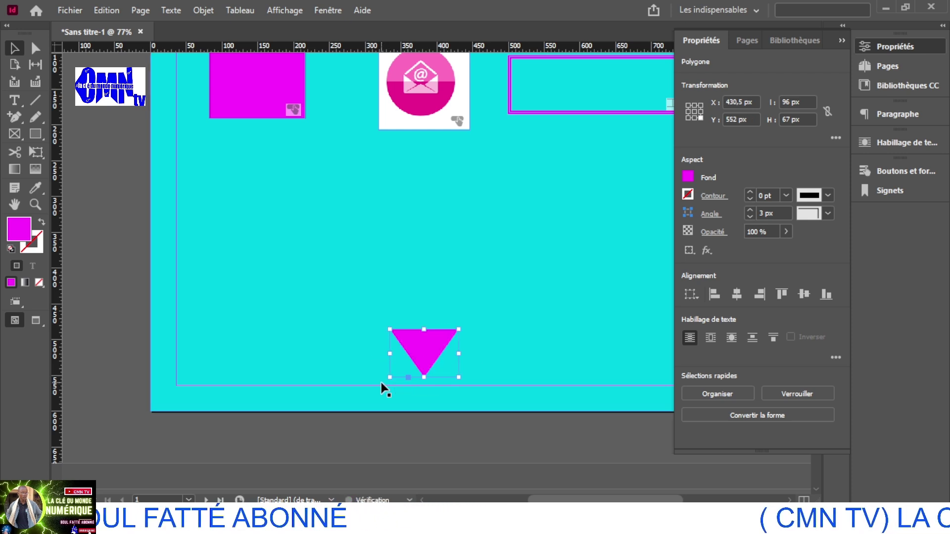
drag(421, 357, 436, 357)
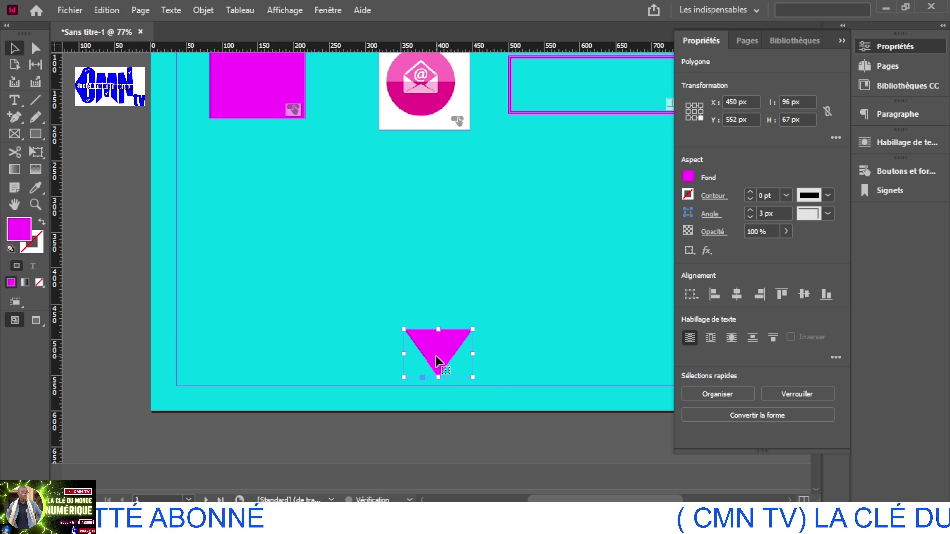
Convert the magenta triangle into a button with the click action Atteindre la page suivante.
right_click(436, 361)
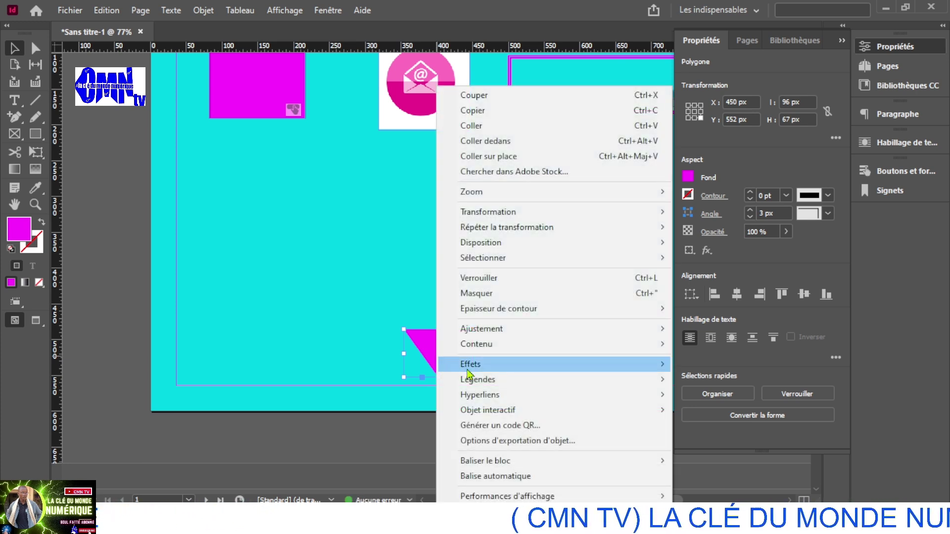
mouse_move(517, 417)
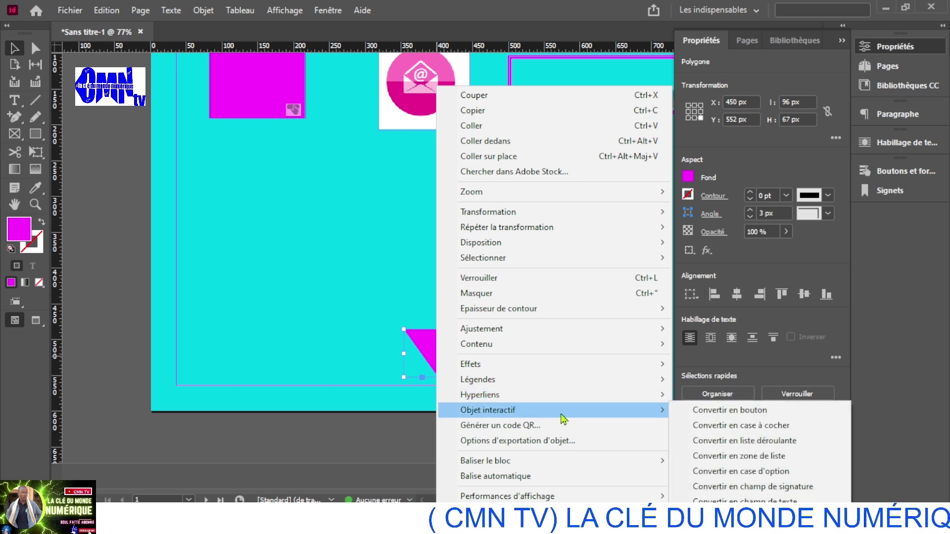
click(733, 415)
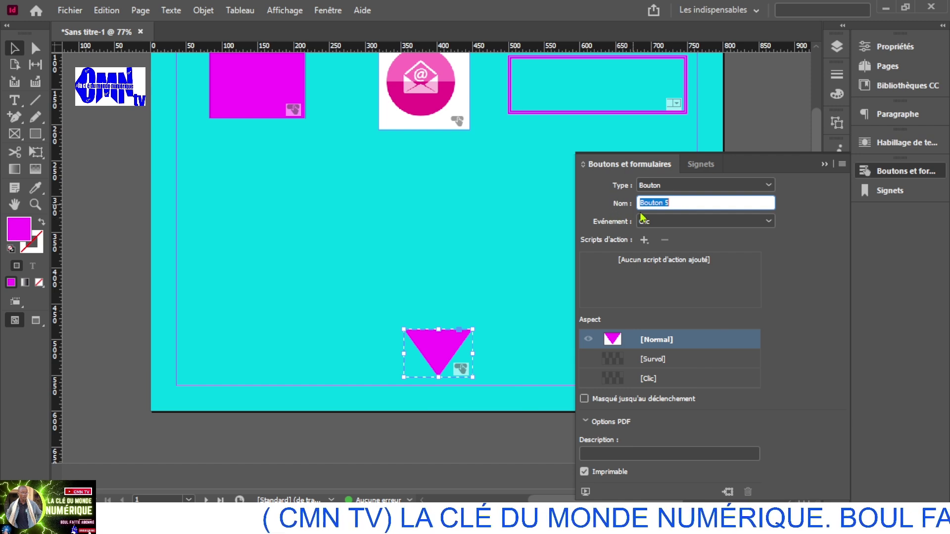
click(643, 241)
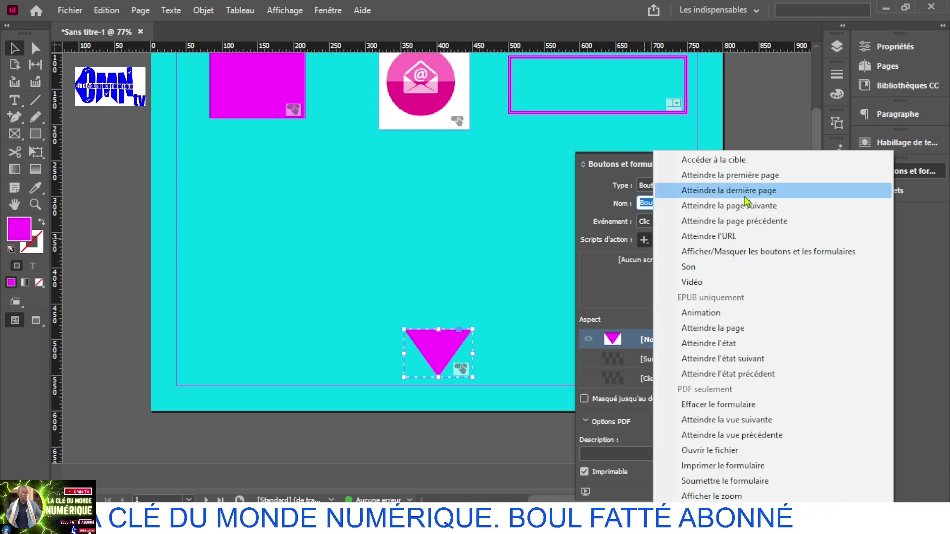
click(752, 210)
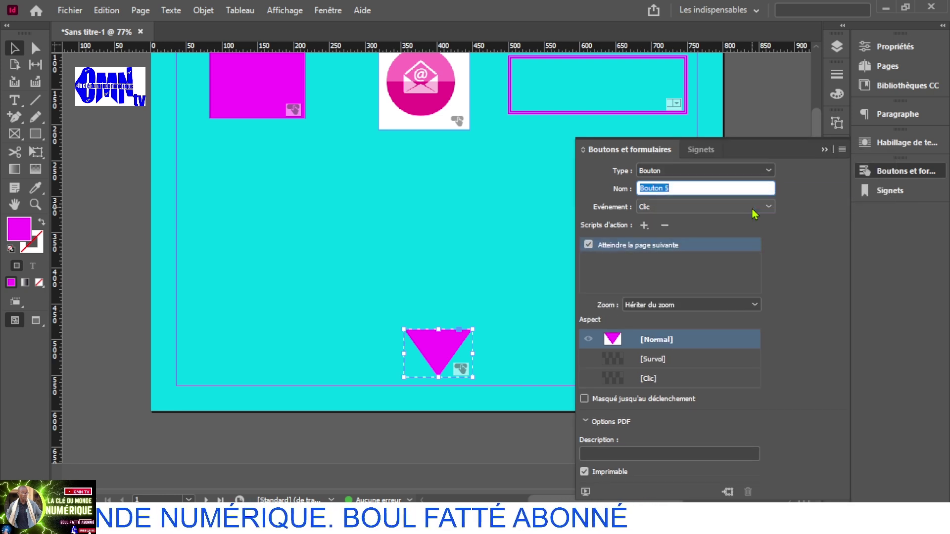
Activate the triangle button's [Survol] state and fill it with RVB Jaune.
click(614, 359)
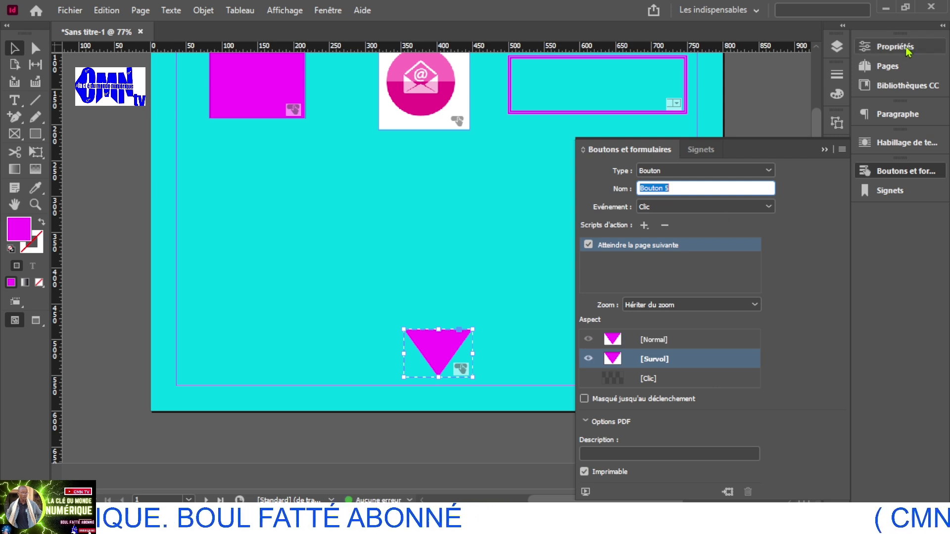
click(934, 52)
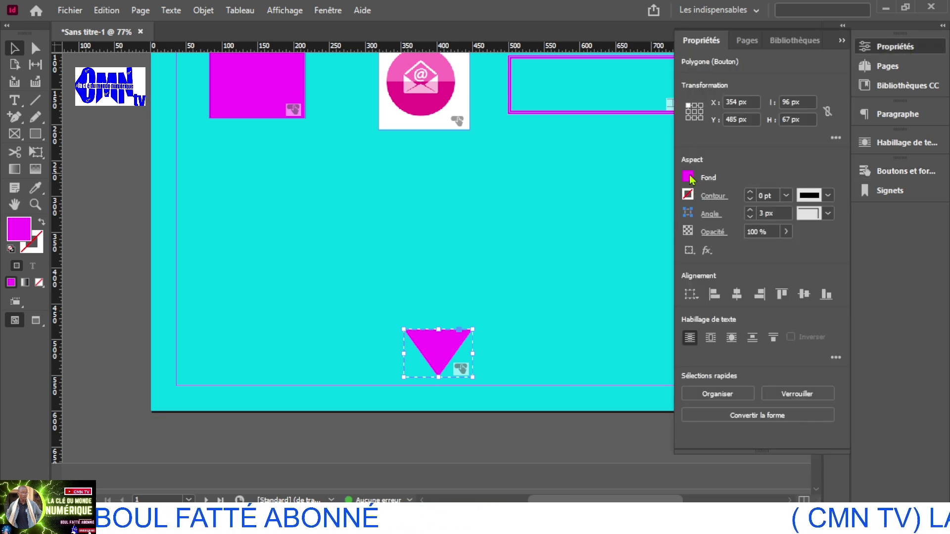
click(688, 176)
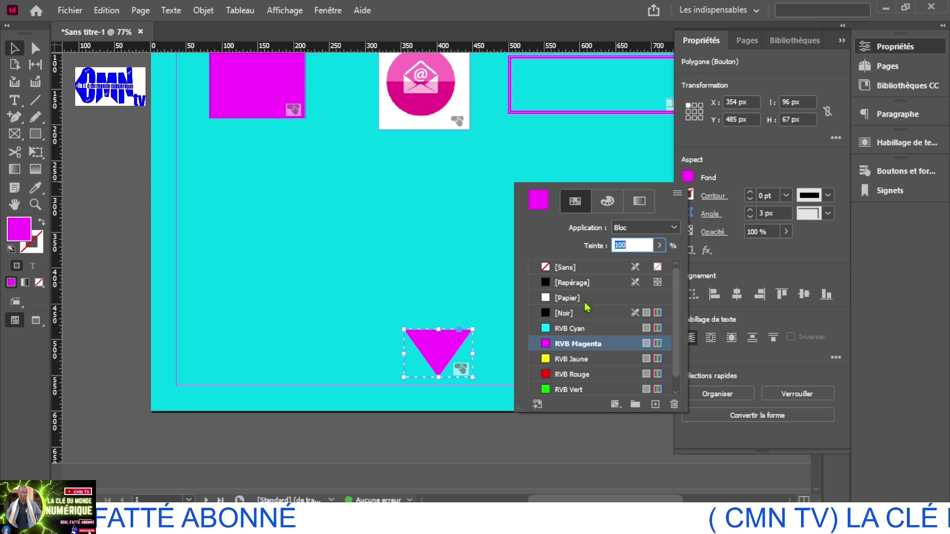
click(550, 364)
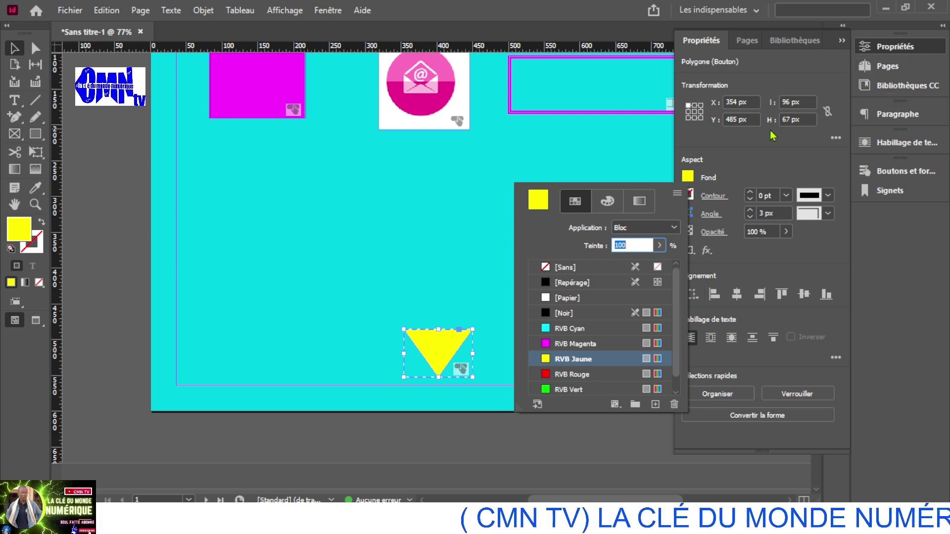
click(843, 45)
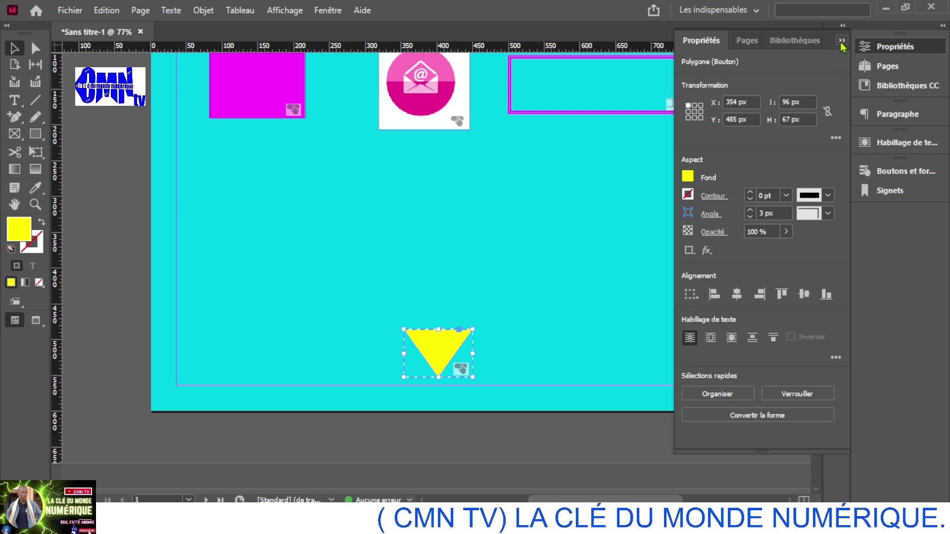
click(843, 45)
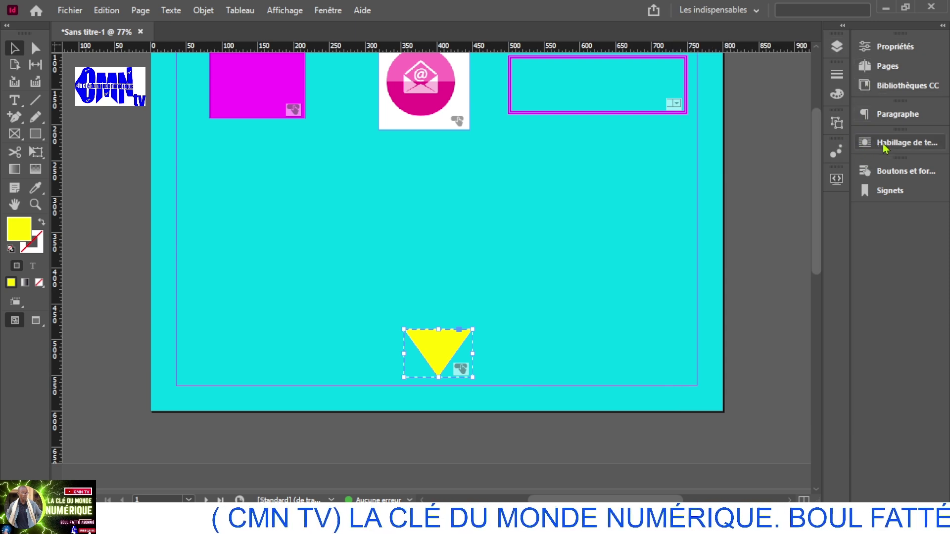
Activate the triangle button's [Clic] state and fill it with RVB Vert.
click(900, 171)
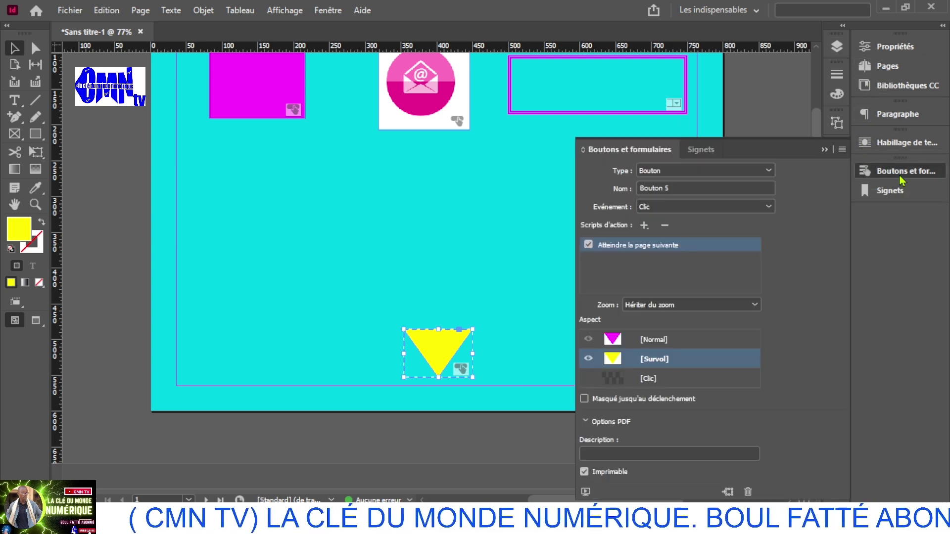
click(615, 381)
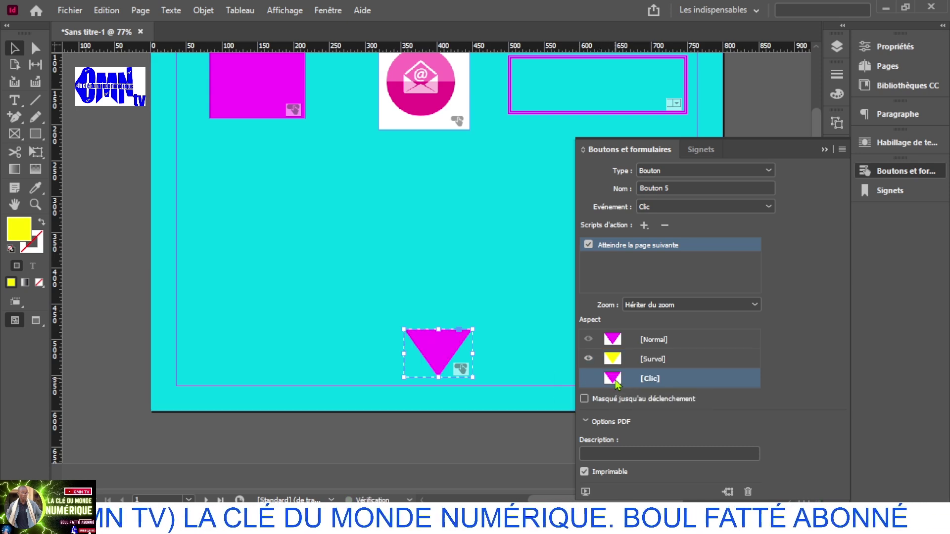
click(896, 47)
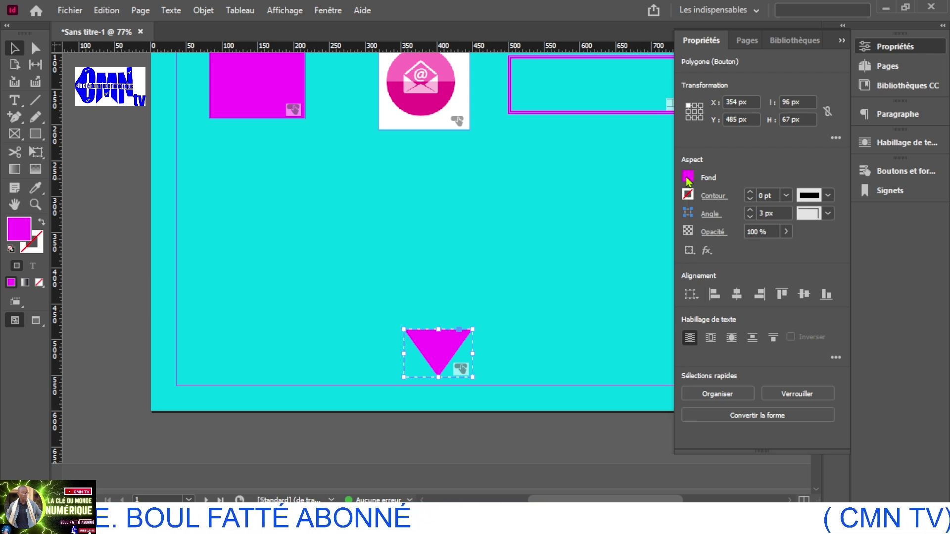
click(687, 179)
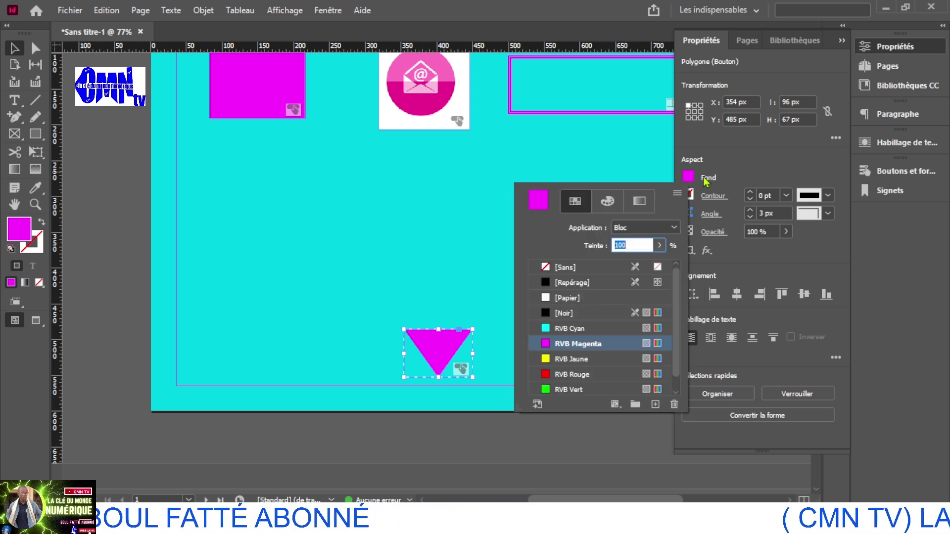
click(546, 390)
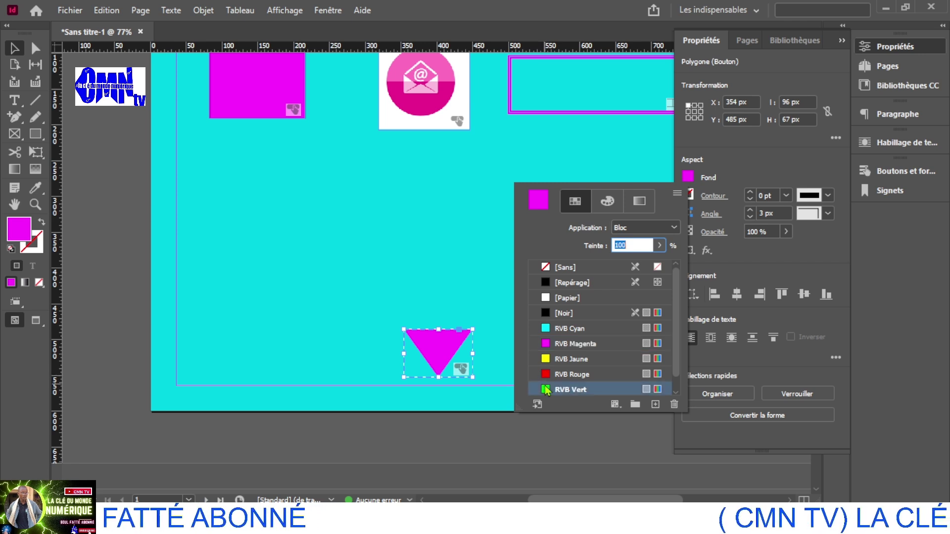
click(758, 166)
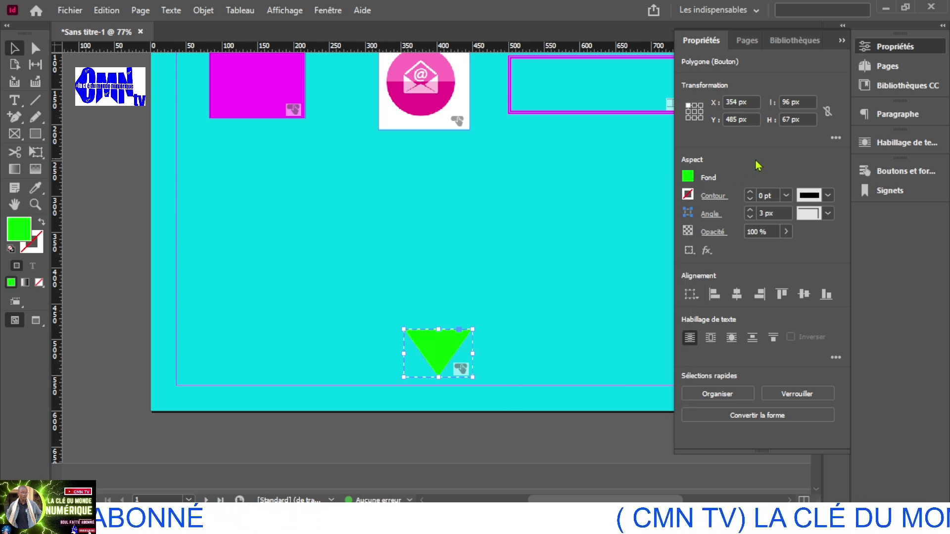
click(840, 42)
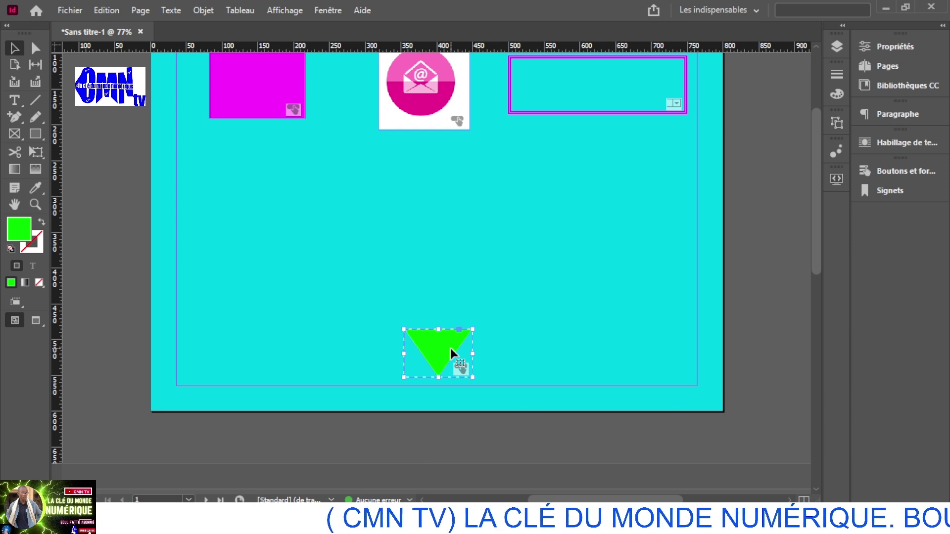
Paste a copy of the triangle button below page 2's cyan rectangle and rotate it so it points upward.
scroll(450, 348, down, 10)
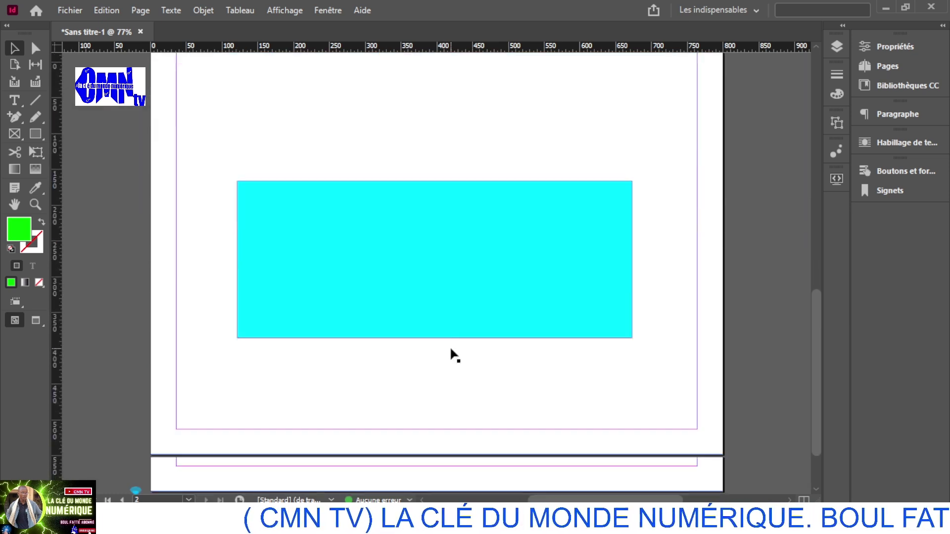
key(ctrl+v)
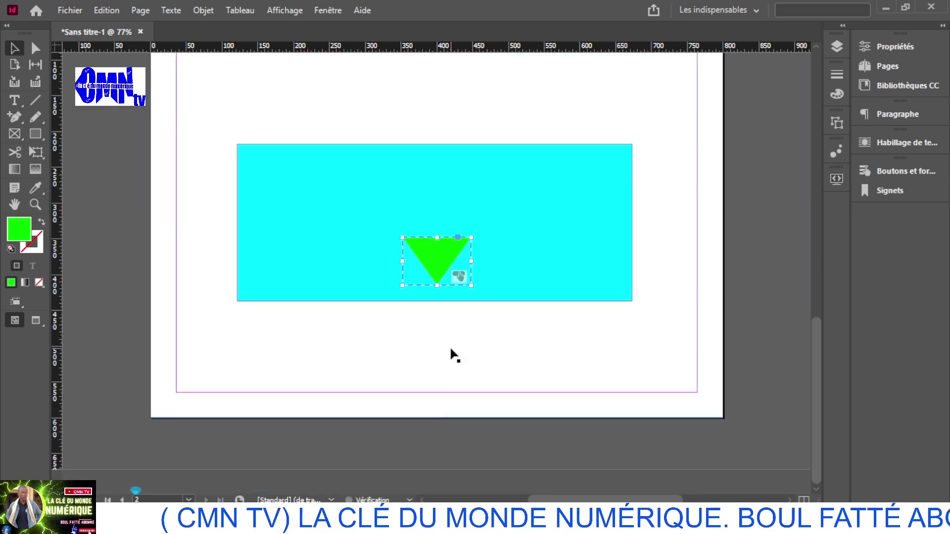
drag(445, 262, 443, 333)
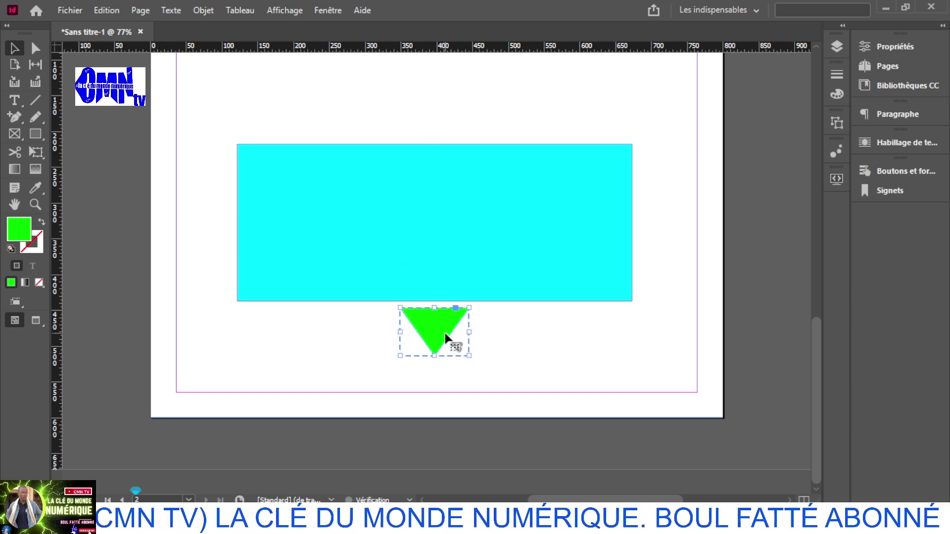
drag(480, 304, 391, 360)
drag(434, 337, 432, 360)
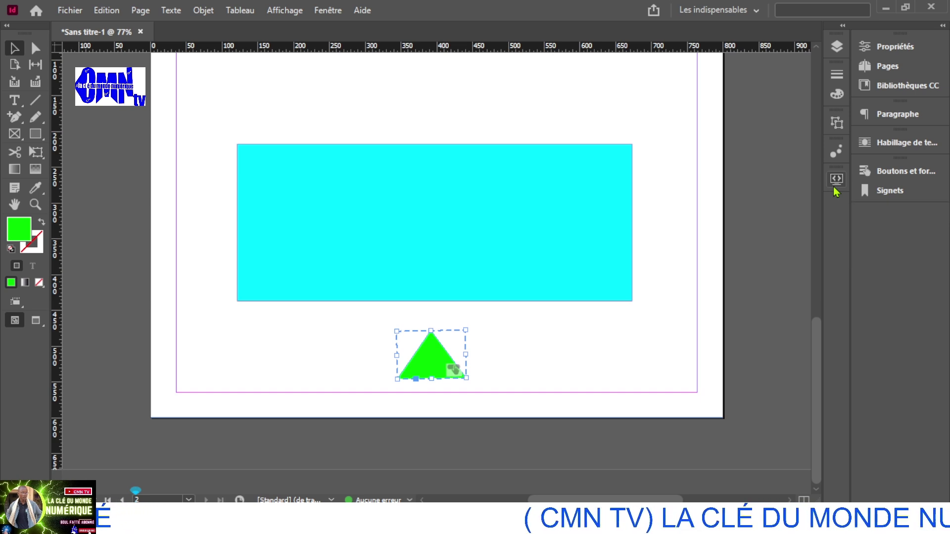
Replace the page 2 triangle button's click action with Atteindre la page précédente.
click(896, 171)
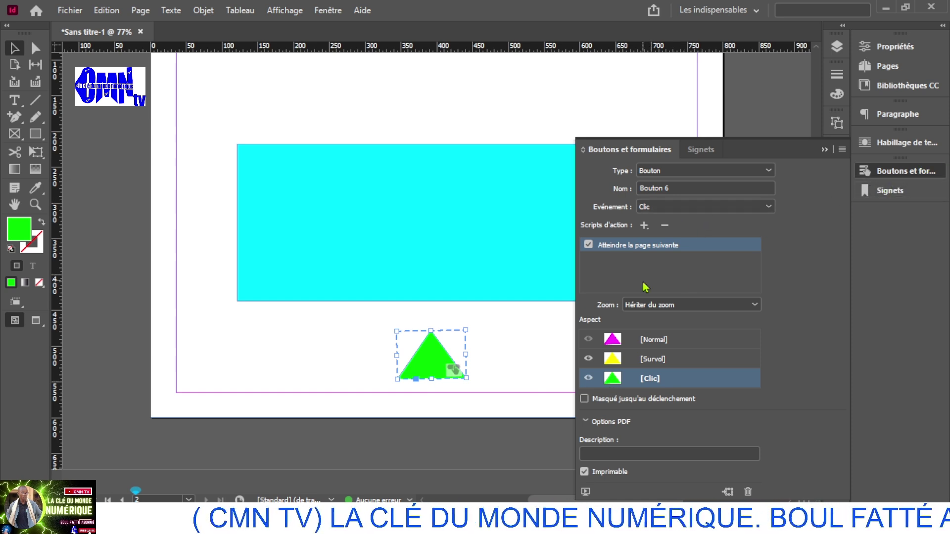
click(663, 231)
click(476, 278)
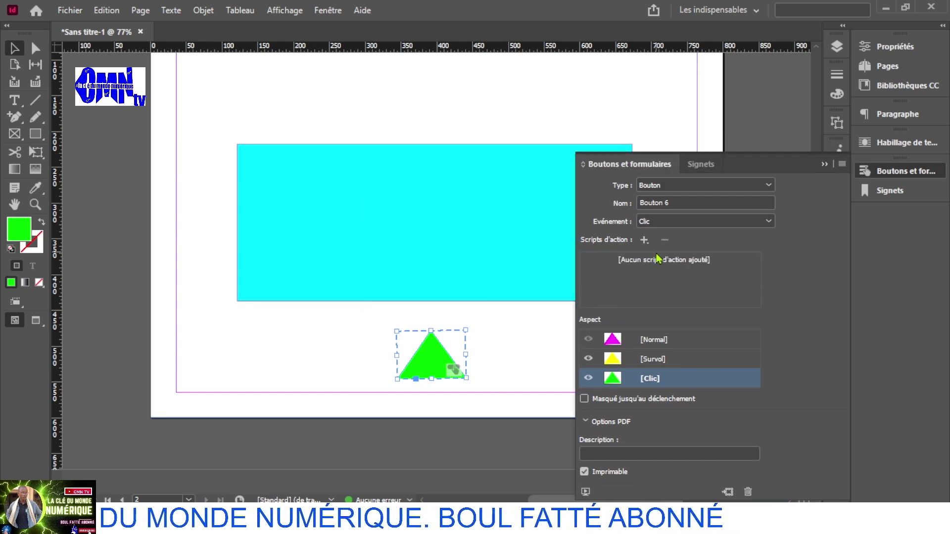
click(644, 240)
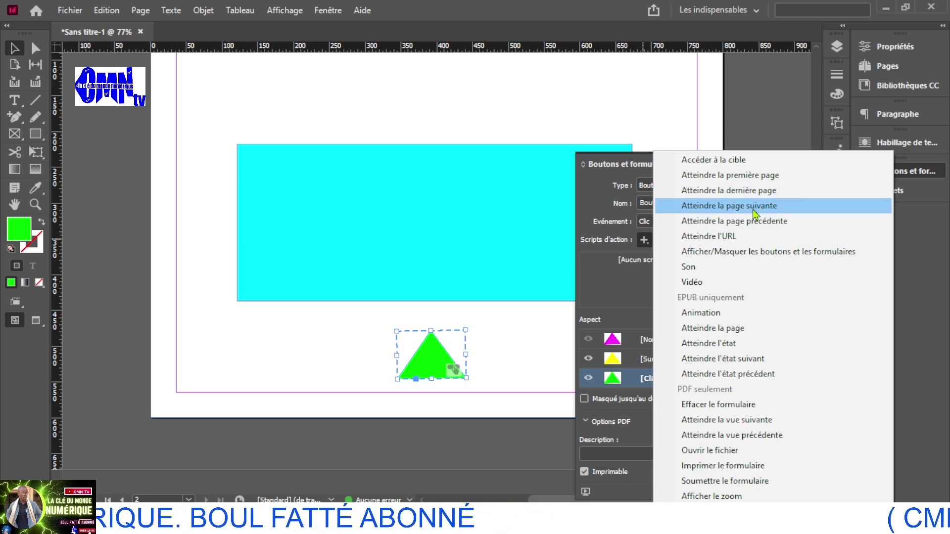
click(767, 226)
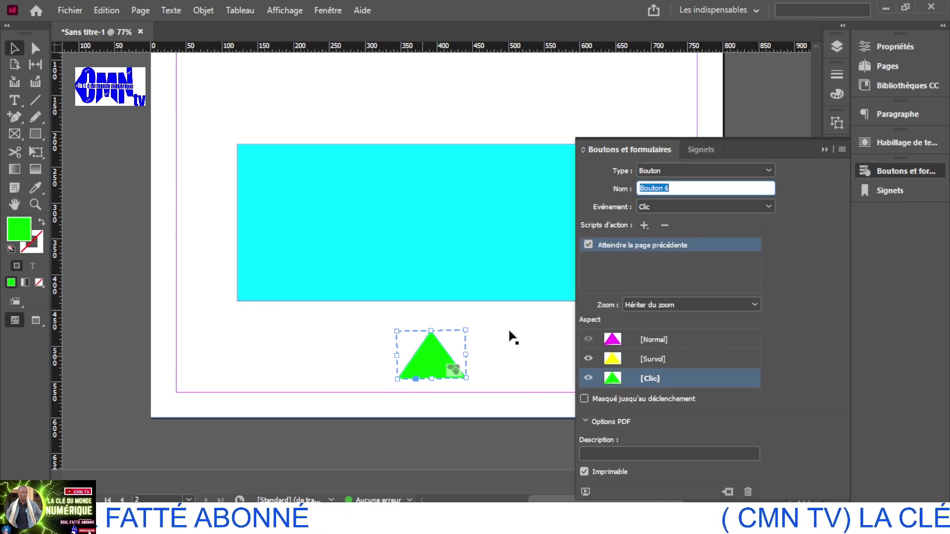
click(823, 151)
scroll(716, 195, up, 6)
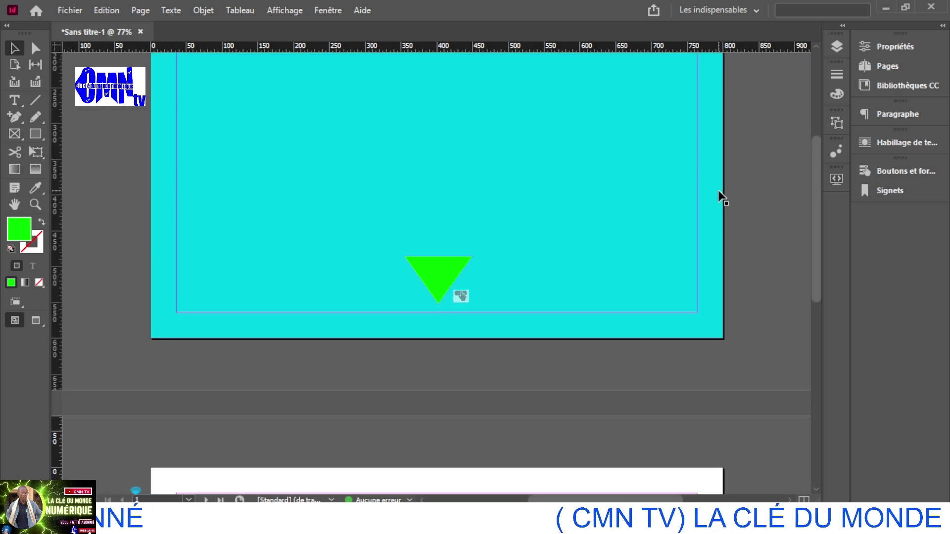
scroll(719, 196, up, 6)
scroll(719, 195, down, 8)
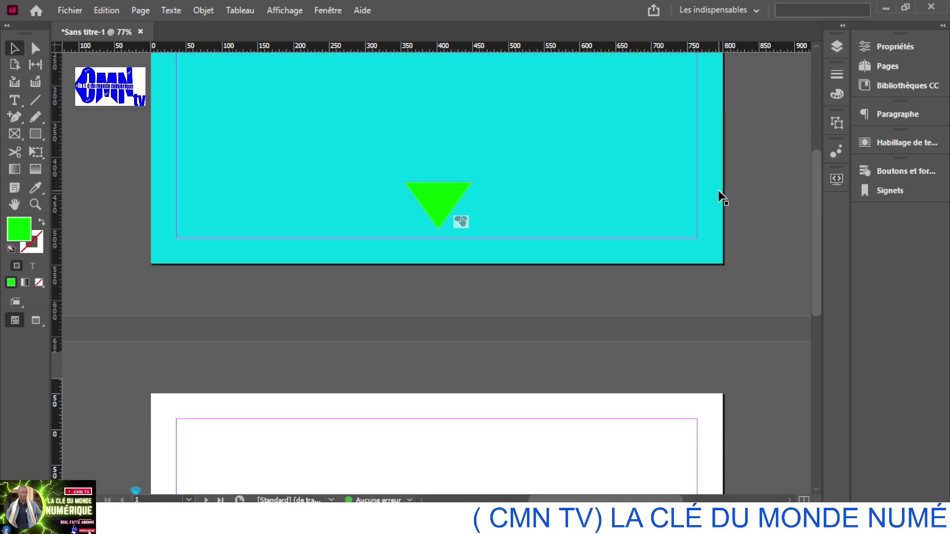
scroll(719, 197, down, 7)
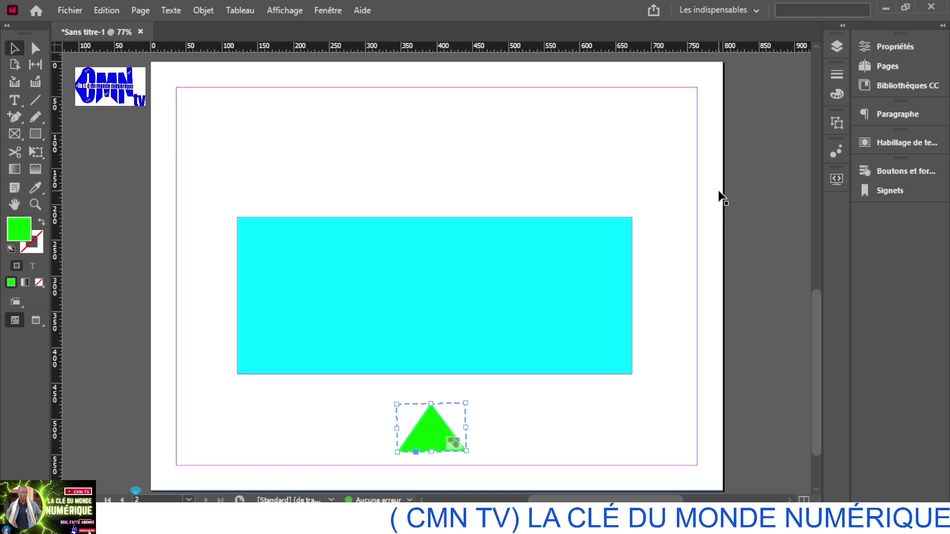
Export all pages to the Bureau folder as Sans titre-1 in Adobe PDF (interactif) format, accepting the adjustment of rotated interactive elements.
click(79, 13)
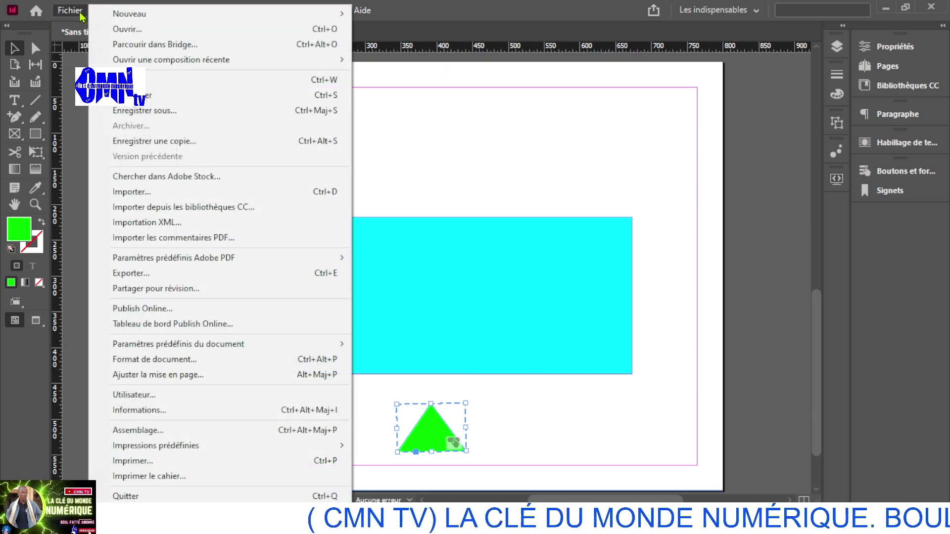
mouse_move(162, 260)
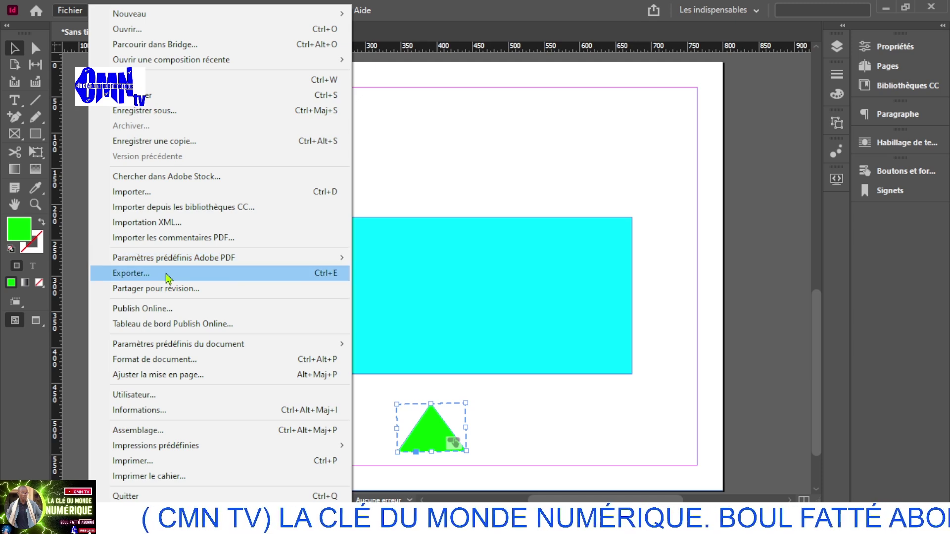
click(168, 274)
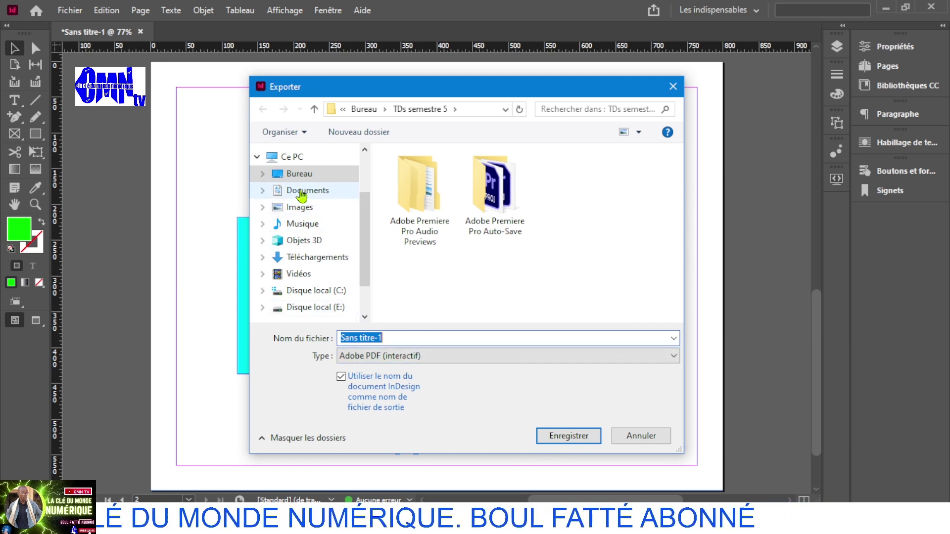
click(297, 174)
scroll(521, 277, down, 2)
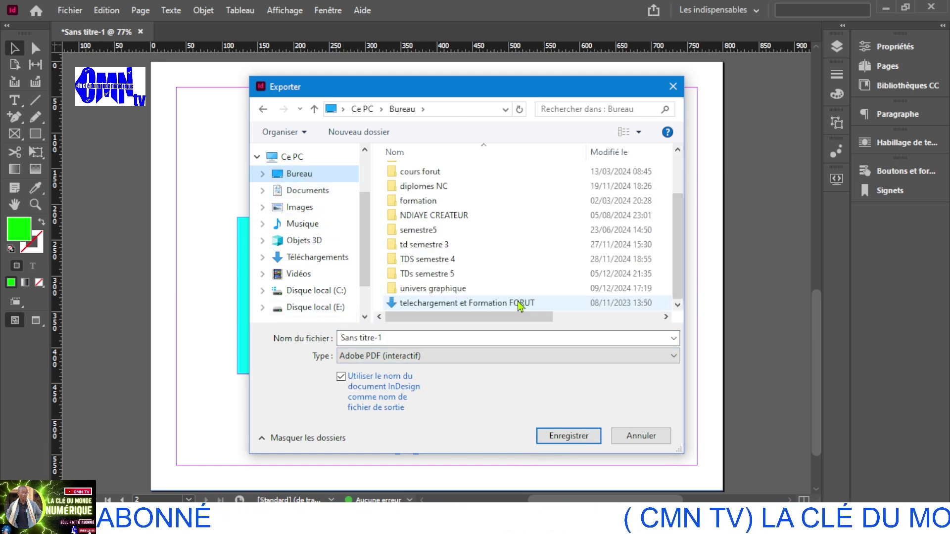
click(483, 358)
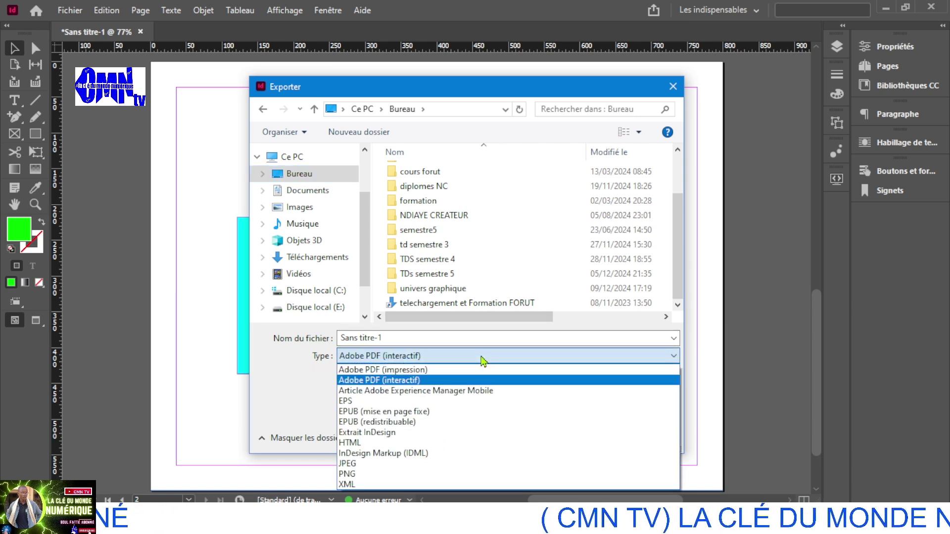
click(450, 380)
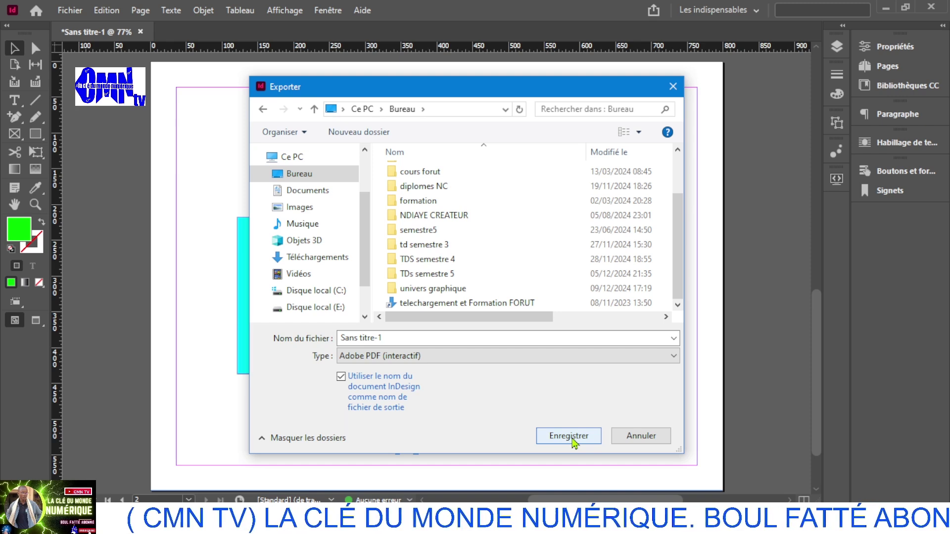
click(569, 435)
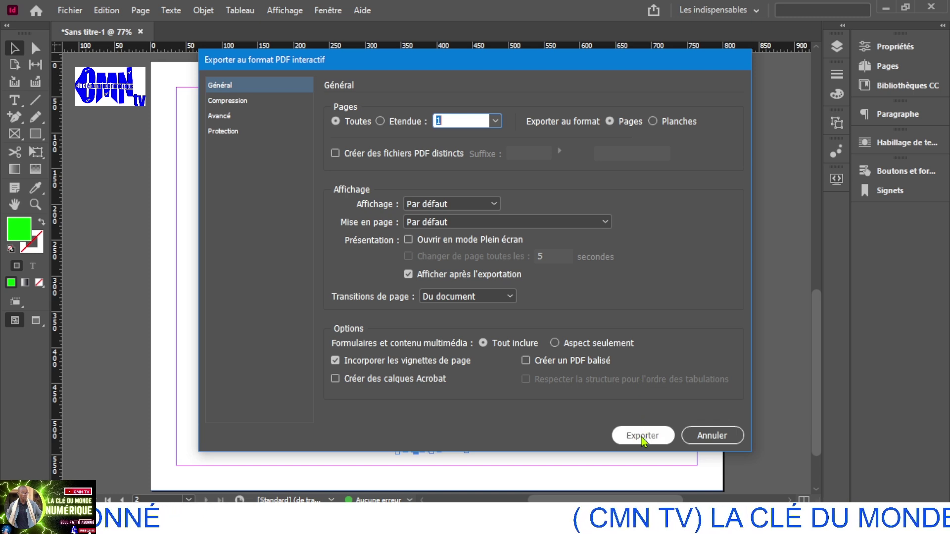
click(643, 437)
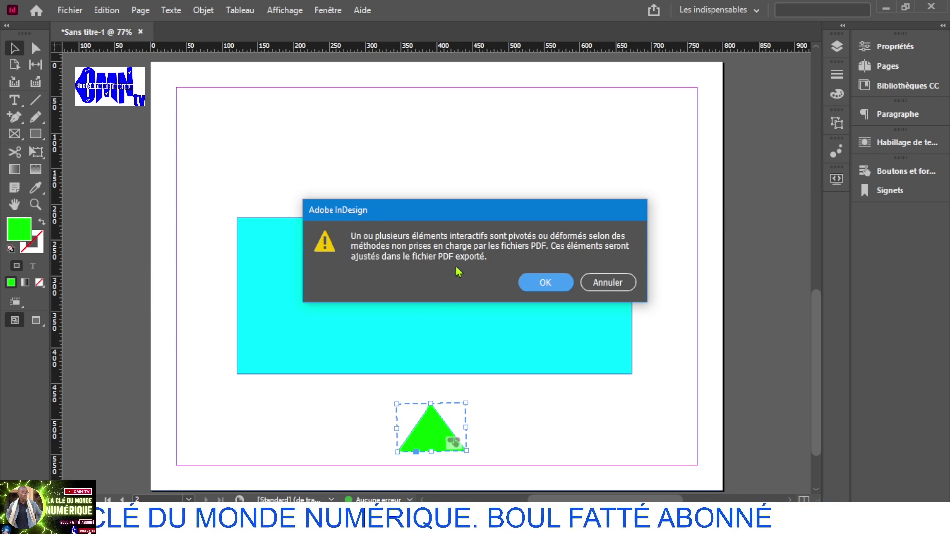
click(546, 282)
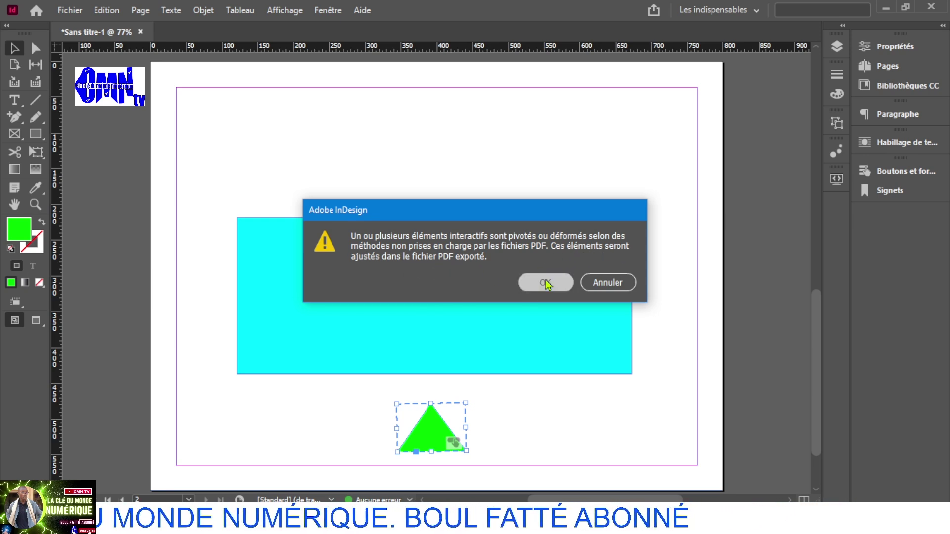
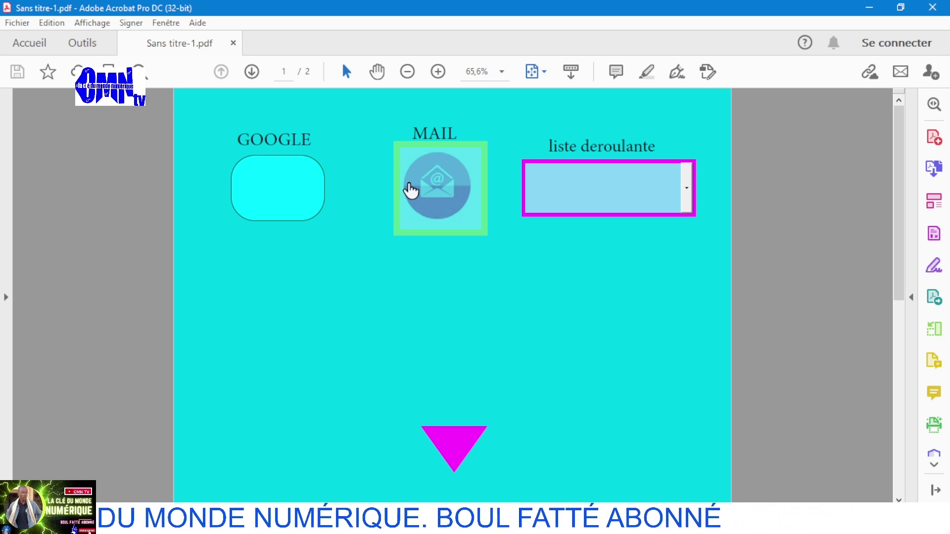
Test the drop-down list in the exported PDF by choosing c tout, maafé and soupou kandia in turn.
click(545, 184)
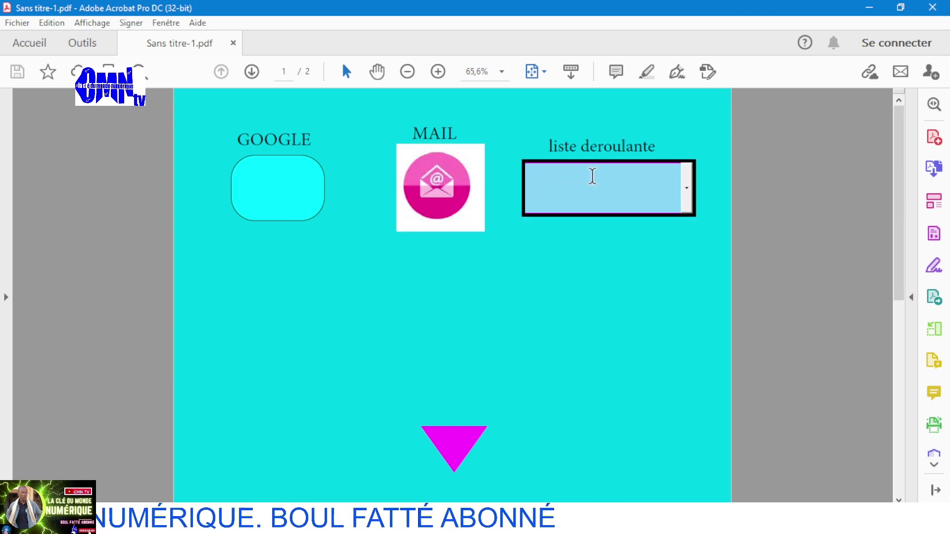
click(688, 200)
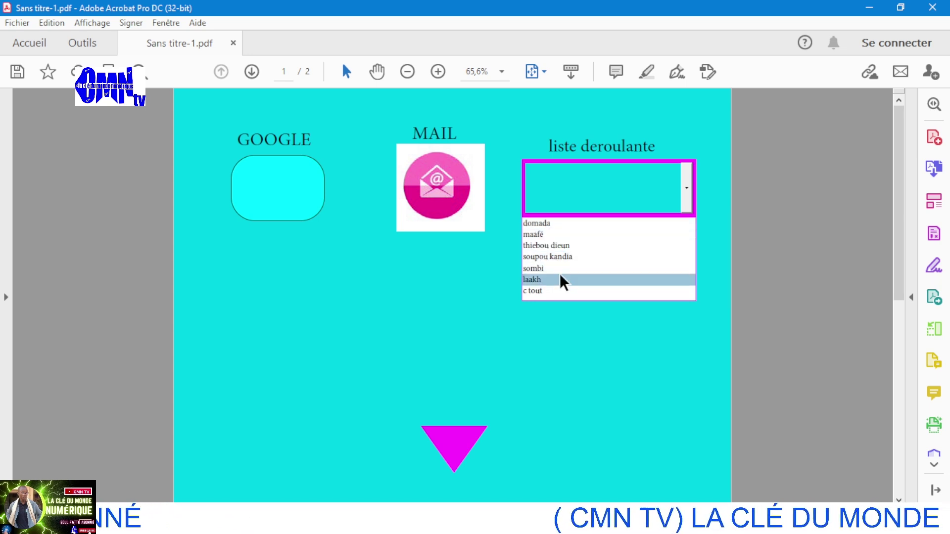
click(689, 202)
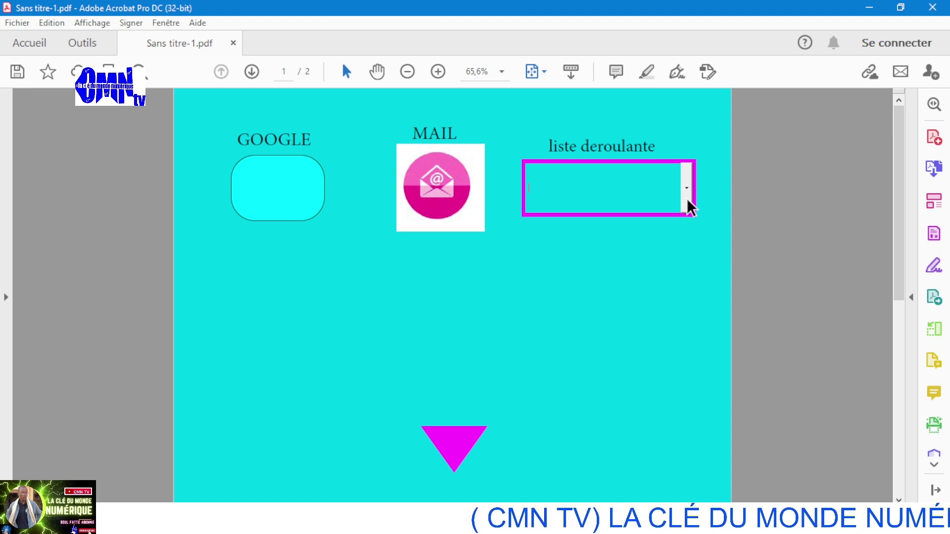
click(688, 202)
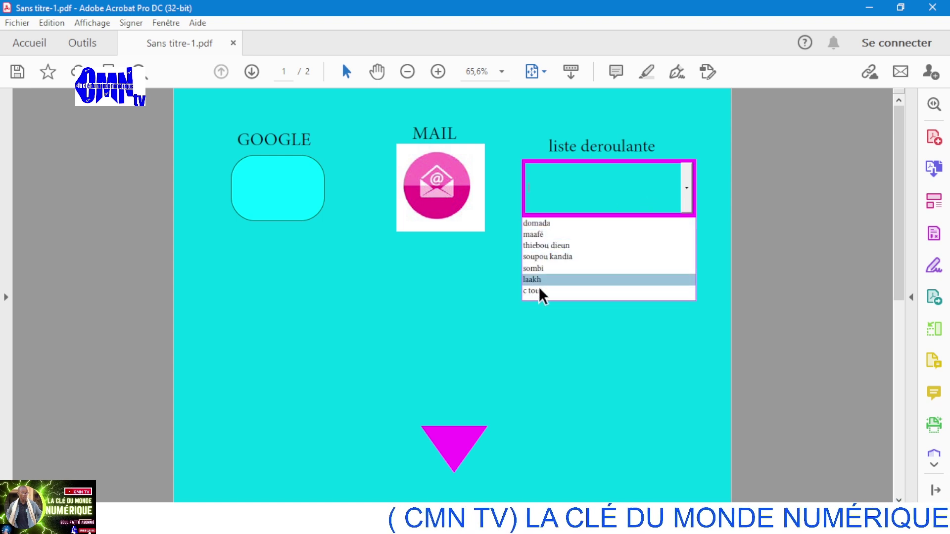
click(562, 291)
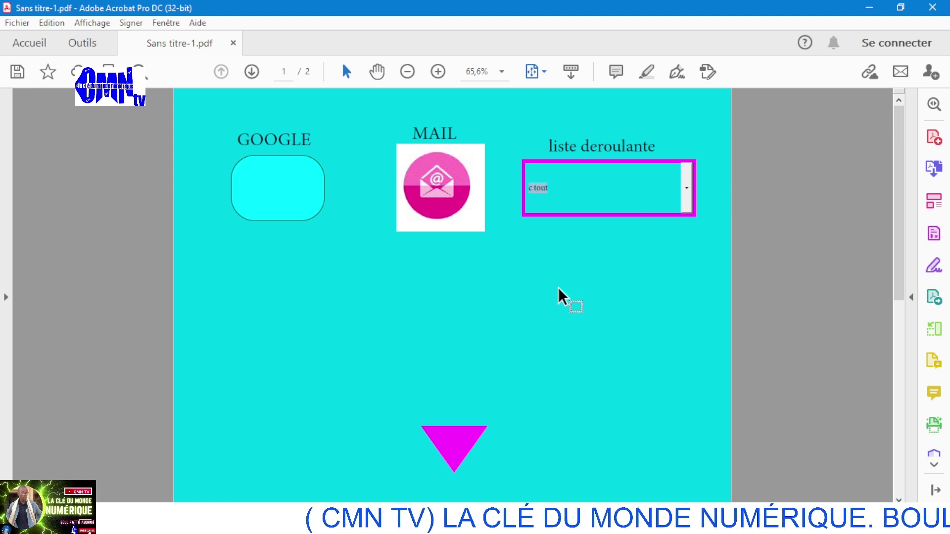
click(687, 200)
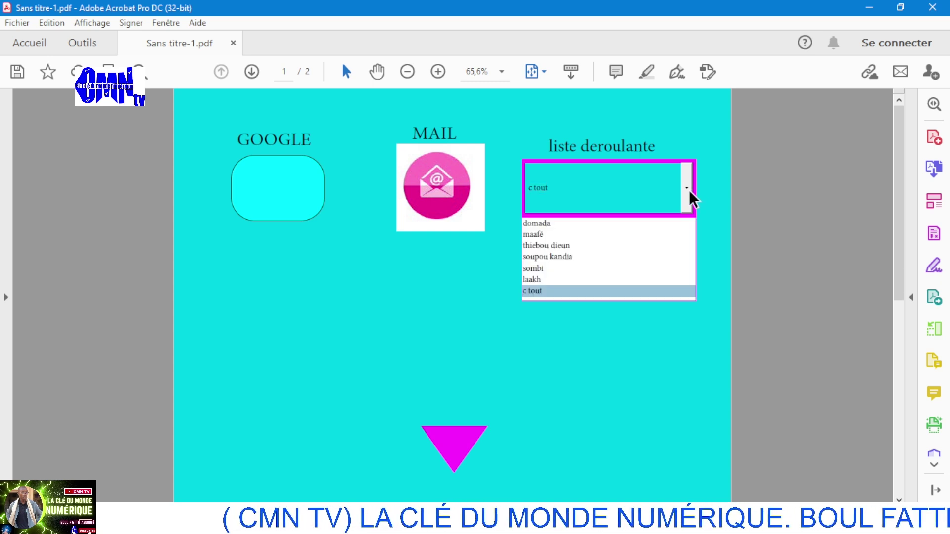
click(557, 234)
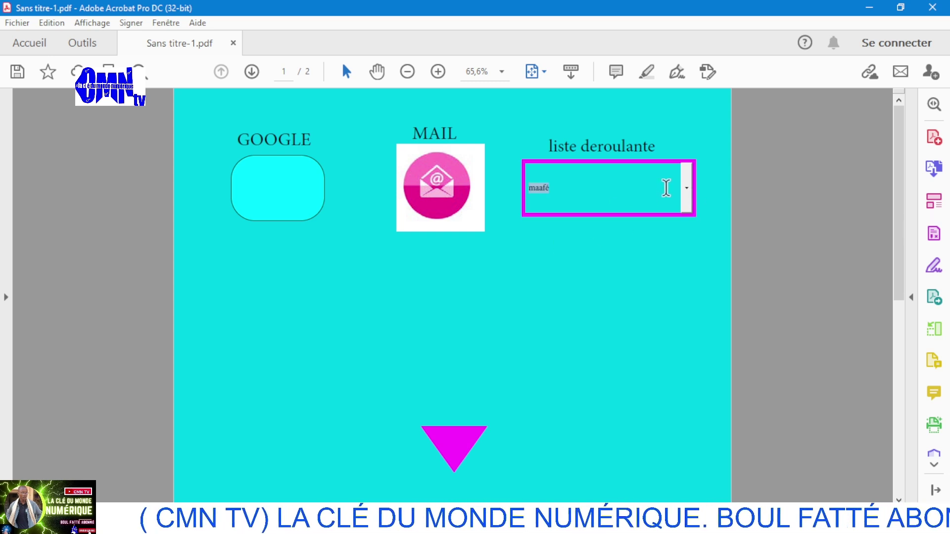
click(688, 200)
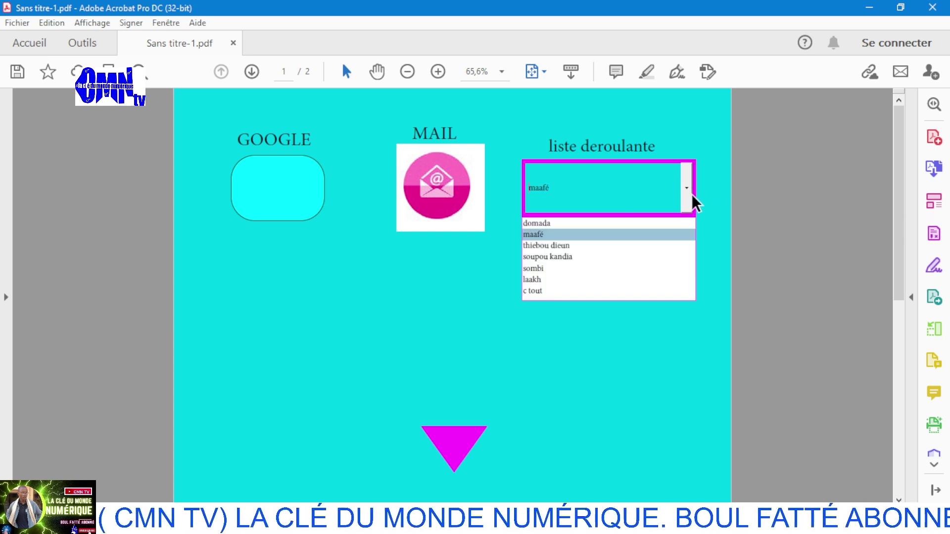
click(577, 258)
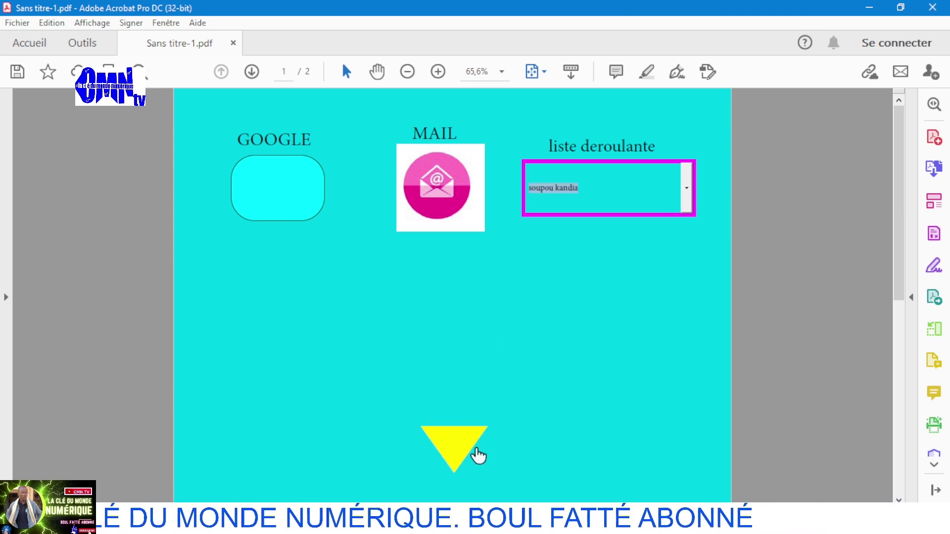
Test the triangle buttons in the PDF by going to page 2 and back to page 1.
click(452, 450)
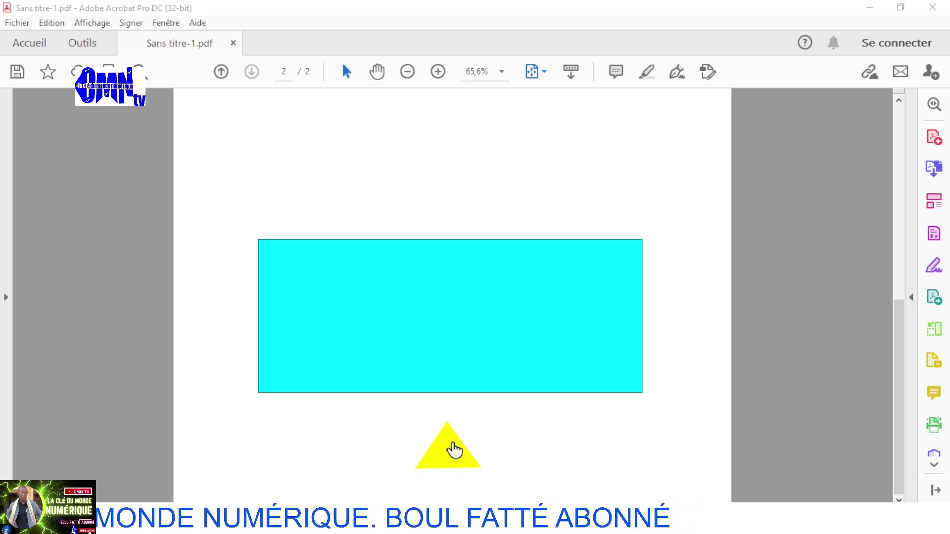
click(449, 461)
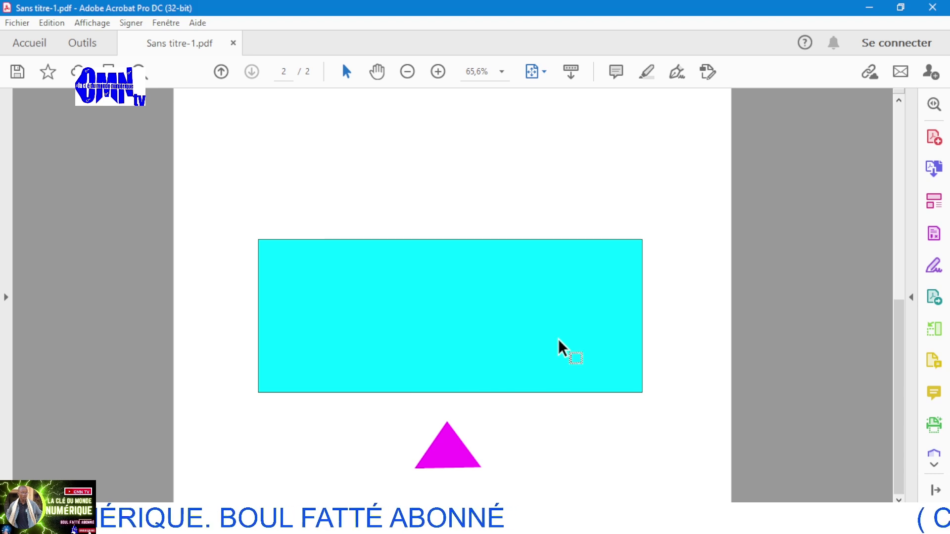
click(439, 455)
click(446, 454)
click(448, 454)
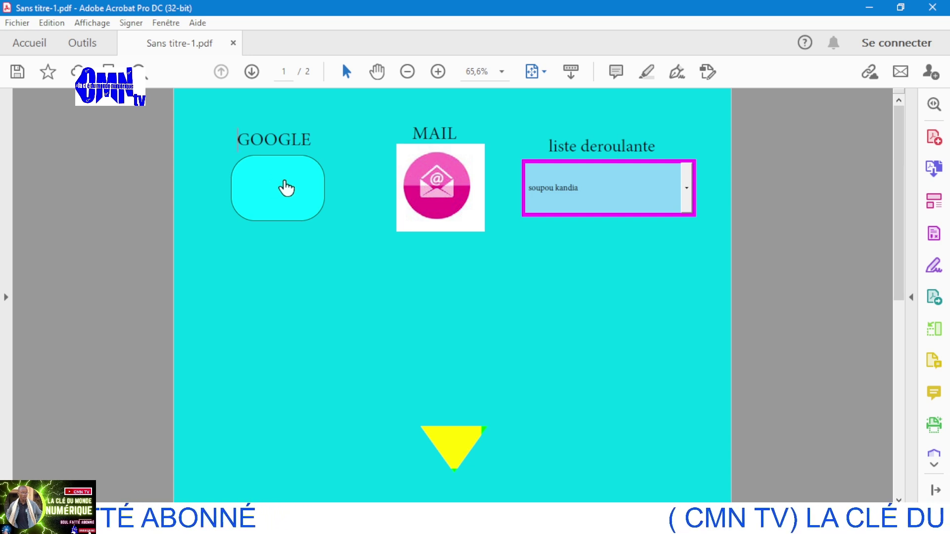
Test the GOOGLE and MAIL buttons, authorizing the connection to mail.google.com and closing the web pages they open.
click(284, 181)
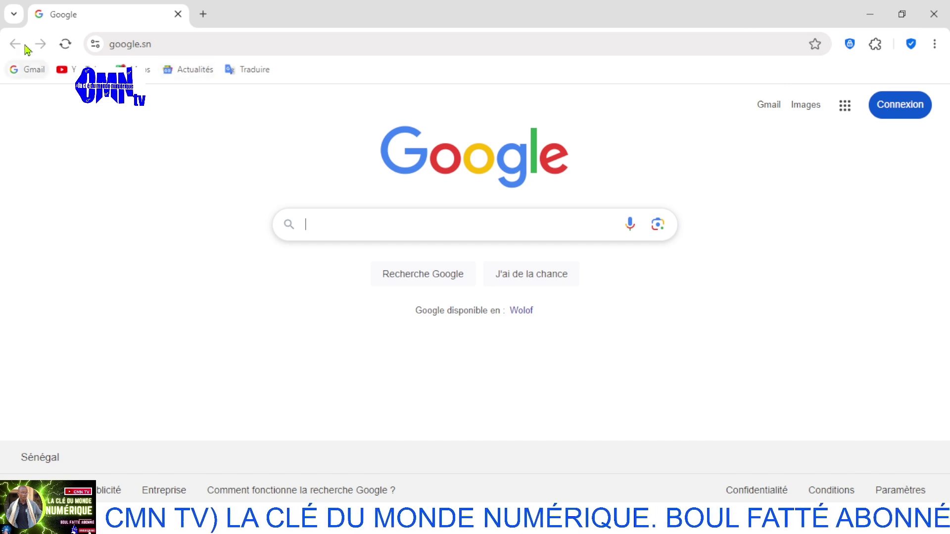
click(177, 14)
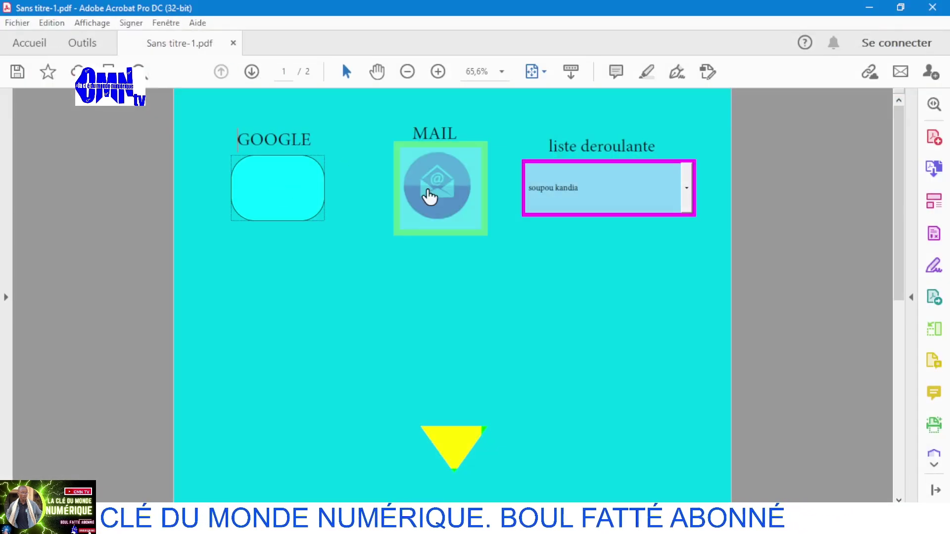
click(429, 197)
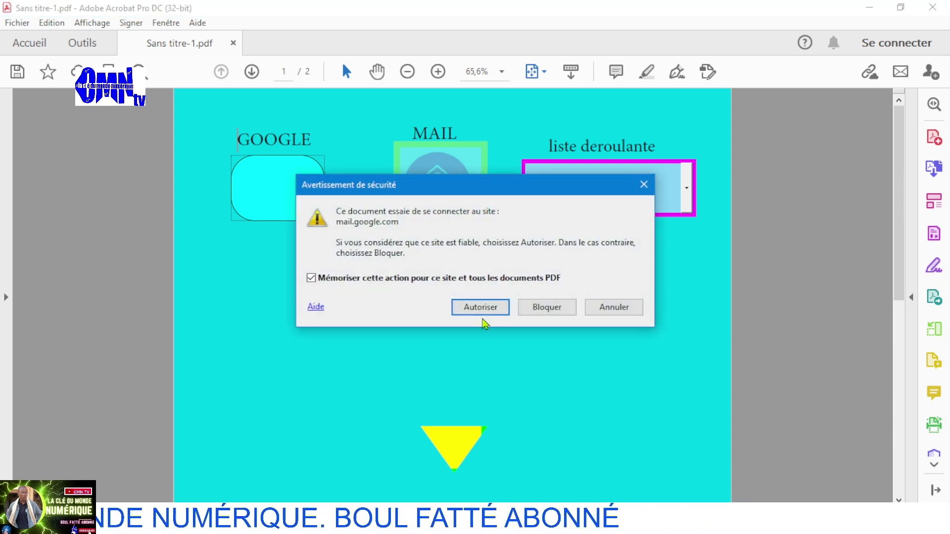
click(490, 311)
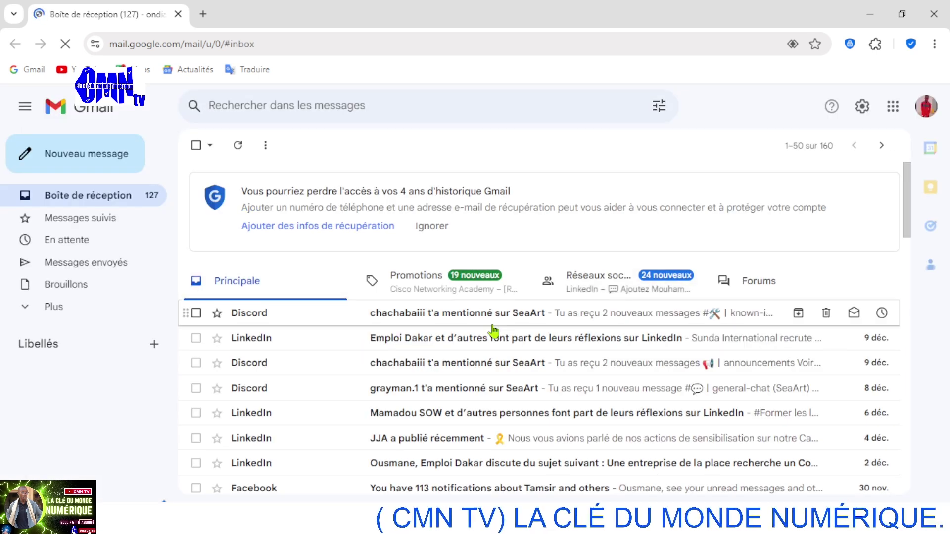
scroll(493, 330, down, 4)
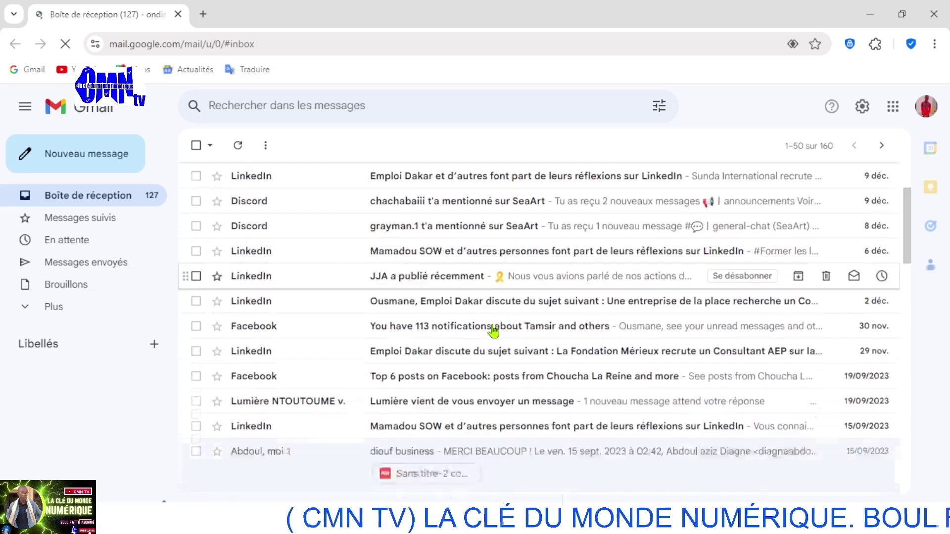
scroll(493, 331, up, 4)
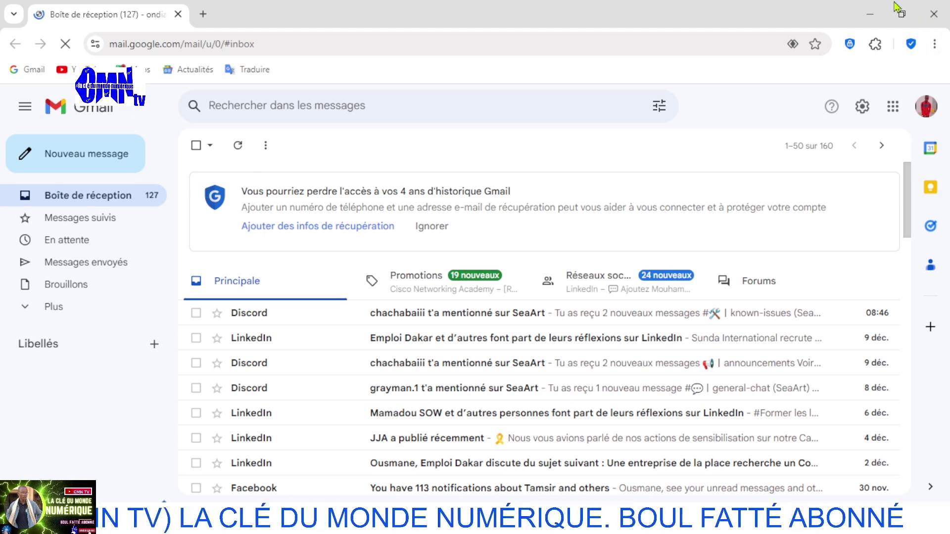
click(921, 20)
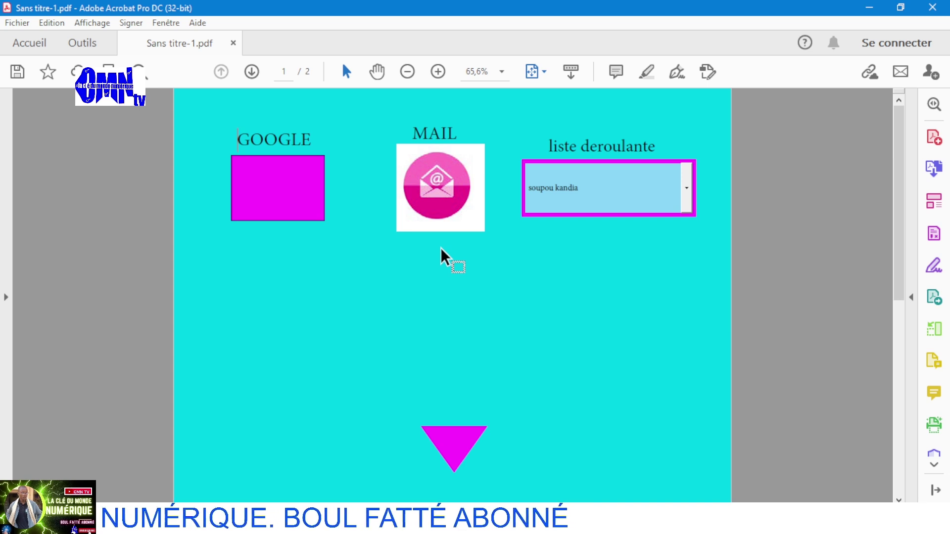
Switch back to the Sans titre-1 document in InDesign and return to the triangle button on page 1.
mouse_move(559, 524)
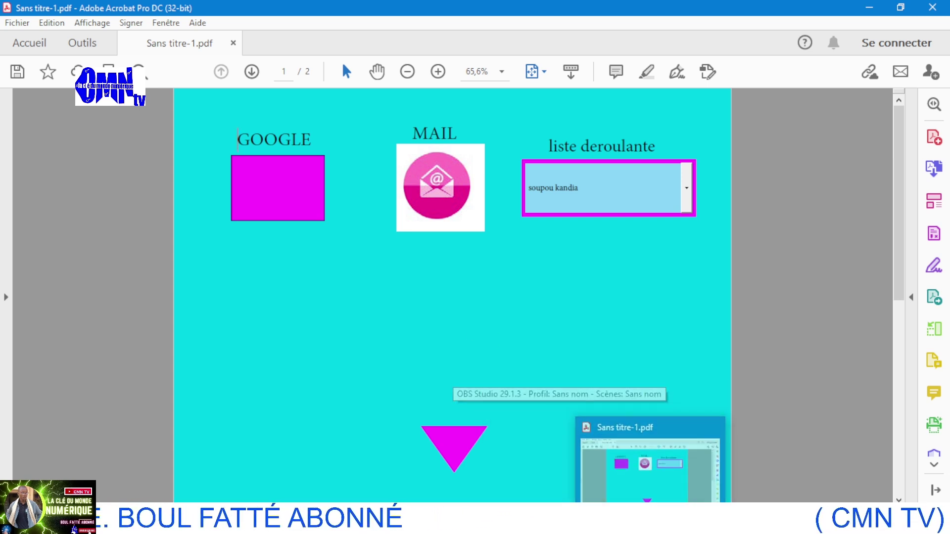
mouse_move(462, 524)
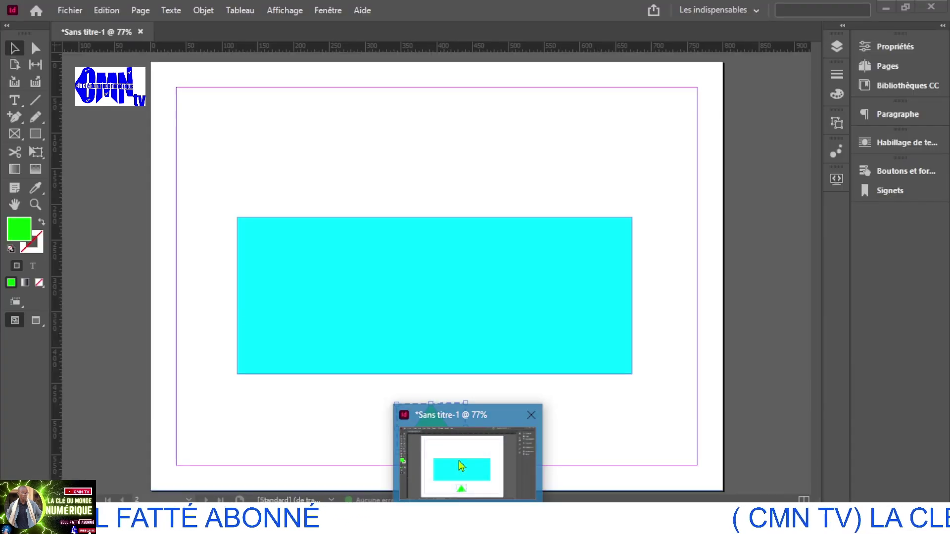
click(462, 457)
scroll(554, 297, up, 5)
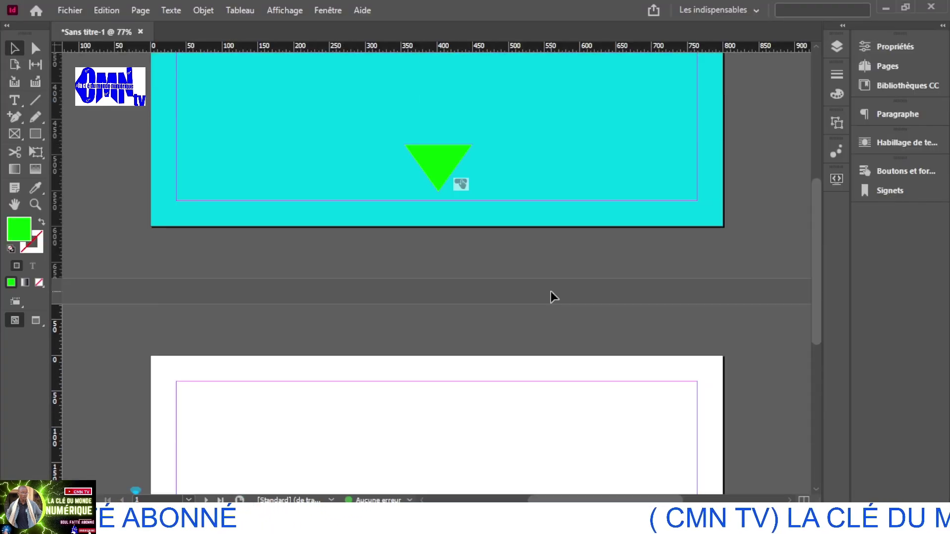